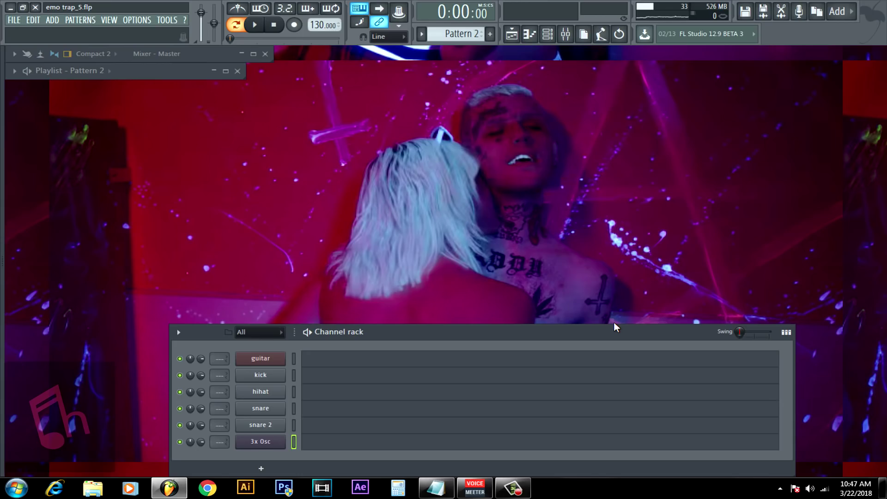
Step: Reposition the channel rack higher on the desktop and audition the guitar, kick, snare, snare 2 and 3x Osc channels in turn
{"action": "left_click_drag", "start_coordinate": [591, 326], "coordinate": [570, 240]}
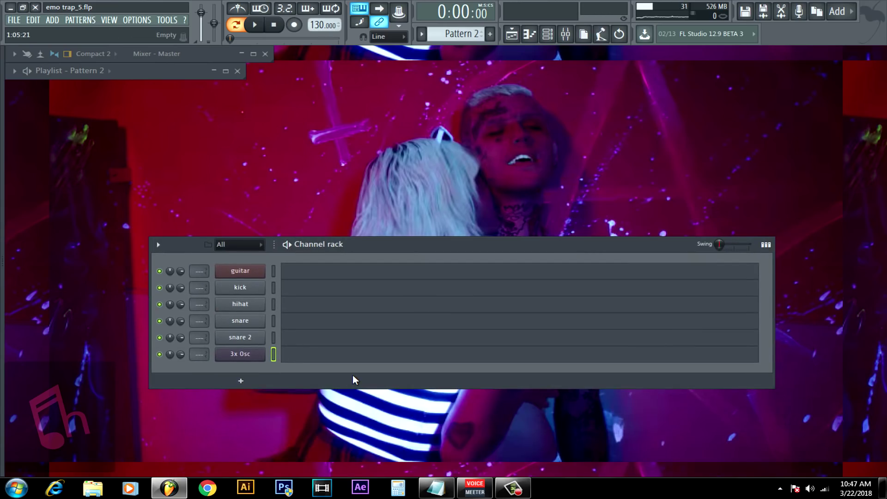
{"action": "left_click", "coordinate": [275, 272]}
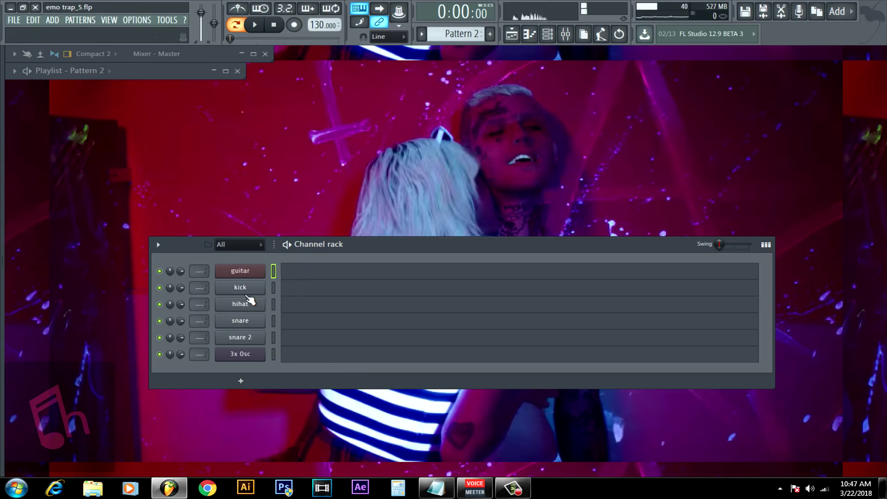
{"action": "left_click", "coordinate": [274, 288]}
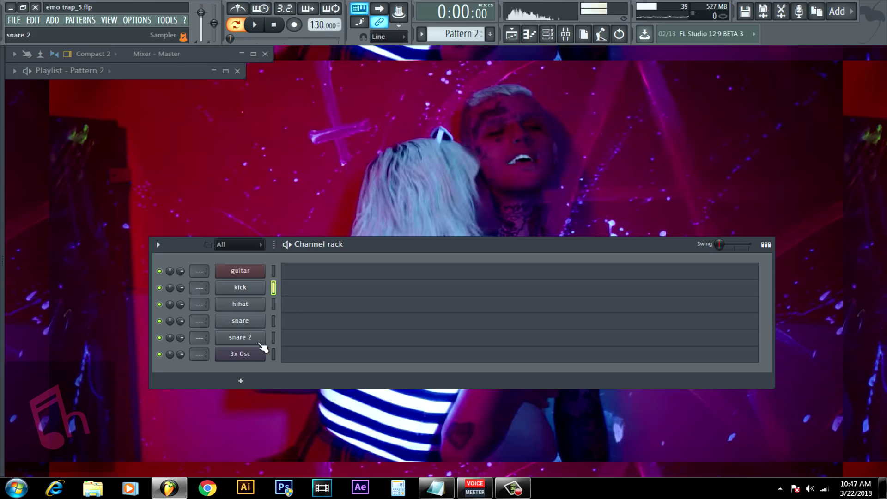
{"action": "left_click", "coordinate": [276, 323]}
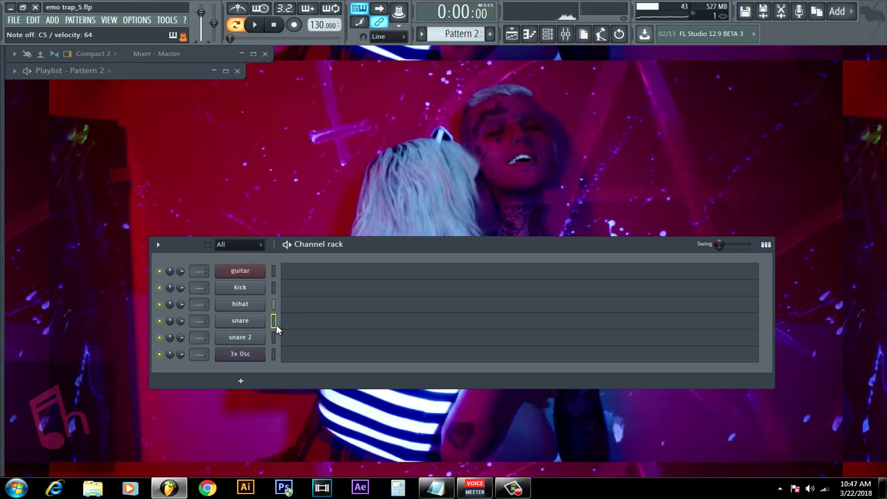
{"action": "left_click", "coordinate": [273, 338]}
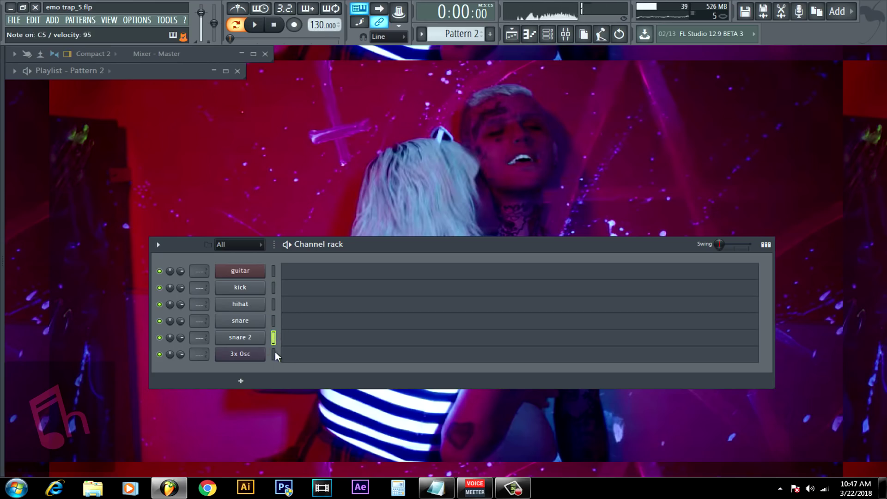
{"action": "left_click", "coordinate": [276, 354]}
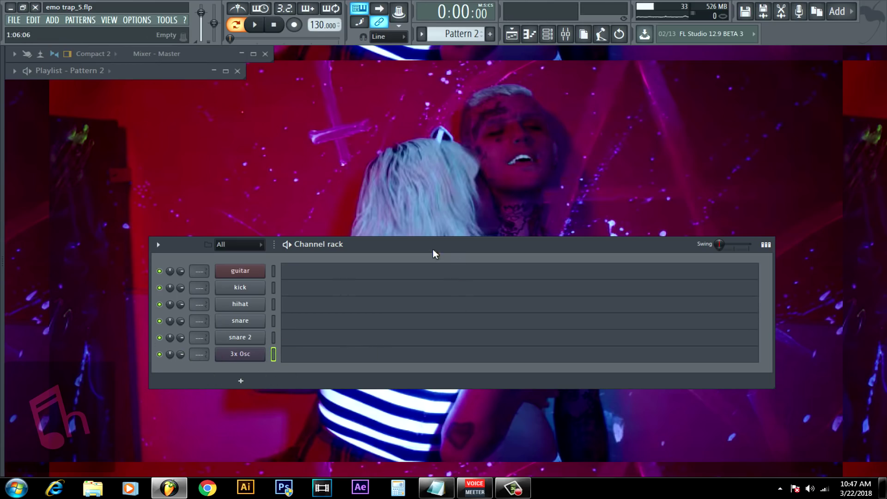
{"action": "left_click_drag", "start_coordinate": [433, 249], "coordinate": [433, 264]}
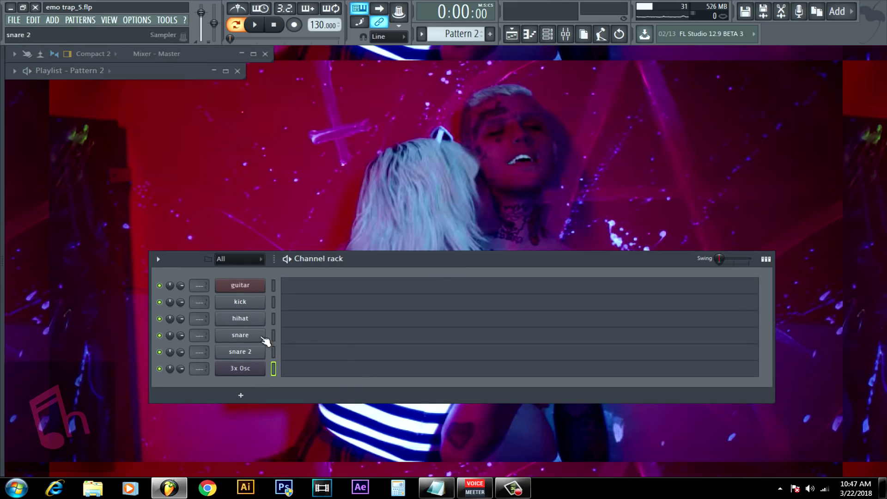
Step: Restore the guitar channel's piano roll to a smaller floating window and close it
{"action": "right_click", "coordinate": [264, 296]}
{"action": "left_click", "coordinate": [273, 289]}
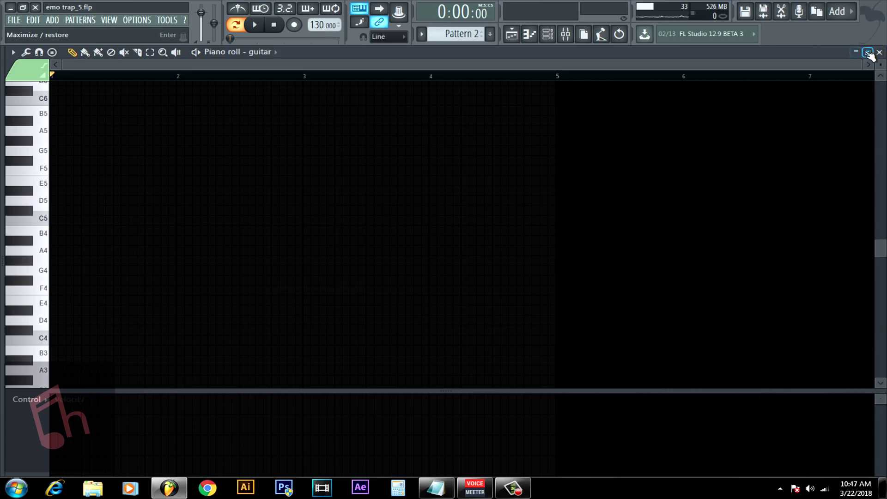
{"action": "left_click", "coordinate": [868, 52]}
{"action": "left_click_drag", "start_coordinate": [510, 70], "coordinate": [596, 133]}
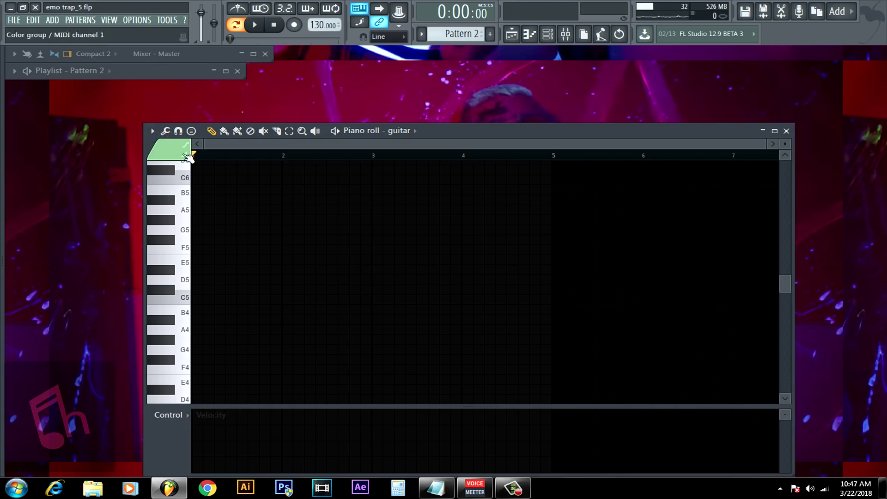
{"action": "left_click", "coordinate": [787, 131]}
Step: Insert an empty Sampler channel above guitar and open its piano roll
{"action": "right_click", "coordinate": [236, 286]}
{"action": "mouse_move", "coordinate": [337, 351]}
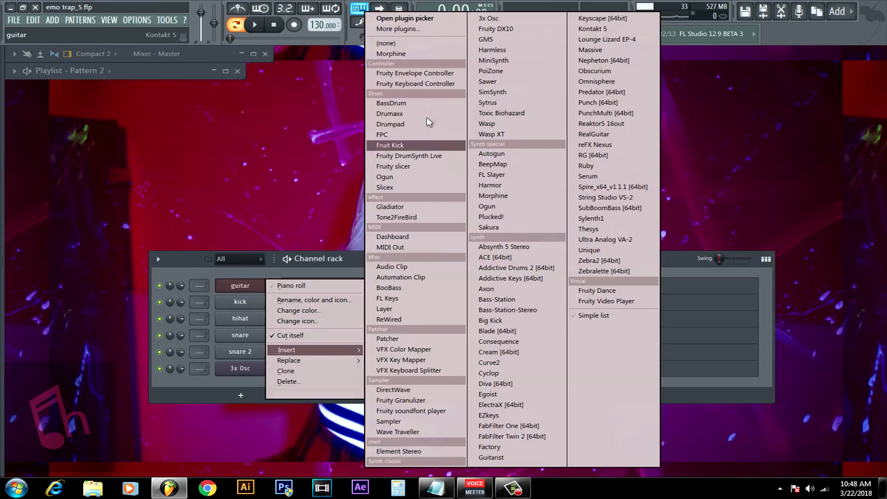
{"action": "left_click", "coordinate": [436, 44]}
{"action": "right_click", "coordinate": [263, 281]}
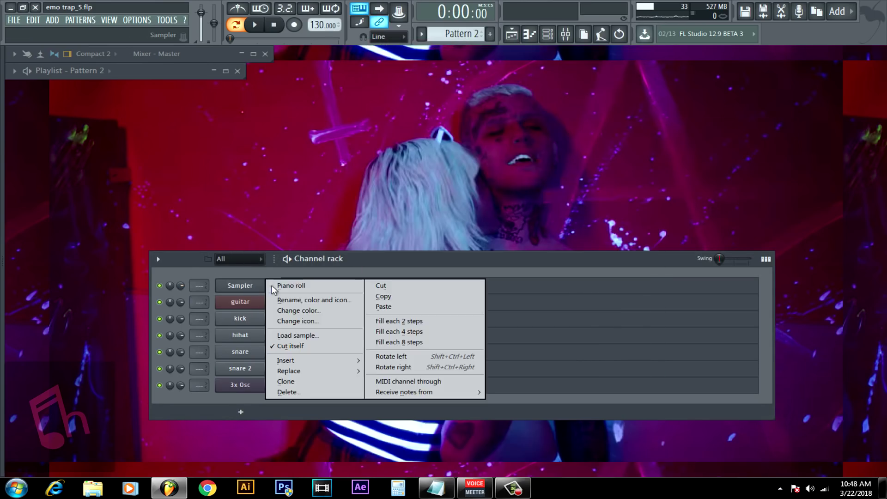
{"action": "left_click", "coordinate": [273, 286]}
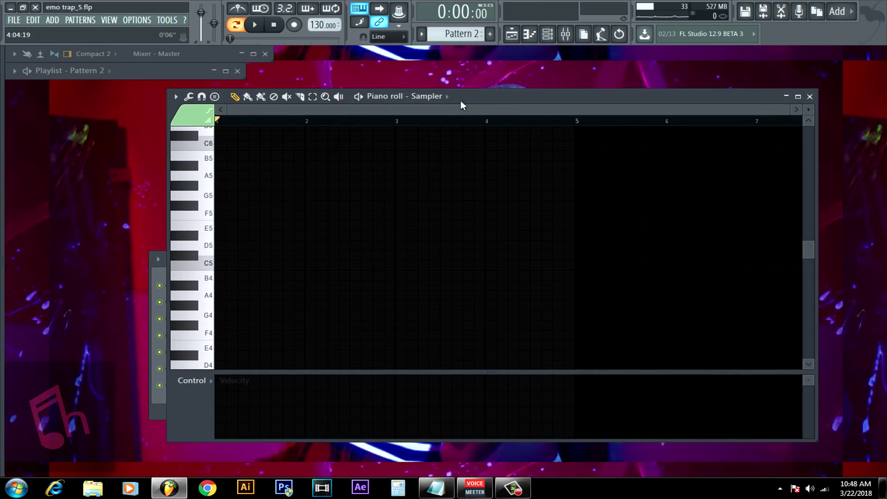
Step: Stamp an Aeolian scale rooted on F in the Sampler's piano roll and lengthen it to four bars
{"action": "left_click", "coordinate": [215, 97]}
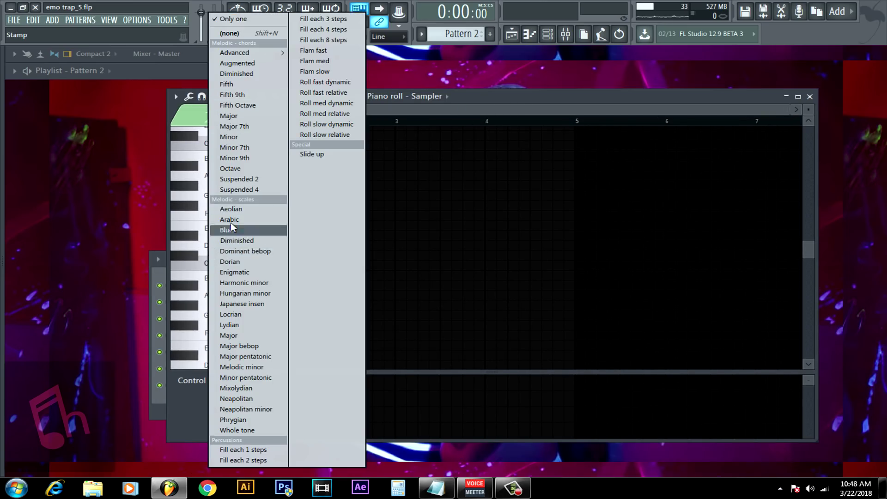
{"action": "left_click", "coordinate": [271, 207]}
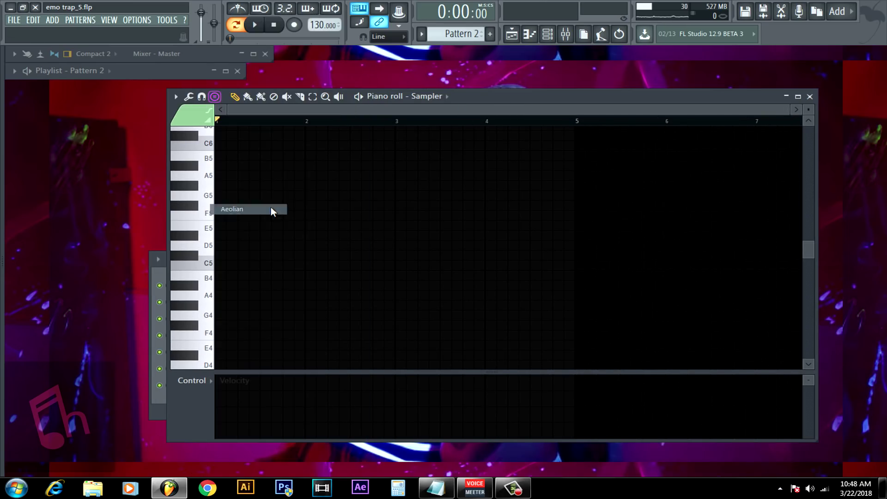
{"action": "left_click", "coordinate": [219, 216]}
{"action": "left_click_drag", "start_coordinate": [219, 215], "coordinate": [575, 215]}
Step: Repeat the four-bar F Aeolian scale in the octaves above and below, and close the Sampler's piano roll
{"action": "scroll", "coordinate": [534, 243], "scroll_direction": "up", "scroll_amount": 3}
{"action": "mouse_move", "coordinate": [273, 280]}
{"action": "left_mouse_down"}
{"action": "mouse_move", "coordinate": [281, 140]}
{"action": "mouse_move", "coordinate": [250, 161]}
{"action": "mouse_move", "coordinate": [238, 196]}
{"action": "mouse_move", "coordinate": [246, 81]}
{"action": "mouse_move", "coordinate": [249, 156]}
{"action": "mouse_move", "coordinate": [230, 195]}
{"action": "mouse_move", "coordinate": [240, 133]}
{"action": "mouse_move", "coordinate": [231, 180]}
{"action": "mouse_move", "coordinate": [236, 169]}
{"action": "left_mouse_up"}
{"action": "scroll", "coordinate": [272, 259], "scroll_direction": "down", "scroll_amount": 10}
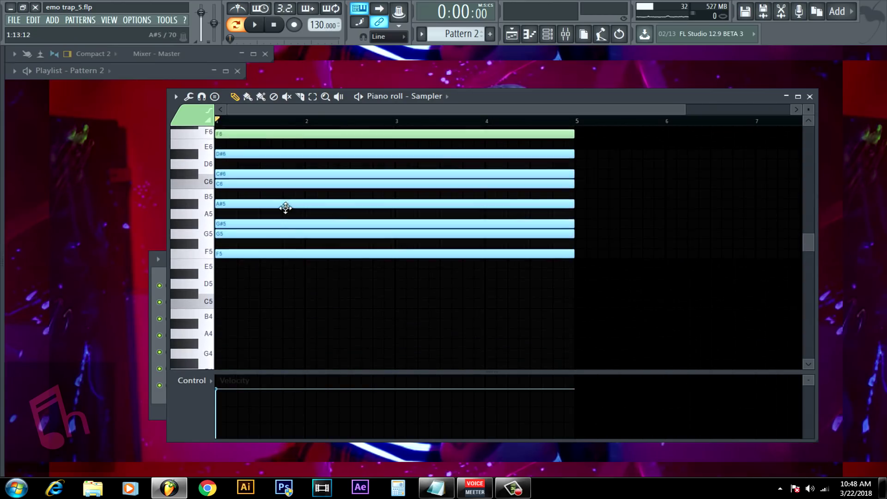
{"action": "mouse_move", "coordinate": [286, 207]}
{"action": "left_mouse_down"}
{"action": "mouse_move", "coordinate": [258, 336]}
{"action": "mouse_move", "coordinate": [261, 303]}
{"action": "mouse_move", "coordinate": [257, 319]}
{"action": "left_mouse_up"}
{"action": "scroll", "coordinate": [258, 314], "scroll_direction": "down", "scroll_amount": 4}
{"action": "mouse_move", "coordinate": [245, 141]}
{"action": "left_mouse_down"}
{"action": "mouse_move", "coordinate": [267, 252]}
{"action": "mouse_move", "coordinate": [247, 348]}
{"action": "left_mouse_up"}
{"action": "scroll", "coordinate": [251, 337], "scroll_direction": "down", "scroll_amount": 4}
{"action": "left_click_drag", "start_coordinate": [250, 142], "coordinate": [271, 260]}
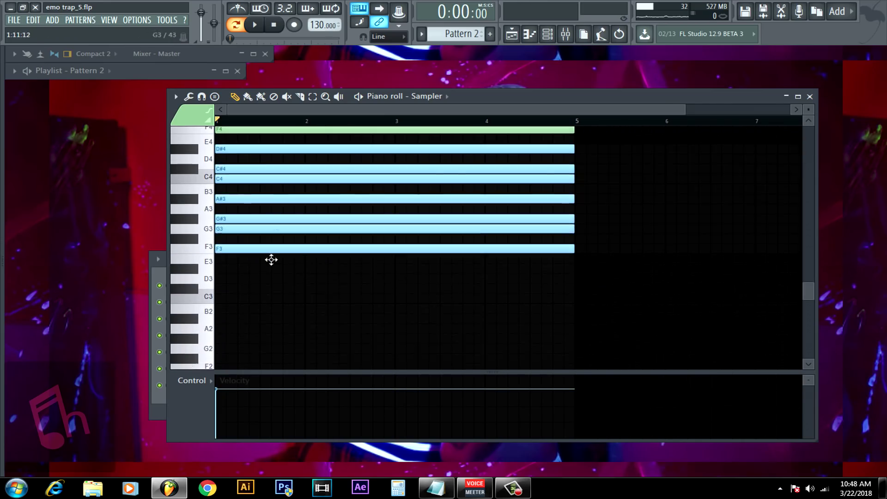
{"action": "mouse_move", "coordinate": [268, 228]}
{"action": "left_mouse_down"}
{"action": "mouse_move", "coordinate": [262, 336]}
{"action": "mouse_move", "coordinate": [251, 350]}
{"action": "left_mouse_up"}
{"action": "key", "text": "ctrl+d"}
{"action": "left_click", "coordinate": [810, 96]}
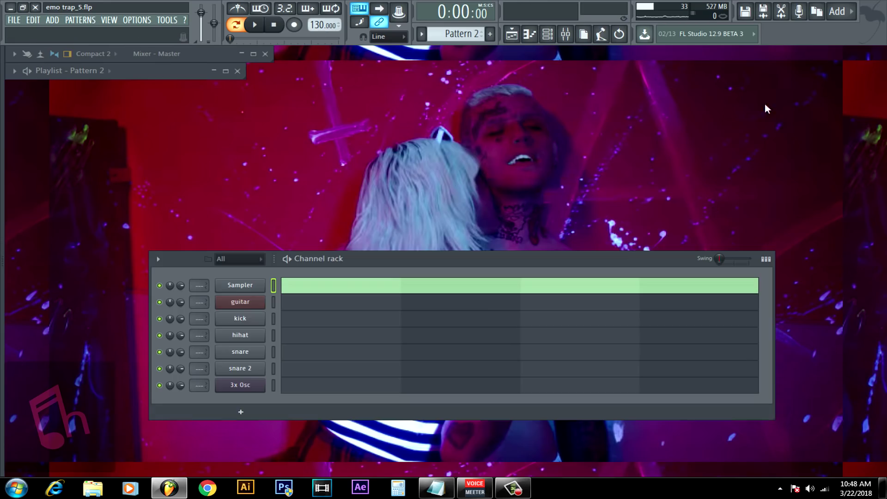
Step: Add a one-beat F4 note at the start of bar 1 in the guitar channel's piano roll
{"action": "right_click", "coordinate": [247, 303]}
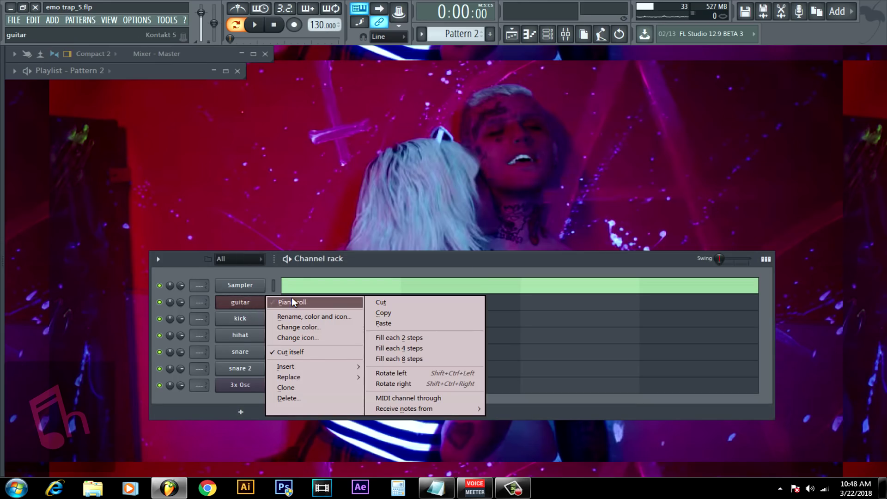
{"action": "left_click", "coordinate": [292, 301]}
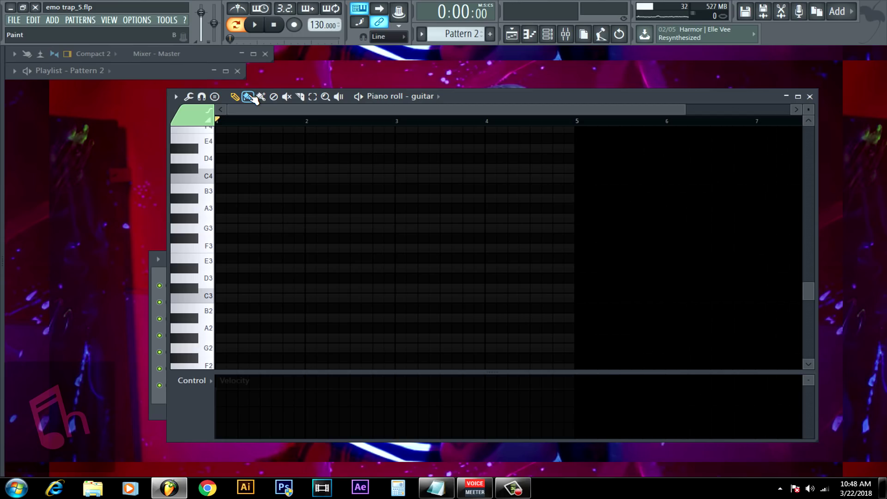
{"action": "key", "text": "n"}
{"action": "scroll", "coordinate": [240, 250], "scroll_direction": "up", "scroll_amount": 3}
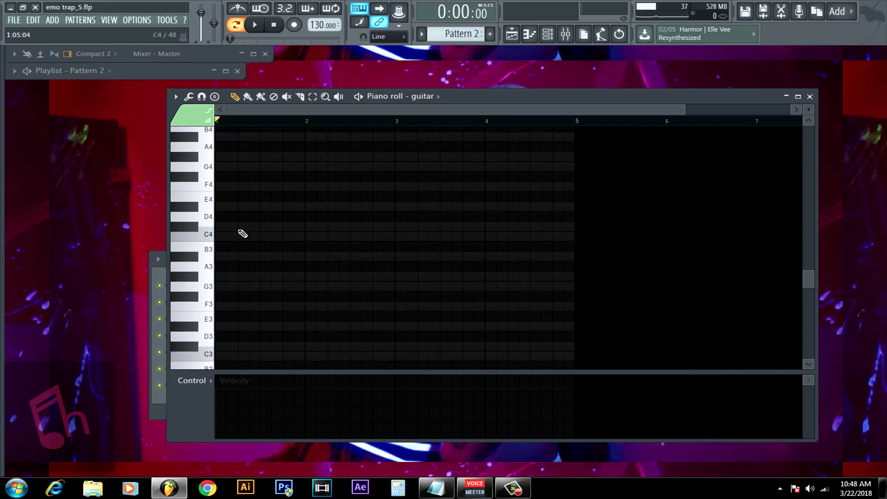
{"action": "left_click", "coordinate": [238, 187]}
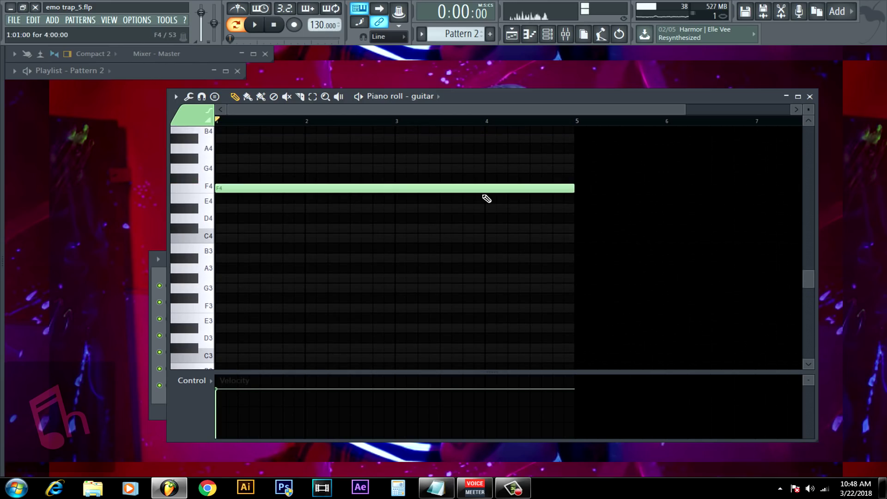
{"action": "left_click_drag", "start_coordinate": [575, 188], "coordinate": [237, 188]}
Step: Add one-beat G#4, C5 and D#5 notes on beats 2, 3 and 4 of bar 1 and play the pattern
{"action": "scroll", "coordinate": [235, 313], "scroll_direction": "up", "scroll_amount": 2}
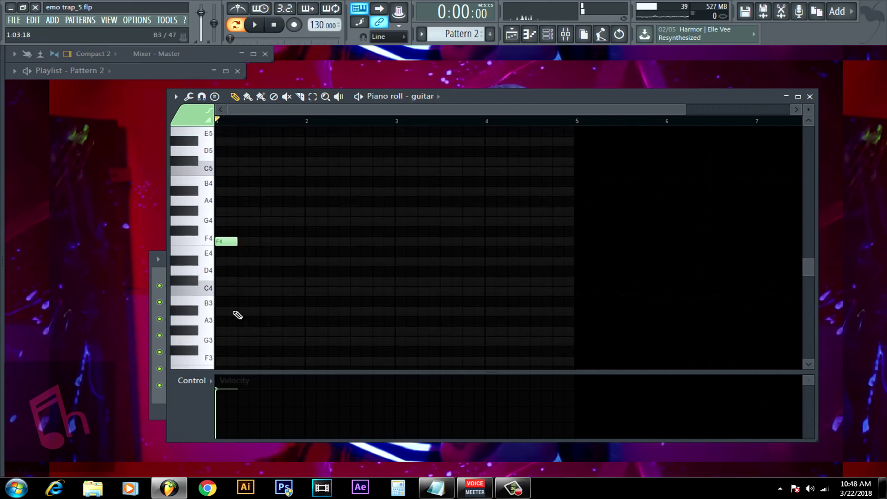
{"action": "left_click", "coordinate": [245, 218]}
{"action": "left_click", "coordinate": [267, 178]}
{"action": "left_click", "coordinate": [286, 159]}
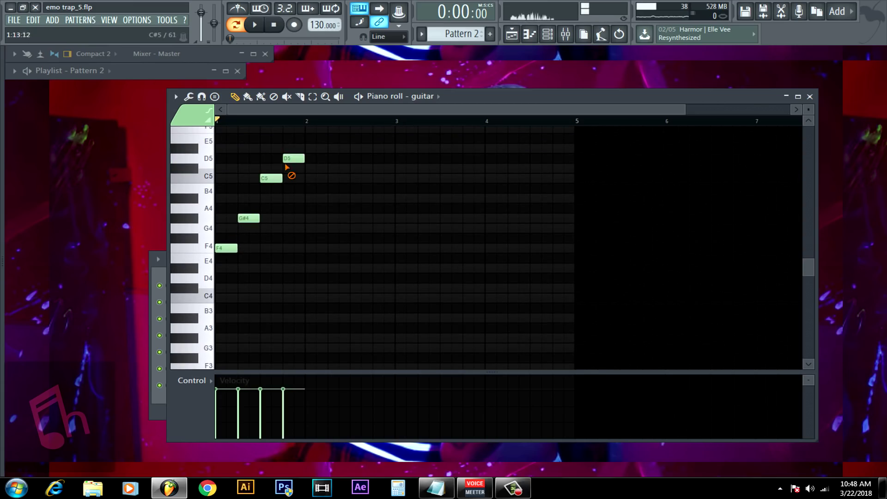
{"action": "left_click_drag", "start_coordinate": [289, 158], "coordinate": [289, 149]}
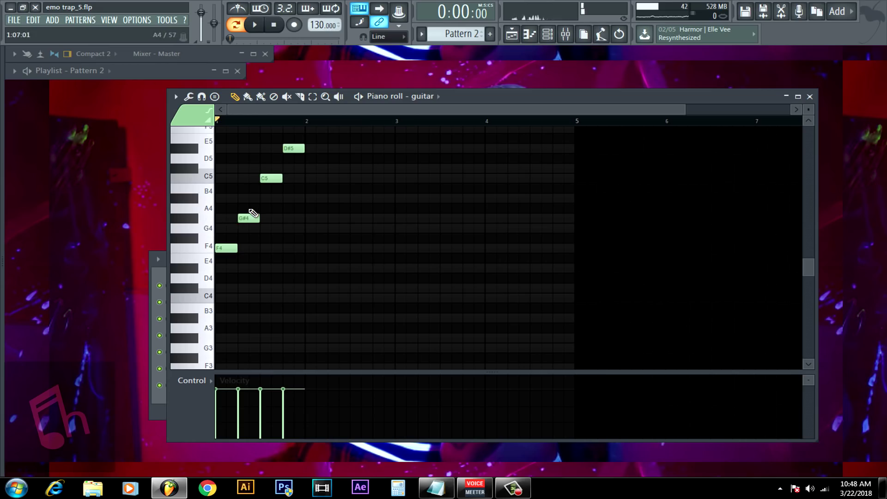
{"action": "left_click", "coordinate": [254, 25]}
{"action": "key", "text": "space"}
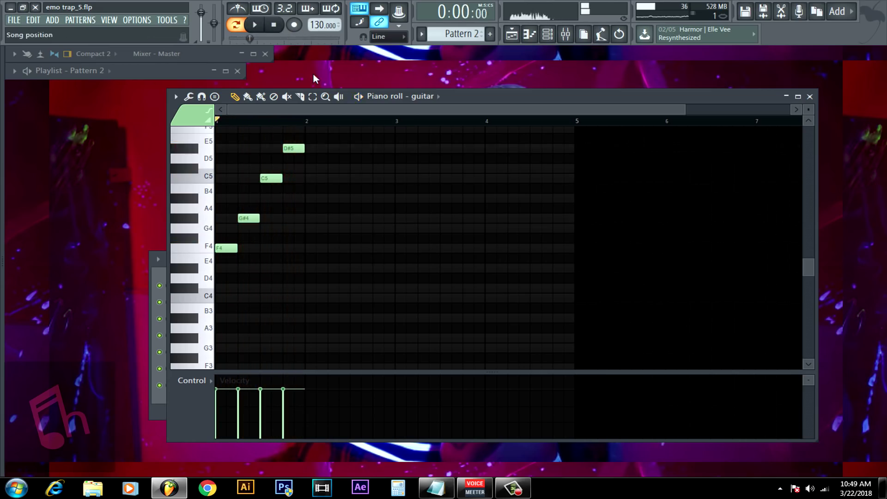
Step: Stack G#4, C5 and D#5 with F4 at the start of bar 1 as a chord and play it
{"action": "left_click_drag", "start_coordinate": [322, 241], "coordinate": [221, 135]}
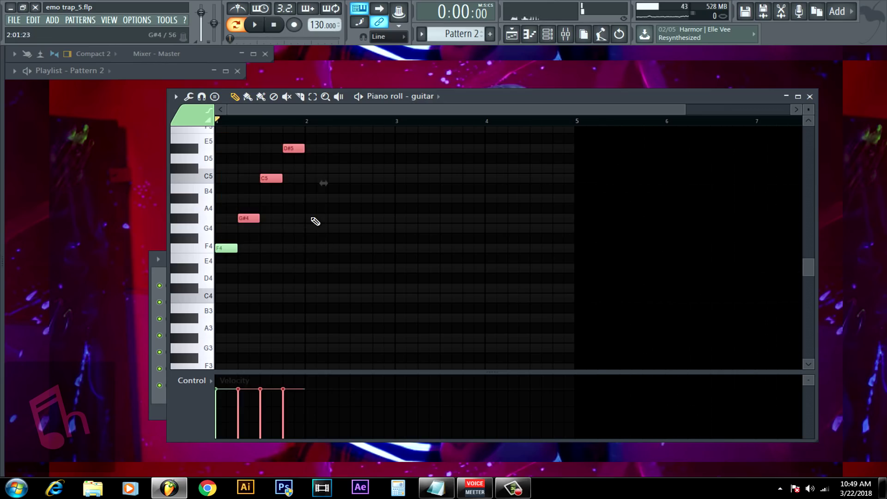
{"action": "left_click", "coordinate": [313, 220]}
{"action": "left_click_drag", "start_coordinate": [254, 219], "coordinate": [214, 218]}
{"action": "left_click_drag", "start_coordinate": [264, 178], "coordinate": [215, 178]}
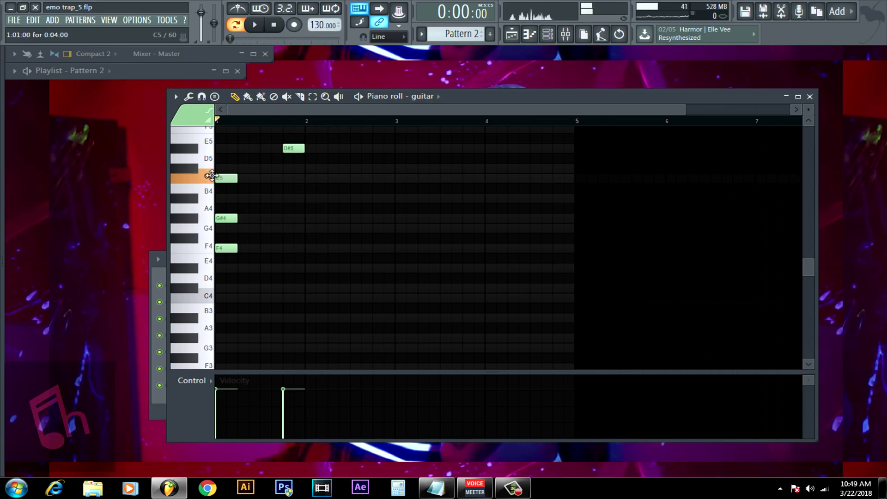
{"action": "left_click_drag", "start_coordinate": [293, 147], "coordinate": [200, 144]}
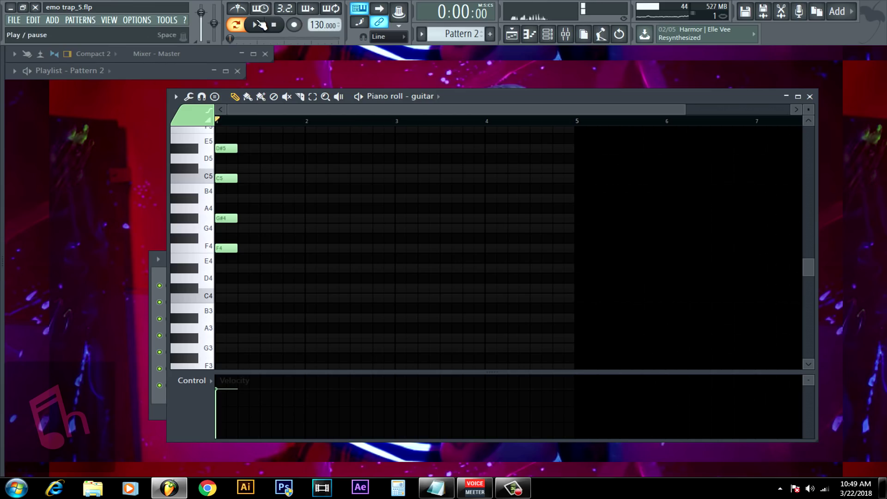
{"action": "left_click", "coordinate": [254, 25]}
{"action": "left_click", "coordinate": [275, 25]}
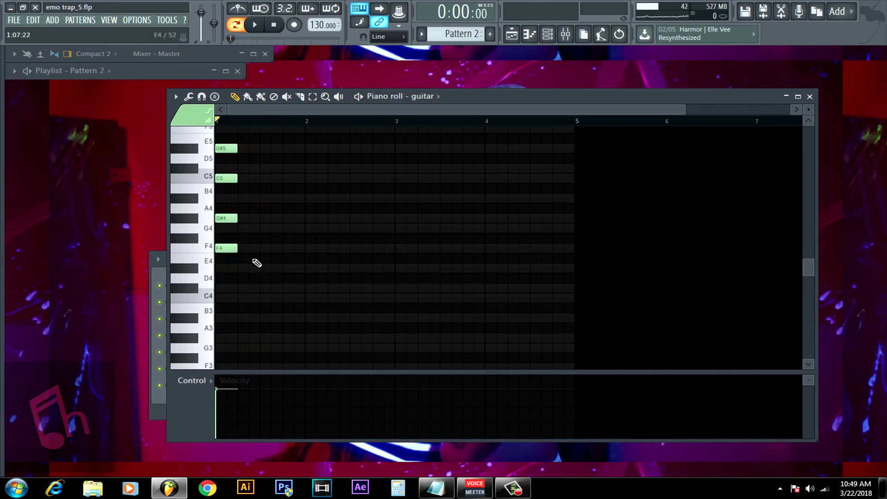
Step: Spread G#4, C5 and D#5 back to beats 2, 3 and 4 of bar 1 and play the arpeggio
{"action": "scroll", "coordinate": [295, 264], "scroll_direction": "up", "scroll_amount": 3}
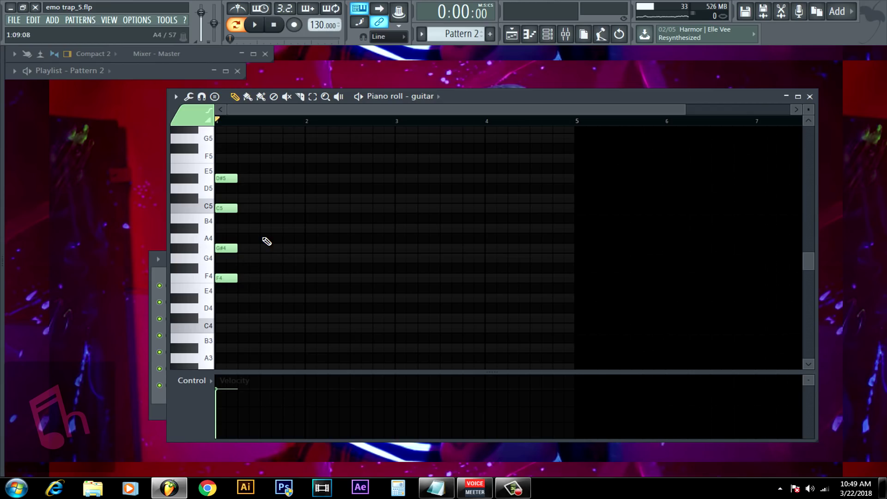
{"action": "left_click_drag", "start_coordinate": [234, 249], "coordinate": [257, 250]}
{"action": "left_click_drag", "start_coordinate": [224, 208], "coordinate": [269, 208]}
{"action": "left_click_drag", "start_coordinate": [224, 178], "coordinate": [291, 178]}
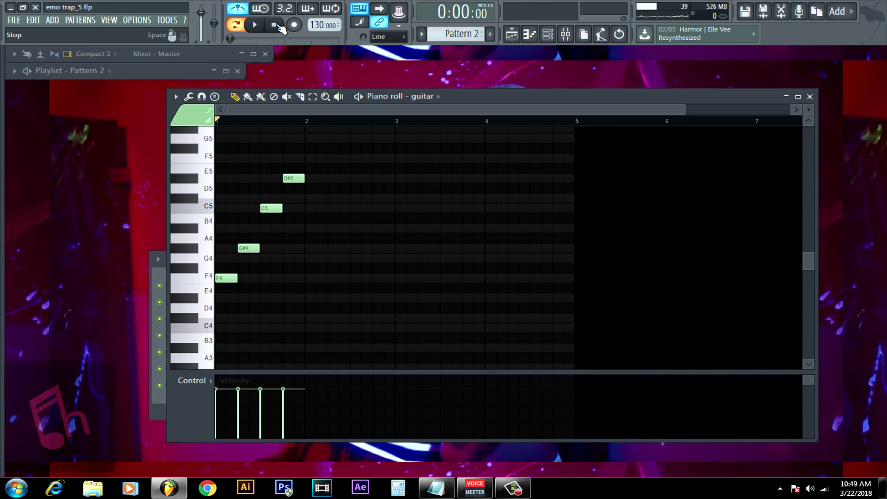
{"action": "left_click", "coordinate": [260, 26]}
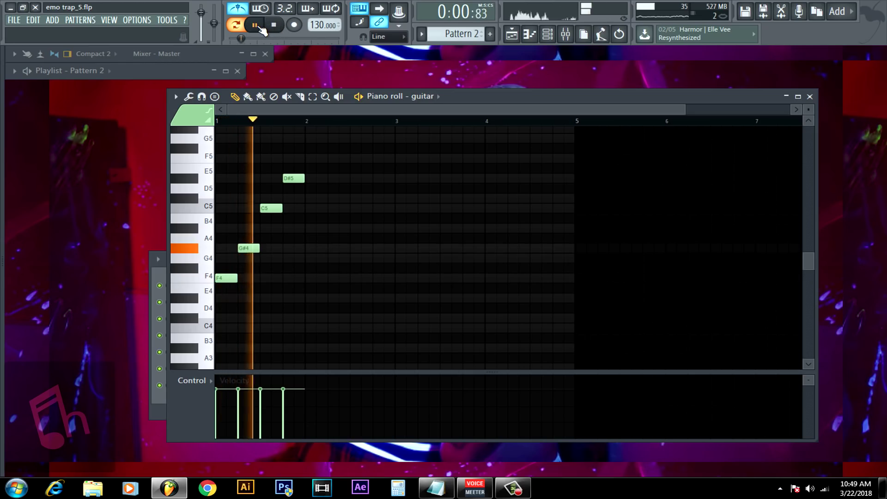
{"action": "left_click", "coordinate": [274, 25]}
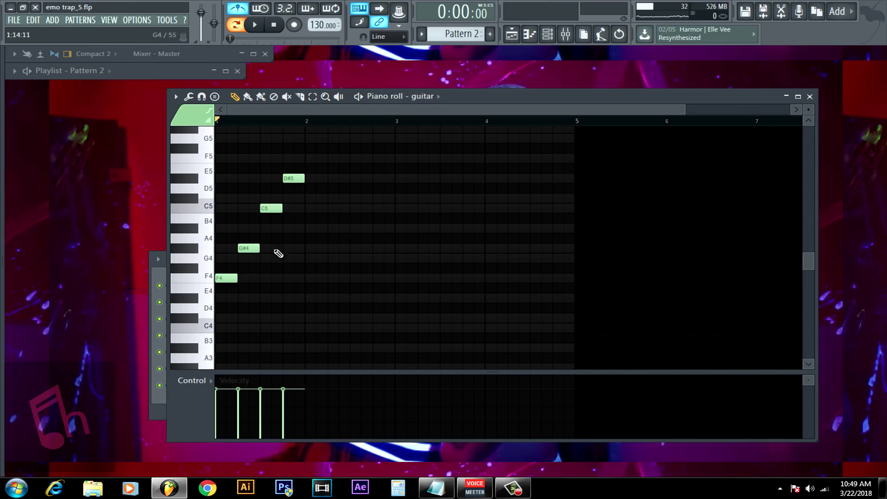
Step: Swap the last two notes of the bar 1 arpeggio, putting D#5 on beat 3 and C5 on beat 4
{"action": "left_click_drag", "start_coordinate": [270, 208], "coordinate": [289, 209]}
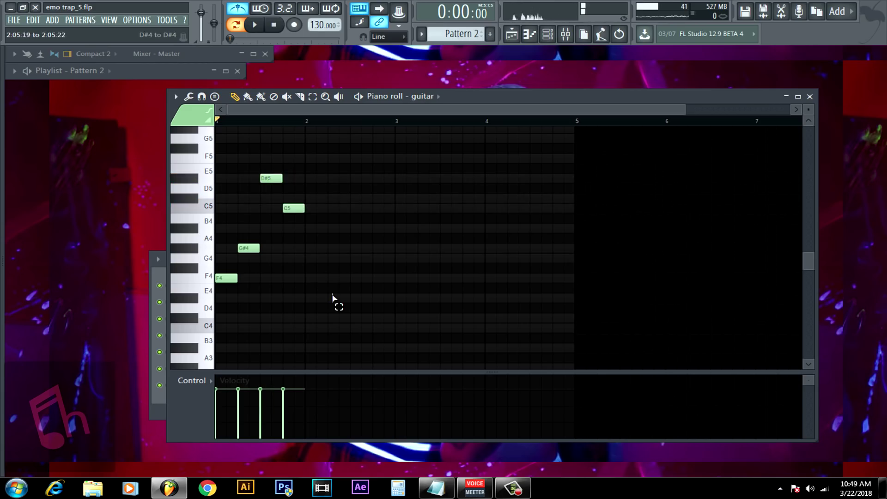
{"action": "left_click", "coordinate": [294, 208]}
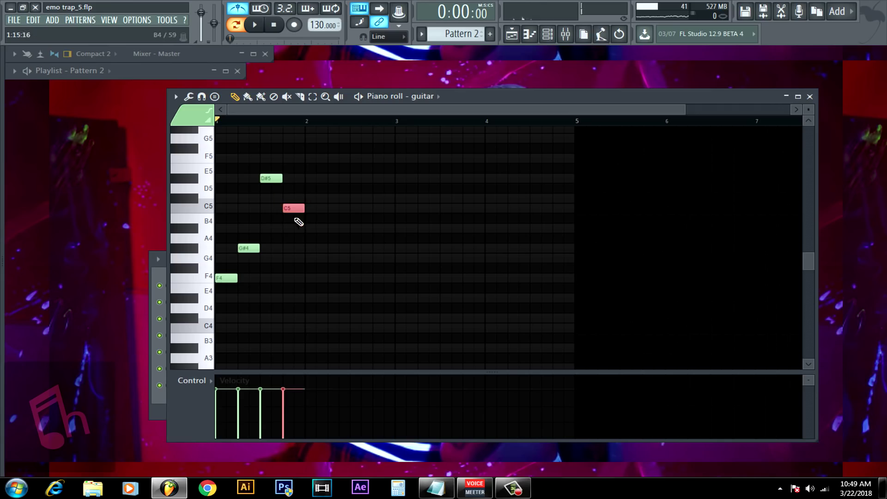
{"action": "left_click_drag", "start_coordinate": [264, 170], "coordinate": [311, 221]}
{"action": "left_click_drag", "start_coordinate": [263, 171], "coordinate": [304, 213]}
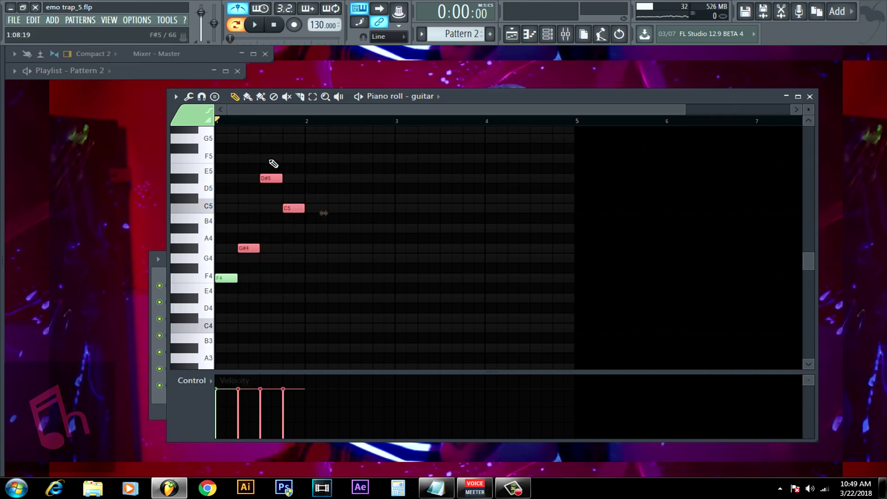
Step: Copy the whole bar 1 arpeggio into bars 2, 3 and 4 and play the pattern
{"action": "left_click_drag", "start_coordinate": [349, 308], "coordinate": [218, 164]}
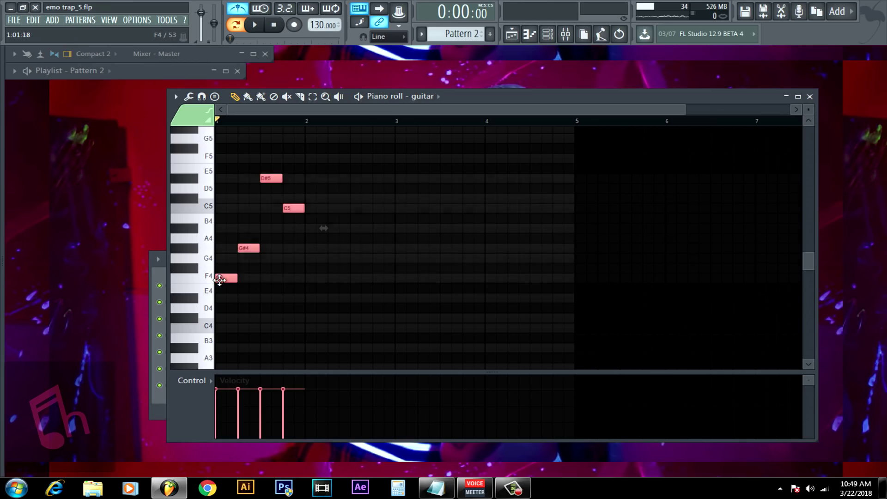
{"action": "left_click_drag", "start_coordinate": [222, 279], "coordinate": [312, 280]}
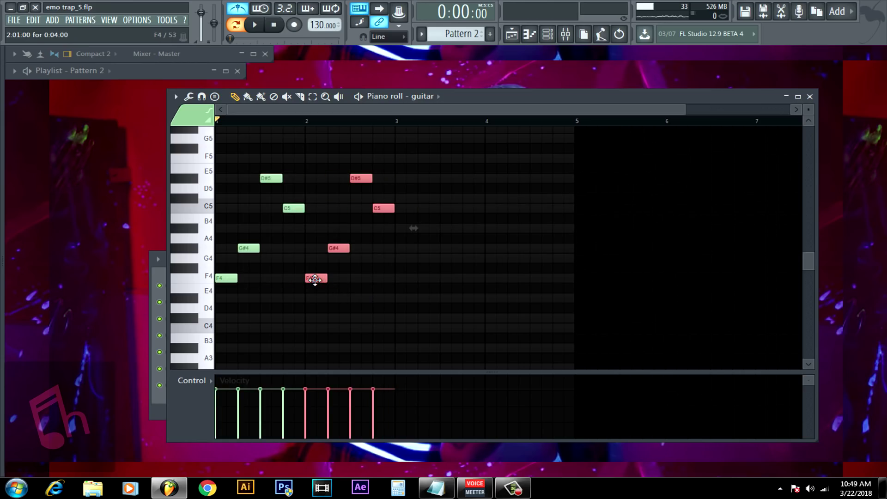
{"action": "left_click_drag", "start_coordinate": [315, 280], "coordinate": [490, 278]}
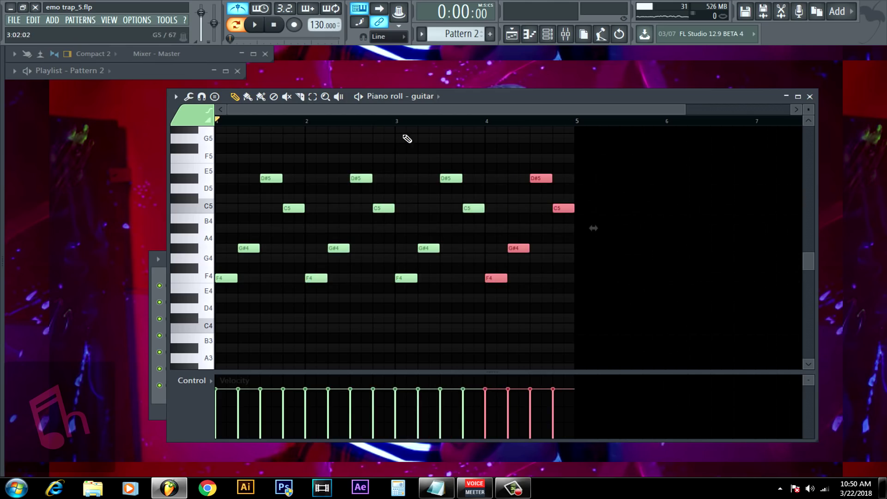
{"action": "left_click", "coordinate": [262, 25]}
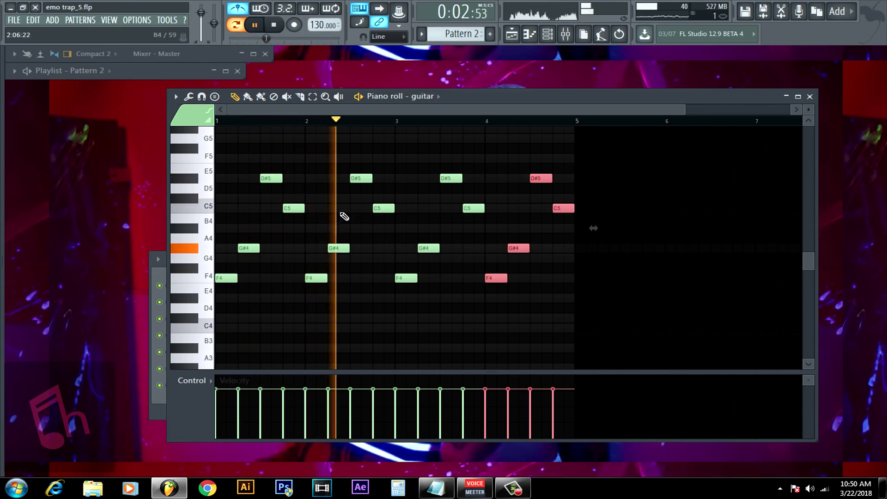
{"action": "left_click", "coordinate": [276, 26]}
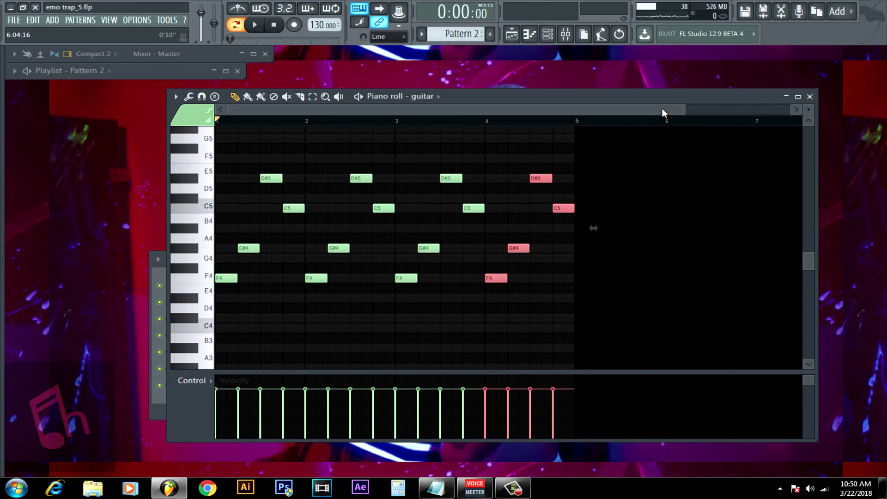
Step: Add one-beat C#4, F4 and C5 notes on beats 1, 2 and 3 of bar 5
{"action": "left_click_drag", "start_coordinate": [687, 109], "coordinate": [700, 109]}
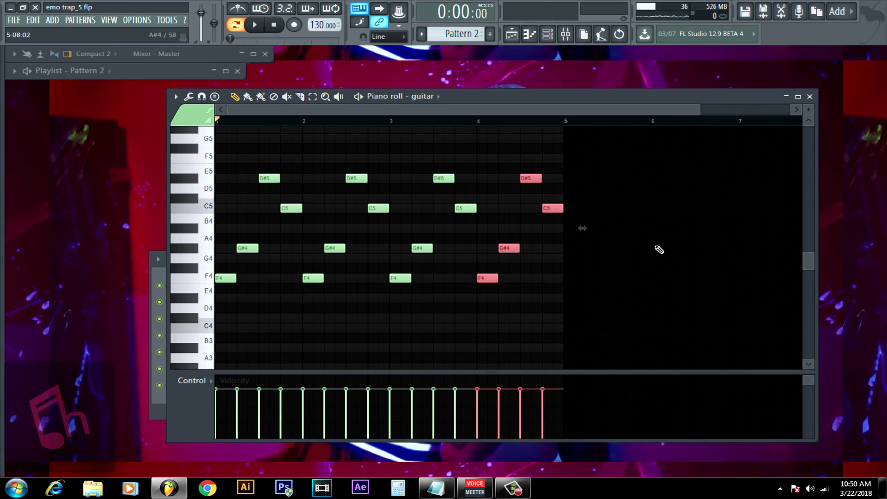
{"action": "left_click", "coordinate": [521, 225]}
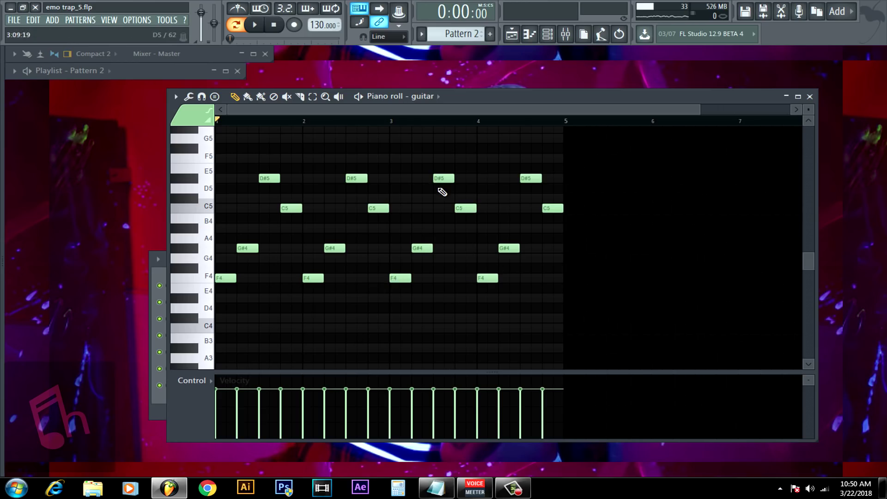
{"action": "scroll", "coordinate": [570, 321], "scroll_direction": "down", "scroll_amount": 1}
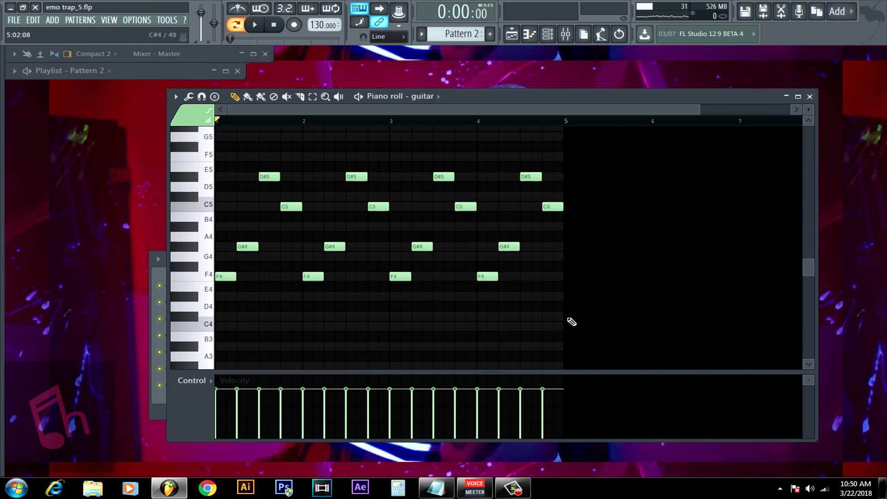
{"action": "scroll", "coordinate": [636, 360], "scroll_direction": "up", "scroll_amount": 2}
{"action": "scroll", "coordinate": [436, 275], "scroll_direction": "down", "scroll_amount": 2}
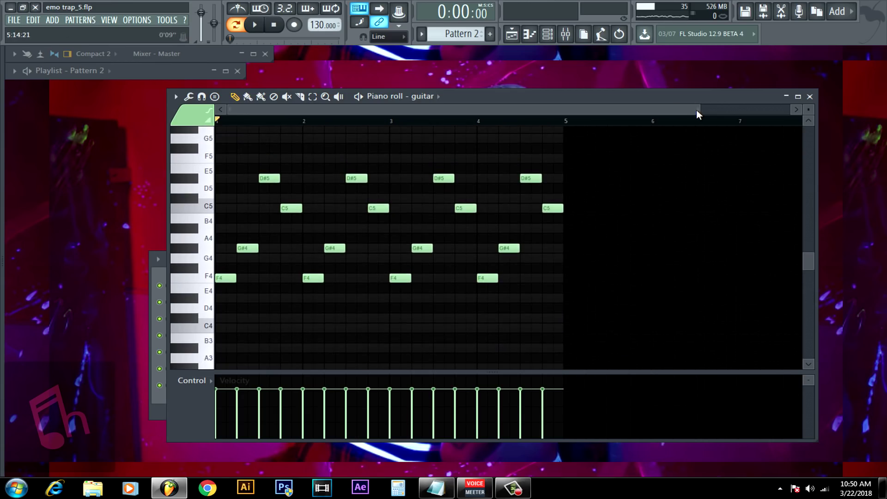
{"action": "left_click_drag", "start_coordinate": [702, 110], "coordinate": [790, 111]}
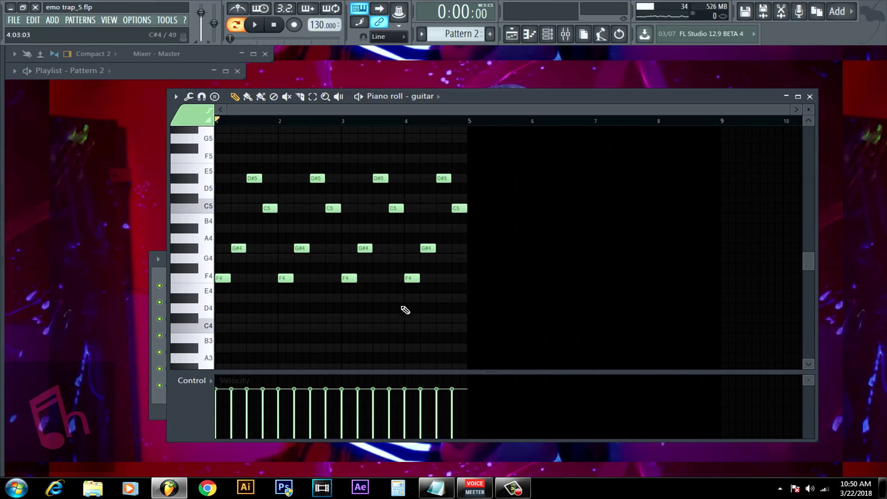
{"action": "left_click", "coordinate": [472, 319]}
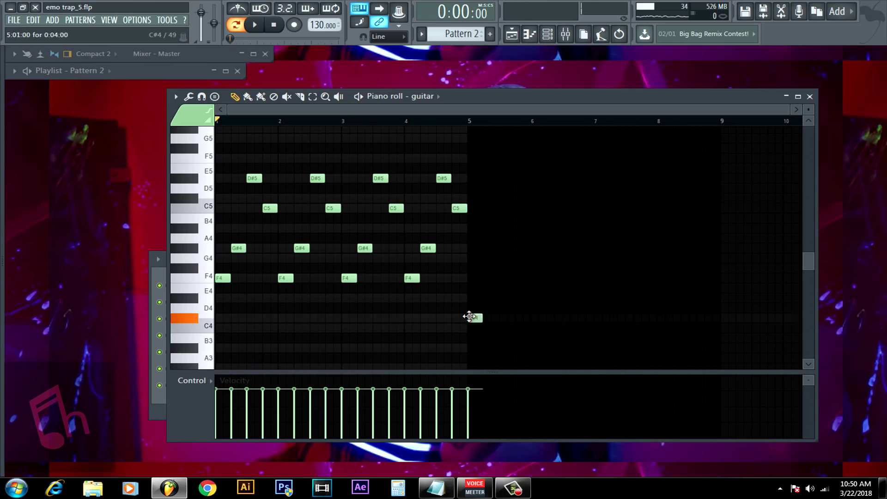
{"action": "left_click", "coordinate": [487, 278]}
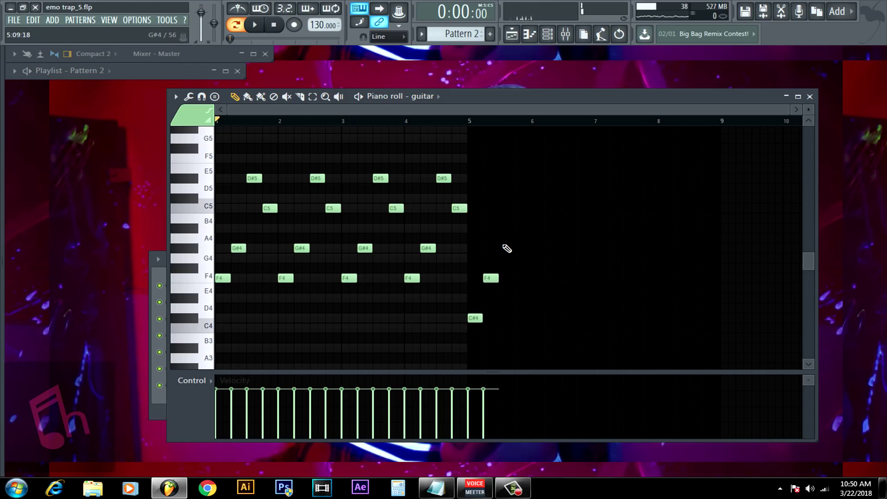
{"action": "left_click", "coordinate": [502, 209]}
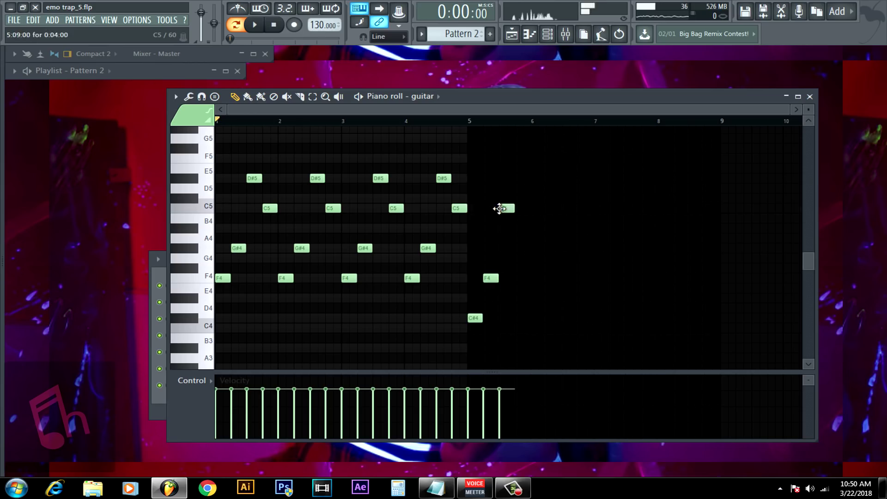
Step: Complete the bar 5 arpeggio with a one-beat G#4 on beat 4 and play the pattern from bar 4
{"action": "double_click", "coordinate": [459, 208]}
{"action": "left_click", "coordinate": [522, 168]}
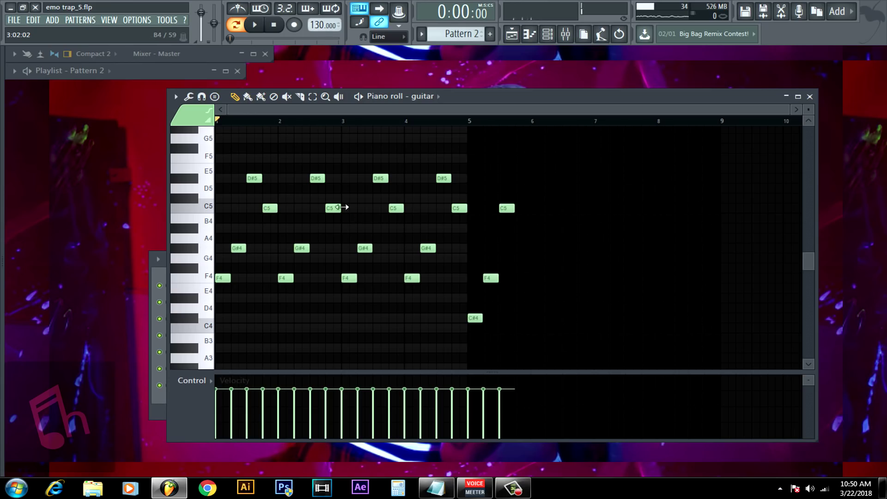
{"action": "left_click", "coordinate": [529, 229]}
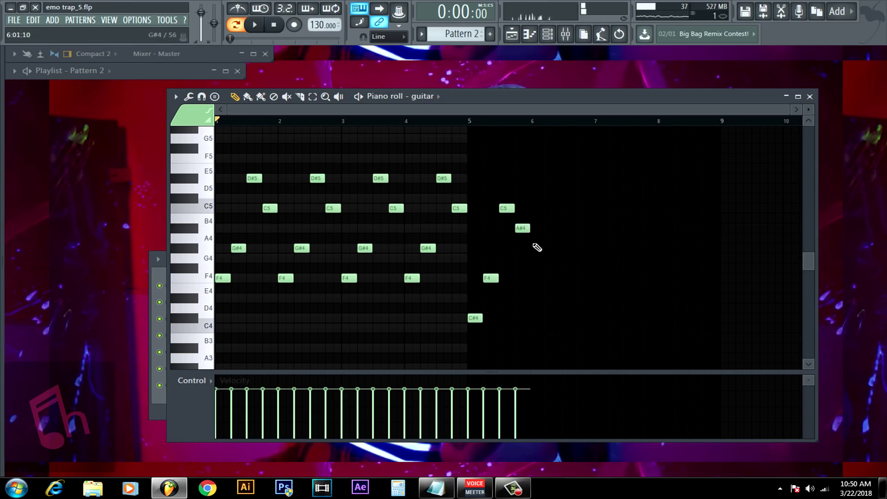
{"action": "right_click", "coordinate": [524, 228]}
{"action": "left_click", "coordinate": [523, 248]}
{"action": "left_click_drag", "start_coordinate": [554, 342], "coordinate": [467, 183]}
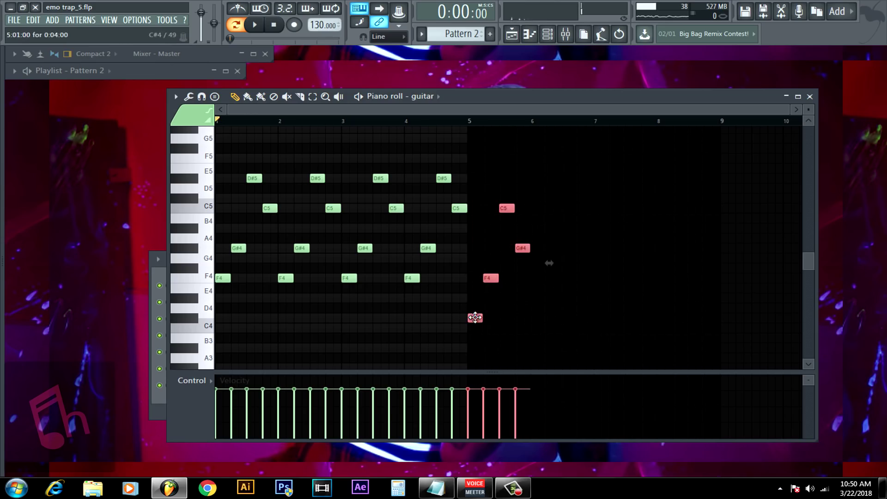
{"action": "left_click", "coordinate": [405, 119]}
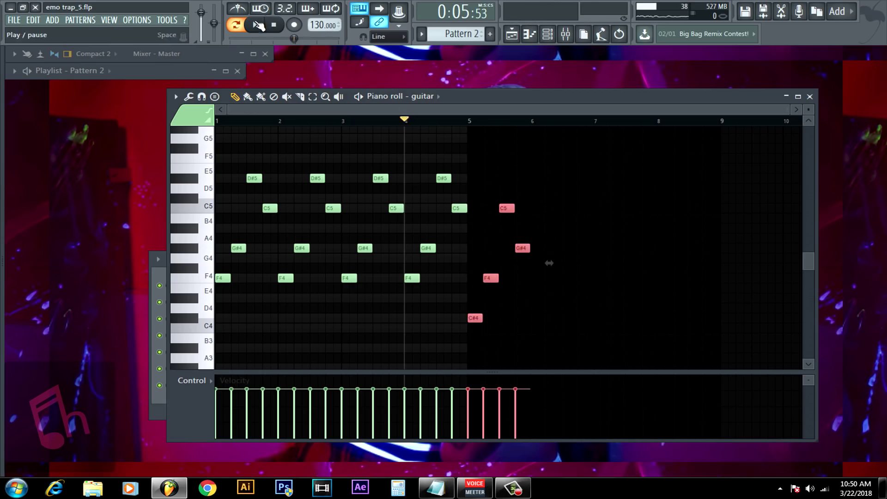
{"action": "left_click", "coordinate": [258, 25]}
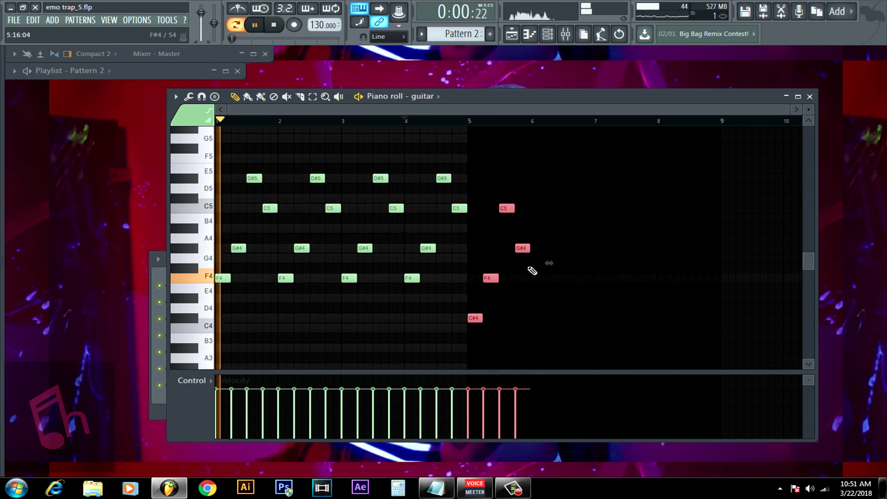
{"action": "left_click", "coordinate": [274, 25]}
Step: Duplicate the four bar 5 notes into bars 6, 7 and 8 and clear the note selection
{"action": "left_click_drag", "start_coordinate": [525, 320], "coordinate": [488, 170]}
{"action": "left_click_drag", "start_coordinate": [550, 341], "coordinate": [469, 181]}
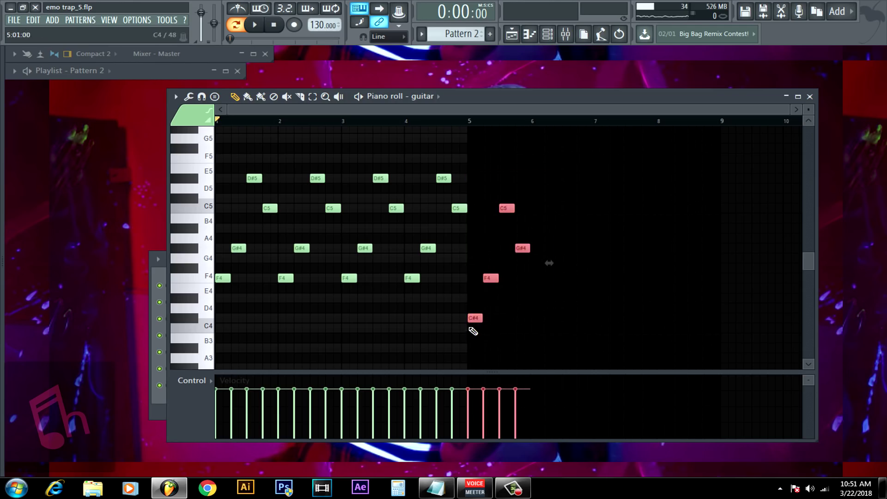
{"action": "key", "text": "ctrl+b"}
{"action": "key", "text": "ctrl+b"}
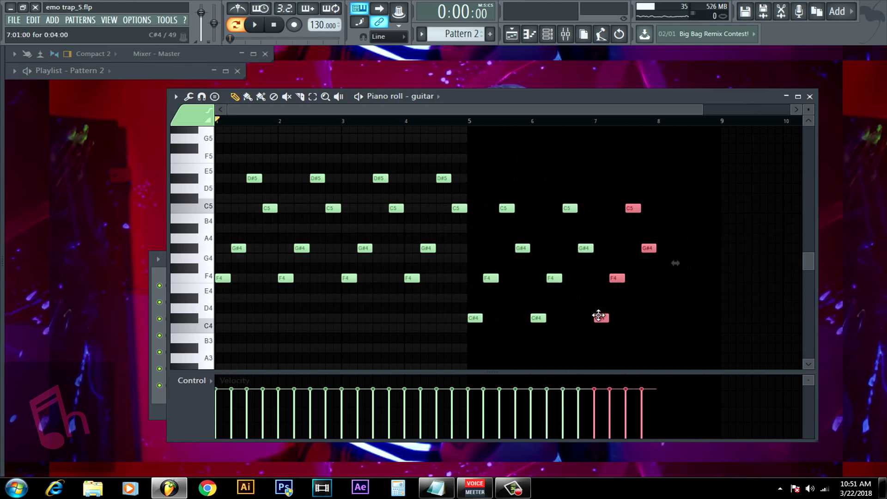
{"action": "key", "text": "ctrl+b"}
{"action": "key", "text": "ctrl+d"}
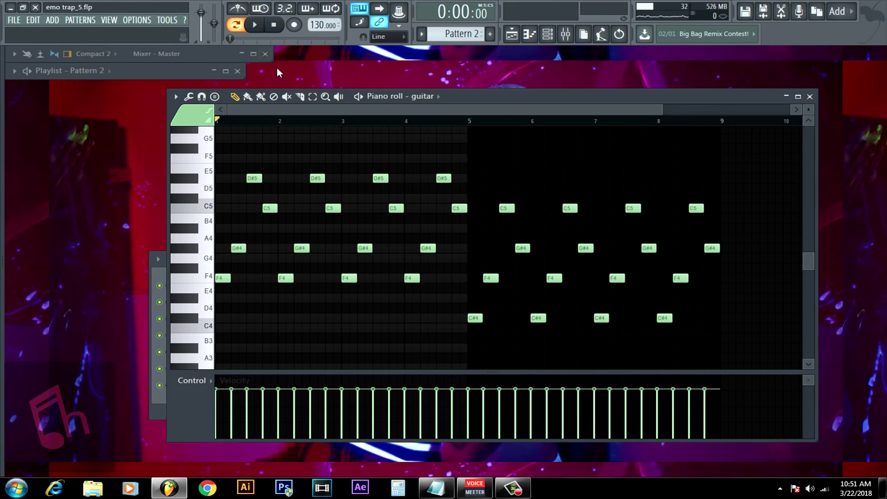
Step: Play the eight-bar guitar pattern and transpose all of its notes up one octave
{"action": "left_click", "coordinate": [254, 24]}
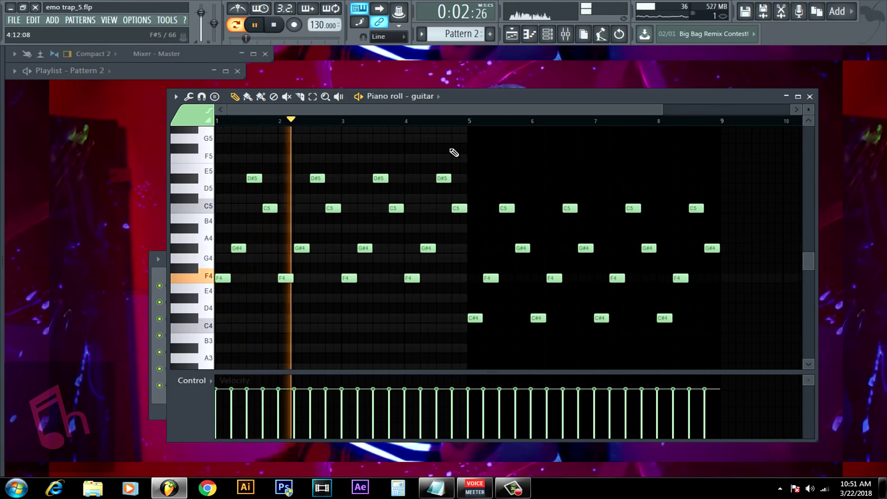
{"action": "key", "text": "ctrl+Up"}
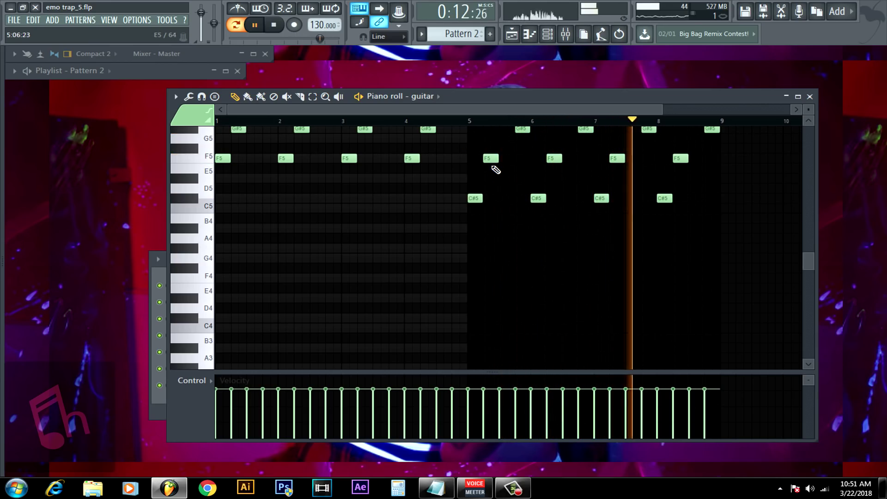
{"action": "left_click", "coordinate": [283, 36]}
{"action": "scroll", "coordinate": [333, 188], "scroll_direction": "up", "scroll_amount": 3}
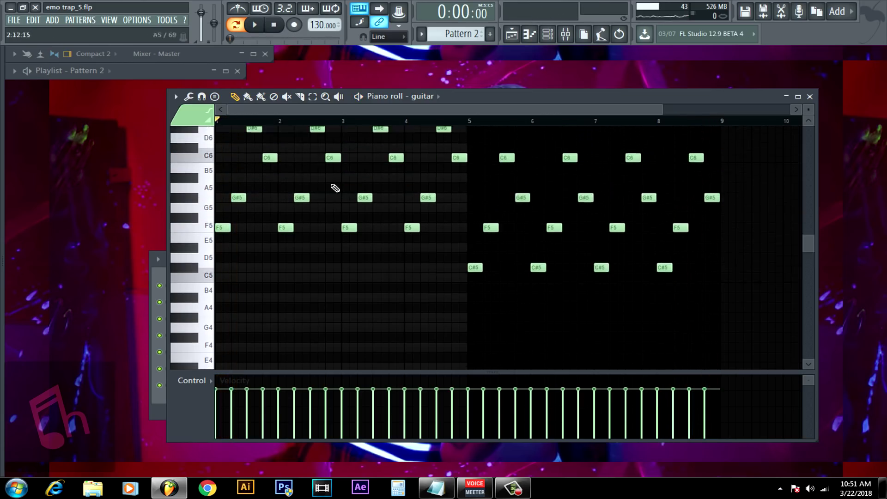
Step: Close the guitar piano roll and select only the kick channel in the channel rack
{"action": "left_click", "coordinate": [810, 97]}
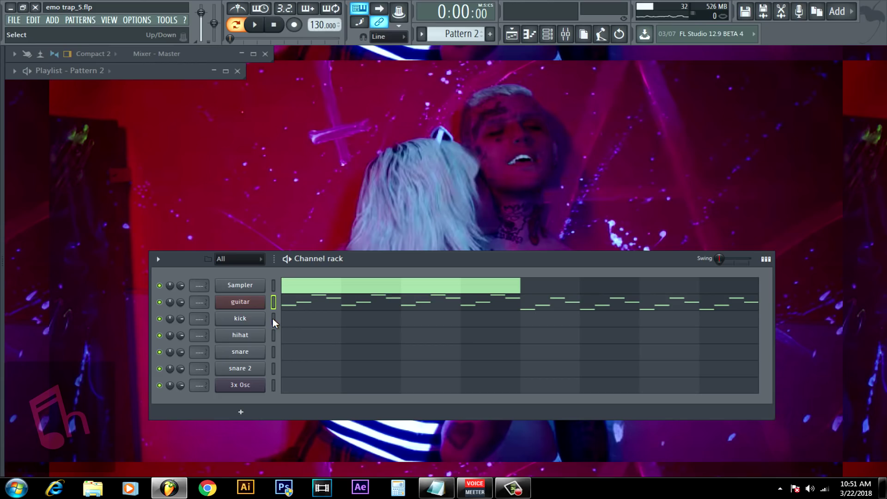
{"action": "left_click_drag", "start_coordinate": [273, 318], "coordinate": [270, 384]}
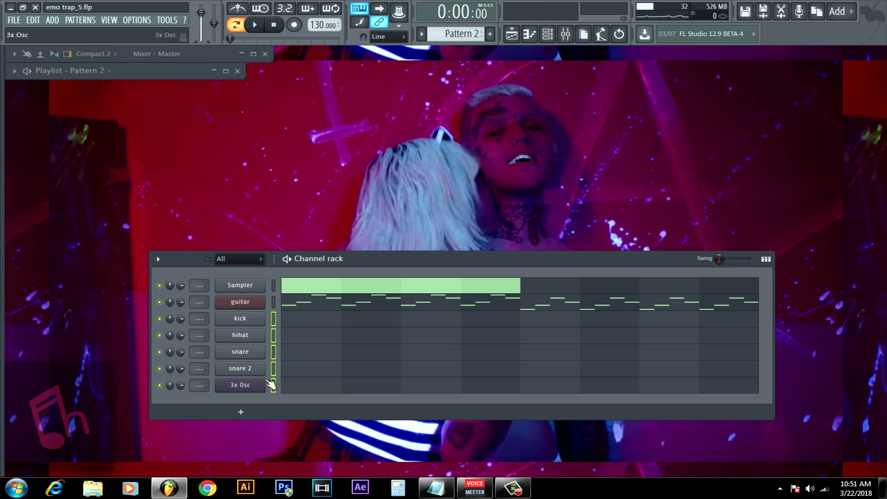
{"action": "left_click", "coordinate": [271, 323]}
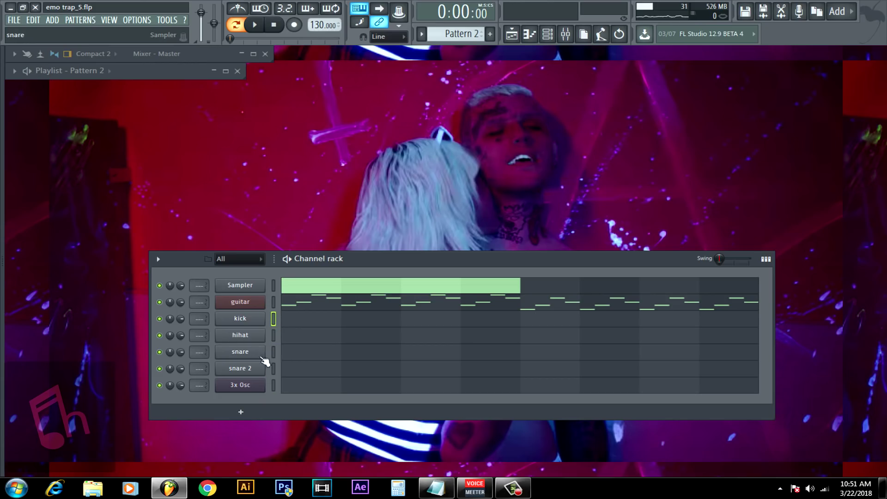
Step: Open the kick sample KICK_BOUT_TIME in Edison, detect its pitch regions, and close Edison
{"action": "left_click", "coordinate": [239, 324]}
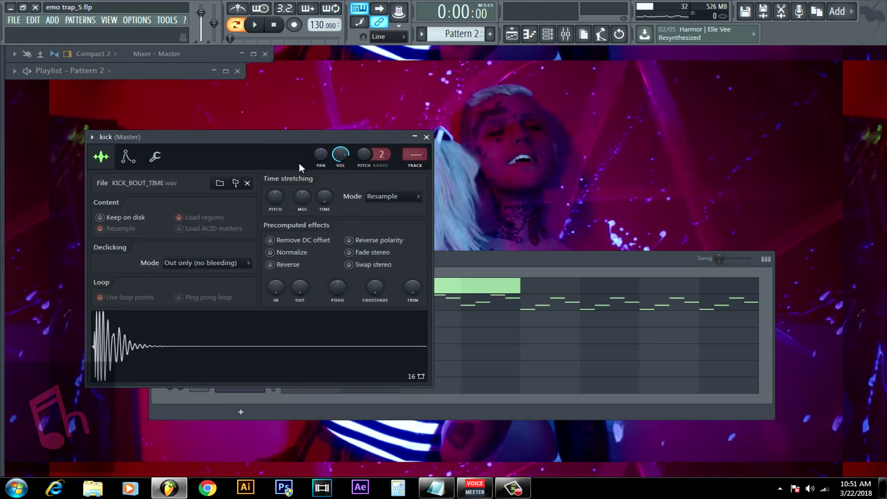
{"action": "right_click", "coordinate": [214, 334]}
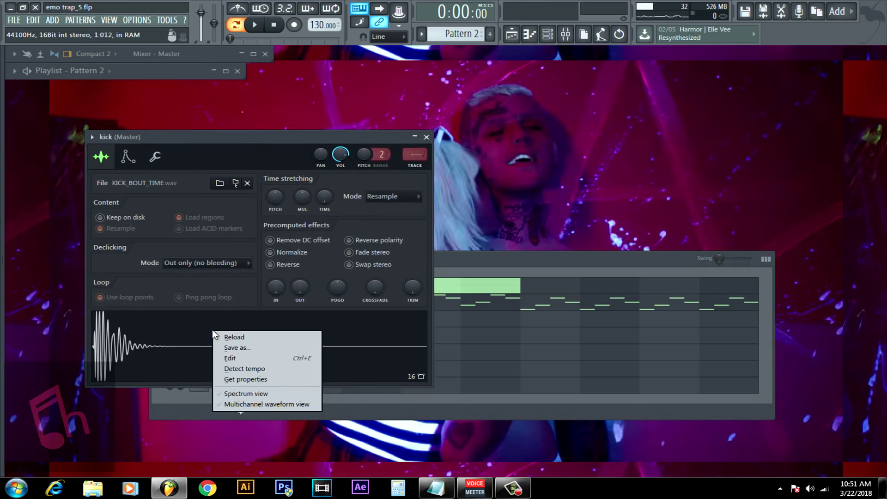
{"action": "left_click", "coordinate": [234, 360]}
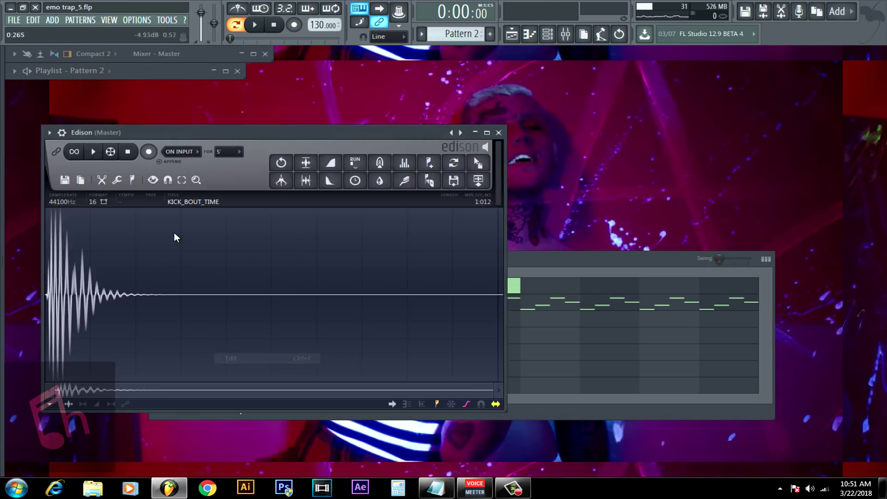
{"action": "left_click", "coordinate": [131, 180]}
{"action": "left_click", "coordinate": [170, 342]}
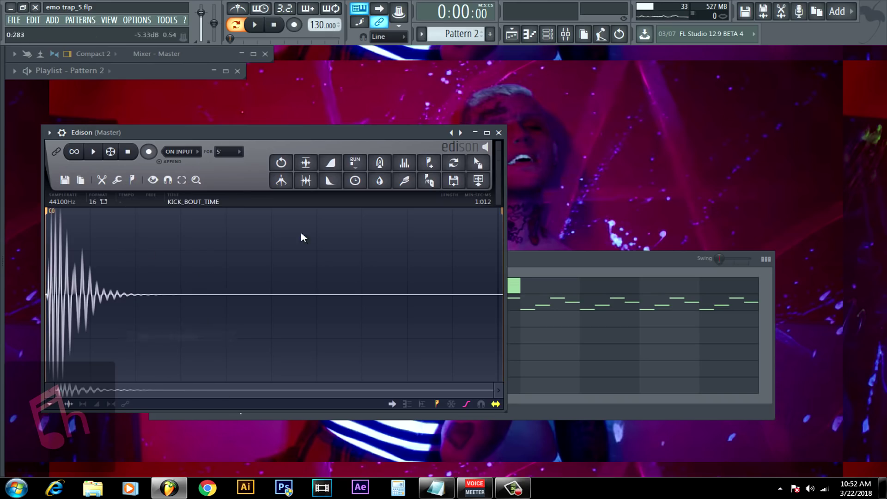
{"action": "left_click", "coordinate": [499, 133]}
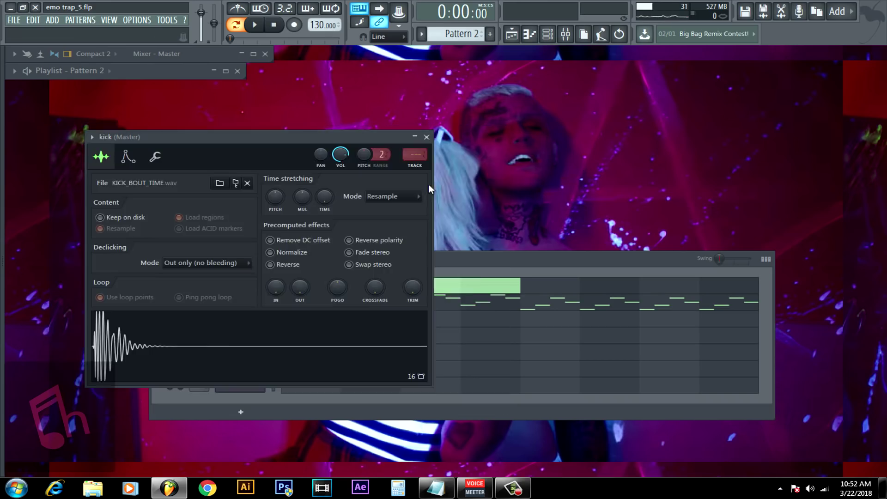
Step: Close the kick settings, open the hihat sample HIHAT_MURDER in Edison, detect its pitch regions, and close Edison
{"action": "left_click", "coordinate": [426, 137]}
{"action": "left_click", "coordinate": [245, 342]}
{"action": "right_click", "coordinate": [230, 328]}
{"action": "left_click", "coordinate": [247, 355]}
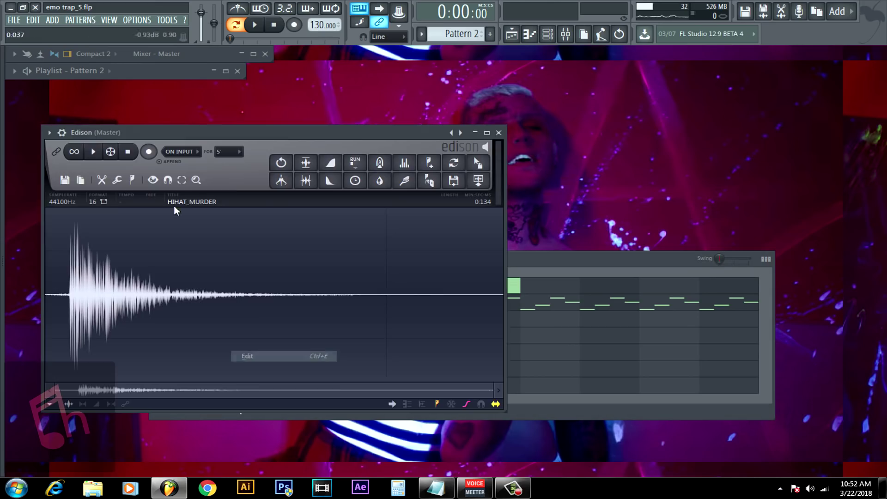
{"action": "left_click", "coordinate": [131, 180]}
{"action": "left_click", "coordinate": [178, 339]}
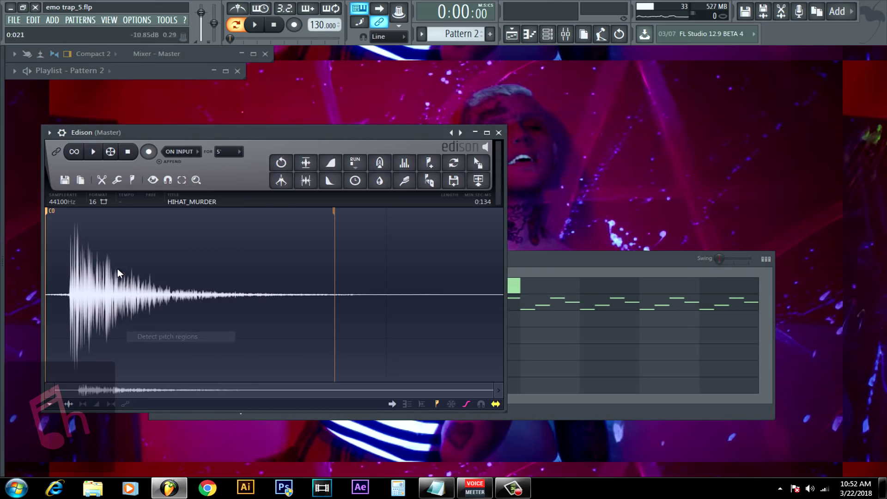
{"action": "left_click", "coordinate": [499, 133]}
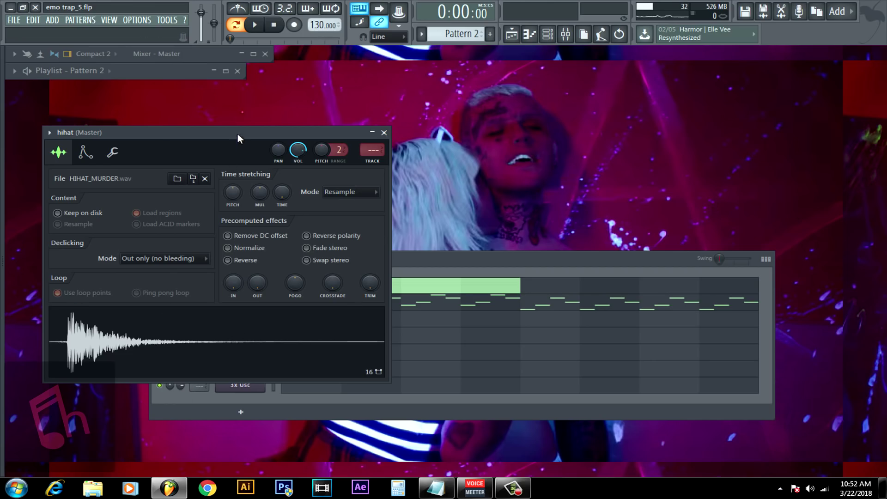
Step: Increase the hihat sample's trim to cut its silent tail and close the hihat settings
{"action": "left_click_drag", "start_coordinate": [237, 133], "coordinate": [478, 176]}
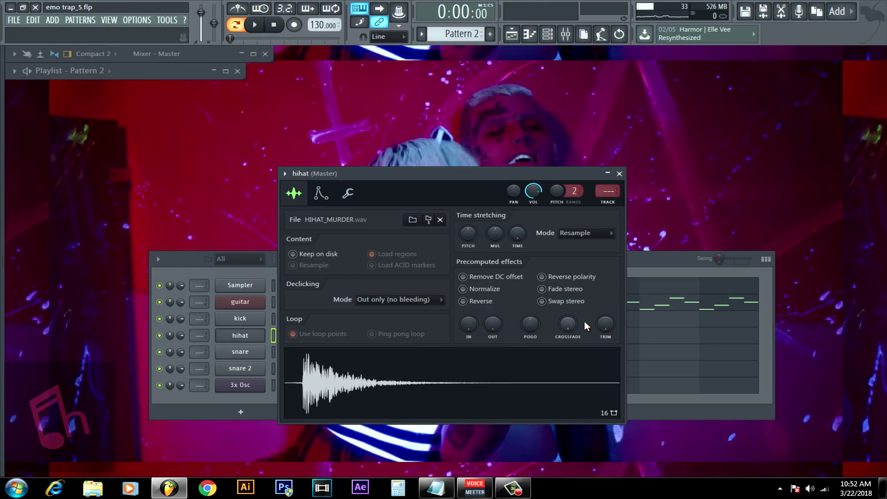
{"action": "left_click_drag", "start_coordinate": [605, 324], "coordinate": [605, 314]}
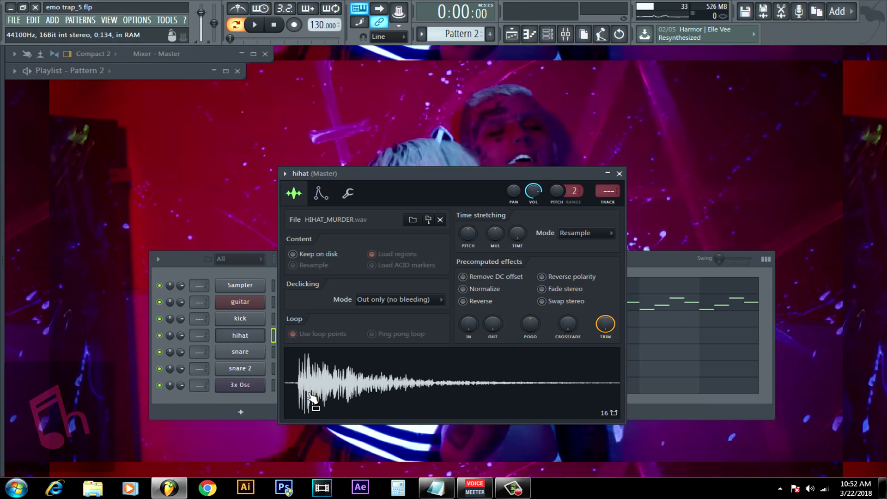
{"action": "left_click", "coordinate": [620, 173]}
Step: Open the snare sample SNARE - HOOKERS in Edison, detect its pitch regions, examine the sample's start, and close Edison
{"action": "left_click", "coordinate": [238, 352]}
{"action": "left_click", "coordinate": [238, 350]}
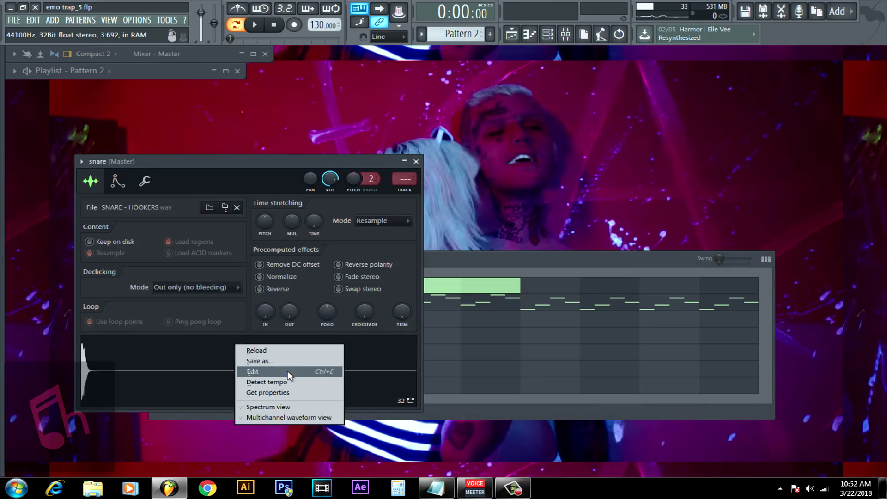
{"action": "left_click", "coordinate": [287, 371]}
{"action": "left_click", "coordinate": [132, 180]}
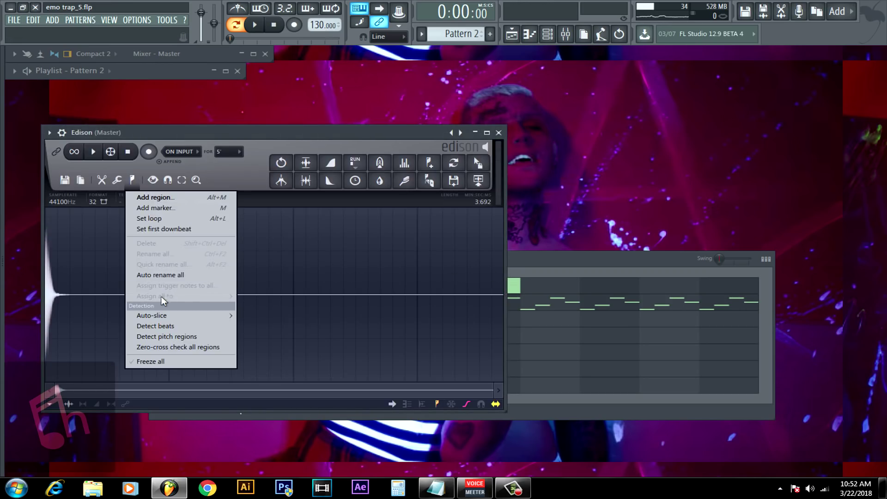
{"action": "left_click", "coordinate": [154, 337]}
{"action": "scroll", "coordinate": [67, 255], "scroll_direction": "up", "scroll_amount": 5}
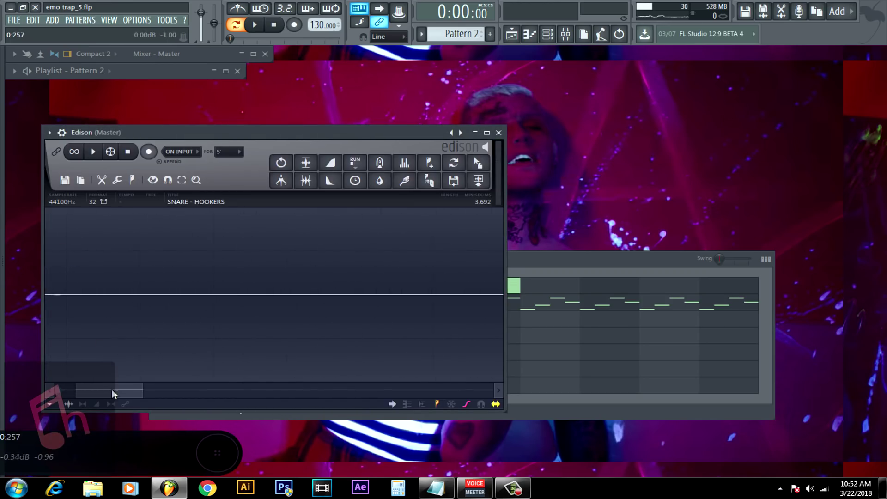
{"action": "left_click_drag", "start_coordinate": [112, 389], "coordinate": [49, 386]}
{"action": "scroll", "coordinate": [67, 292], "scroll_direction": "up", "scroll_amount": 3}
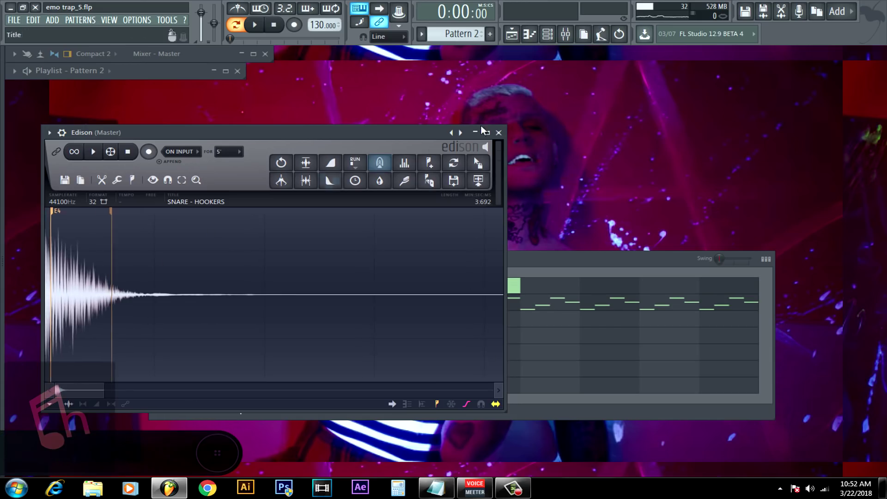
{"action": "left_click", "coordinate": [499, 133]}
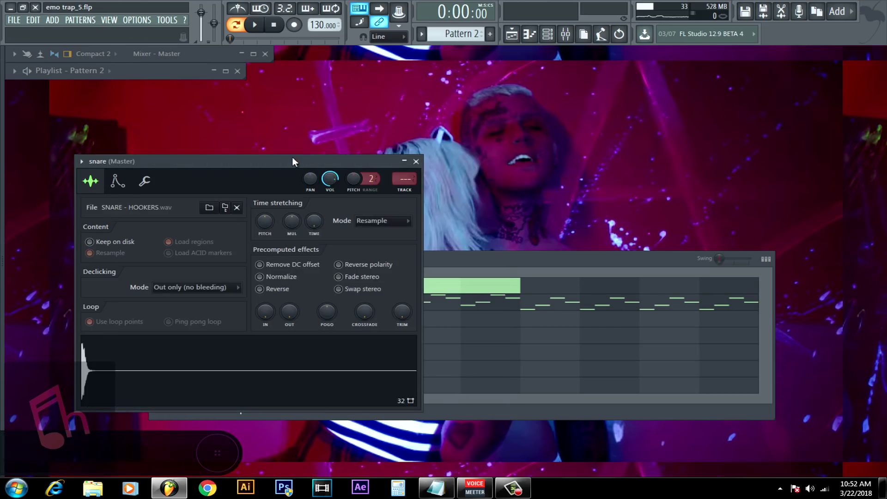
Step: Set the snare channel's root note to E5 and close the snare settings
{"action": "left_click", "coordinate": [117, 180]}
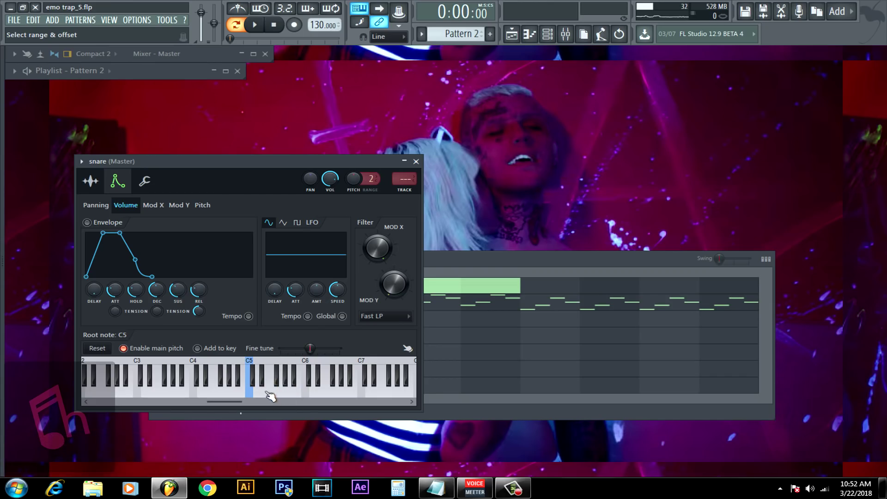
{"action": "left_click", "coordinate": [514, 261]}
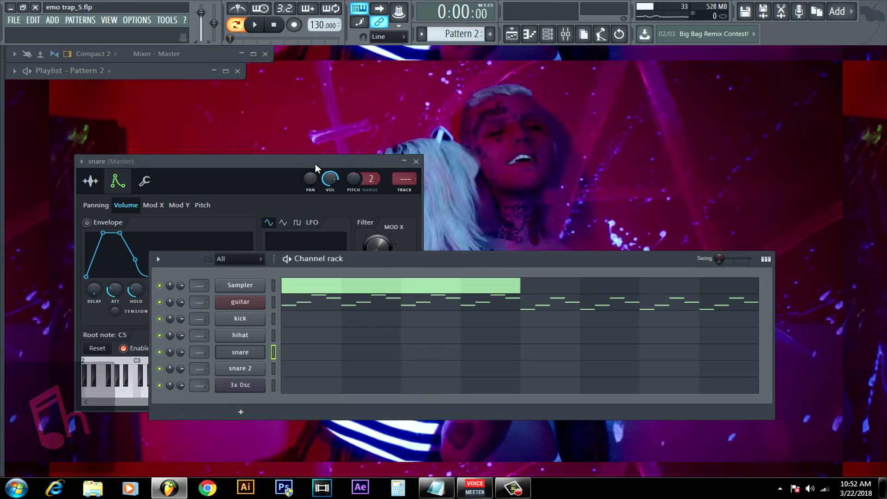
{"action": "left_click_drag", "start_coordinate": [315, 164], "coordinate": [319, 163]}
{"action": "left_click", "coordinate": [472, 258]}
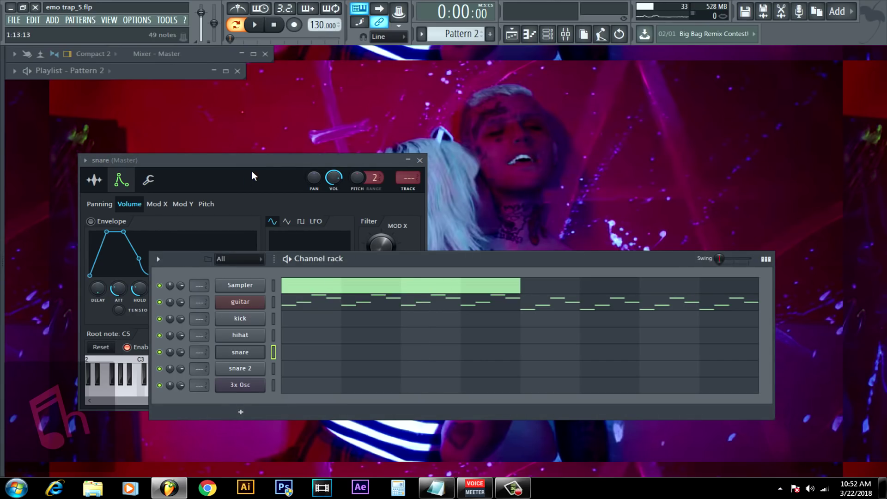
{"action": "left_click", "coordinate": [291, 171]}
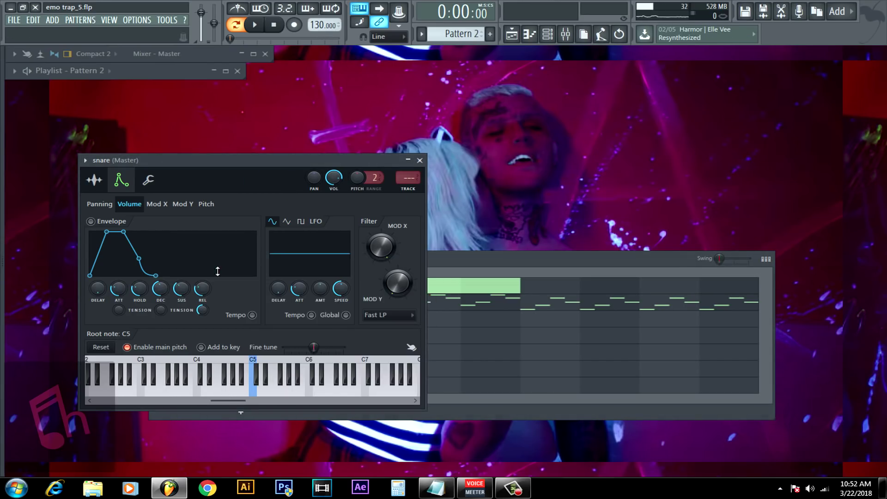
{"action": "right_click", "coordinate": [268, 388]}
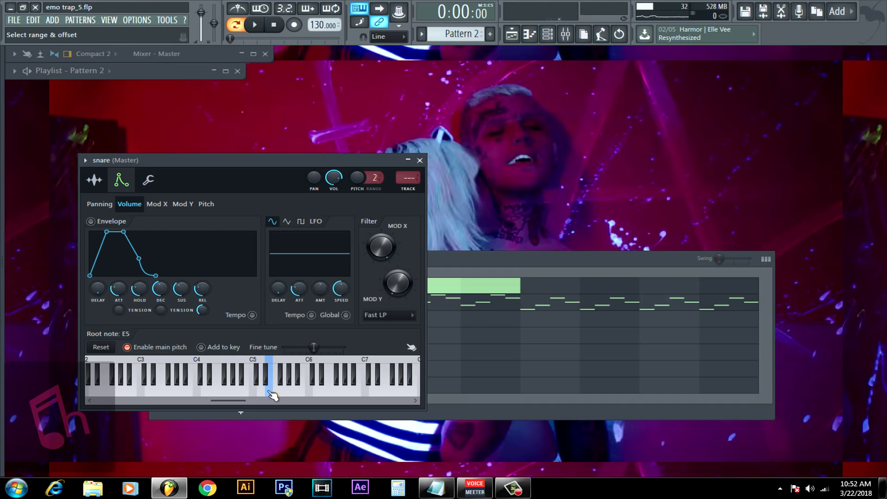
{"action": "left_click", "coordinate": [420, 161]}
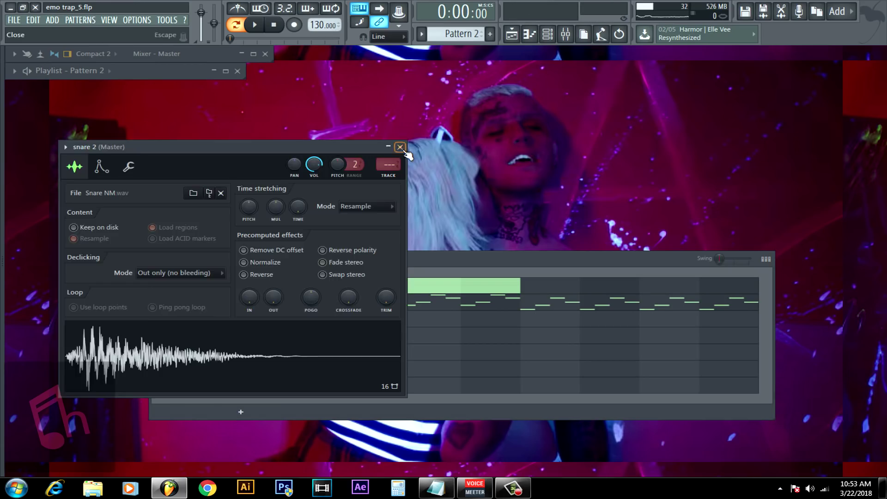
Step: Close the snare 2 settings and audition the snare repeatedly on C5
{"action": "left_click", "coordinate": [400, 147]}
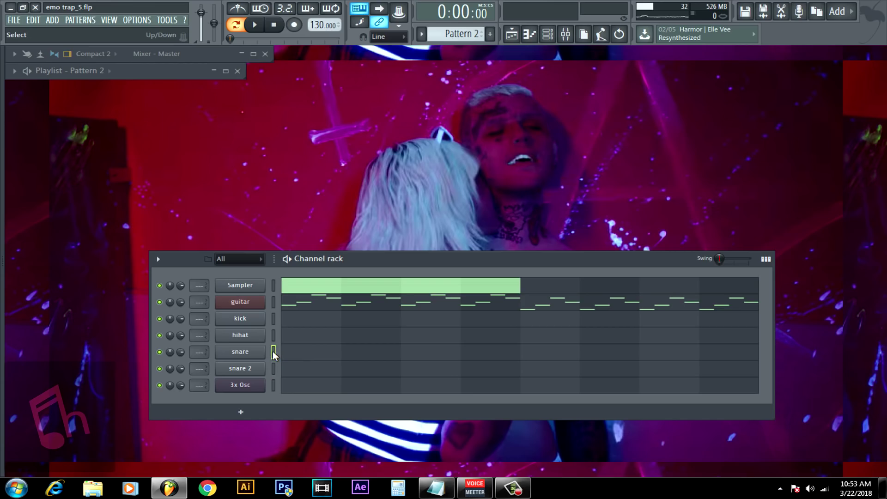
{"action": "key", "text": "q"}
{"action": "key", "text": "q"}
{"action": "key", "text": "q"}
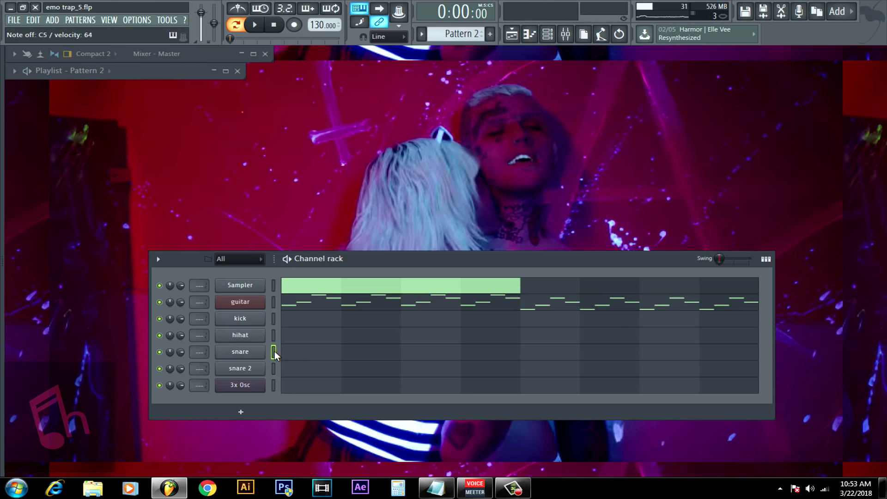
Step: Open the snare's piano roll, enable the metronome, and play the guitar pattern to judge the snare placement
{"action": "right_click", "coordinate": [263, 348]}
{"action": "left_click", "coordinate": [303, 347]}
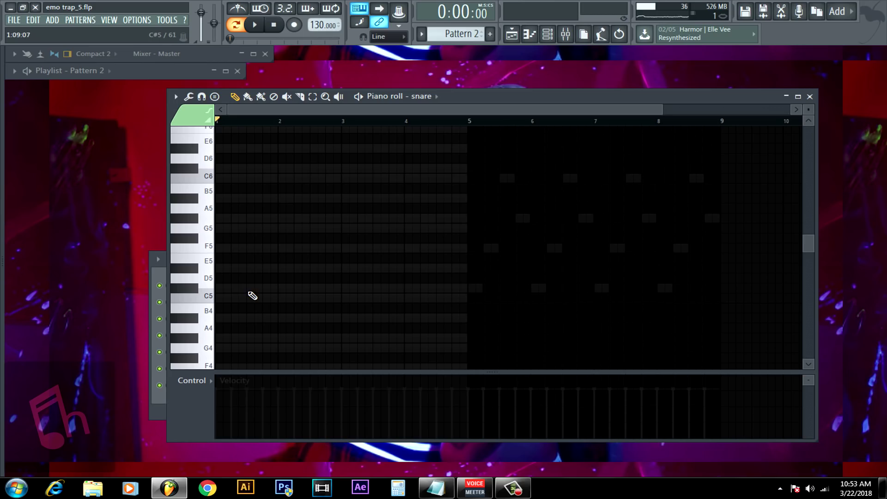
{"action": "scroll", "coordinate": [453, 123], "scroll_direction": "up", "scroll_amount": 3}
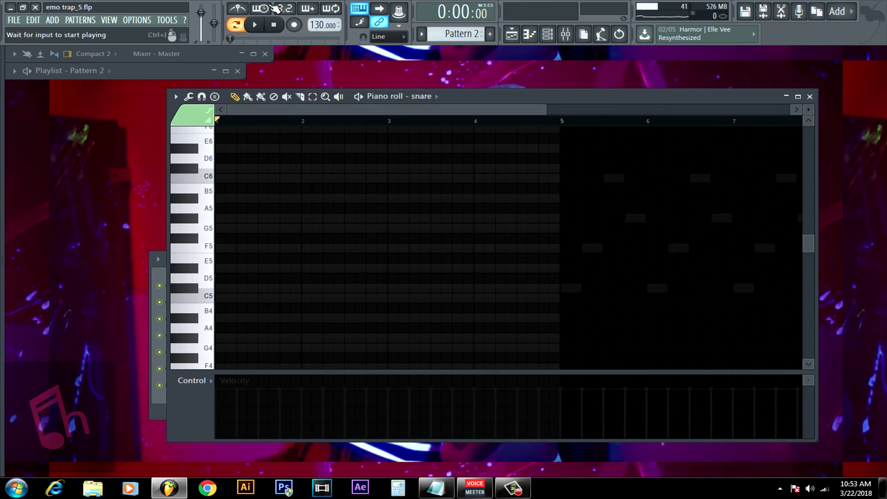
{"action": "left_click", "coordinate": [238, 8]}
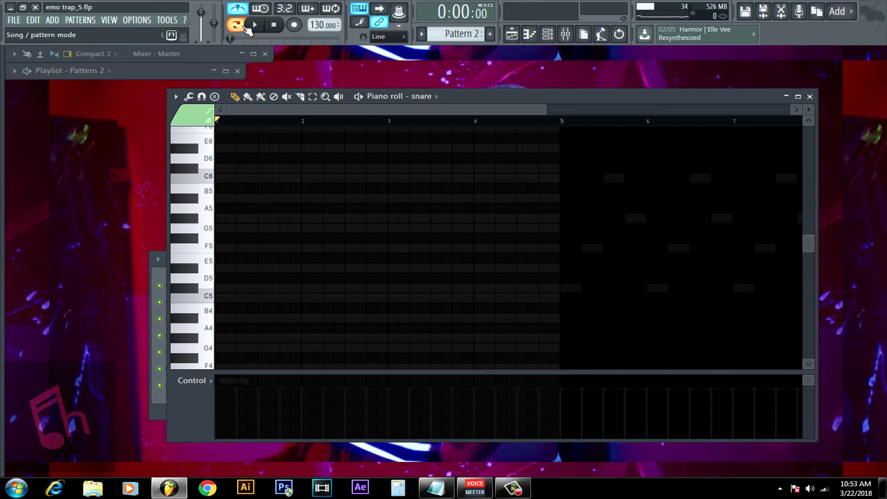
{"action": "left_click", "coordinate": [254, 28]}
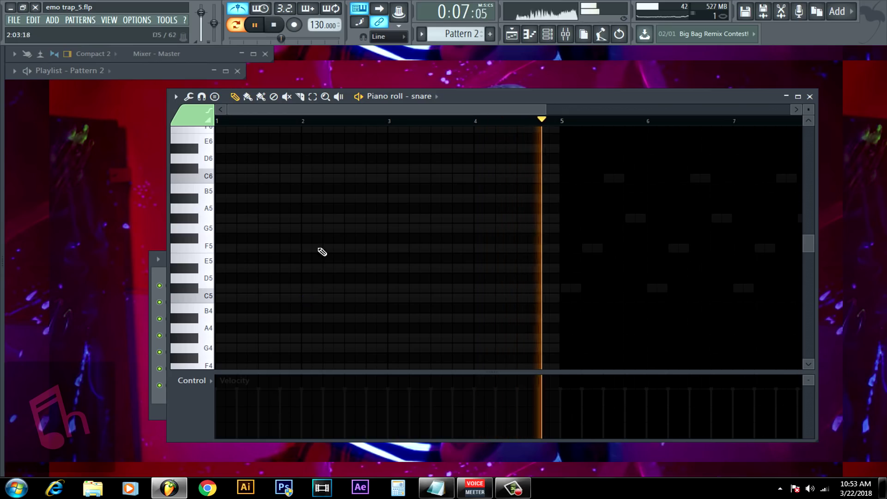
{"action": "key", "text": "space"}
Step: Place a C5 snare note on the third beat of each bar from 1 to 8
{"action": "left_click", "coordinate": [261, 298]}
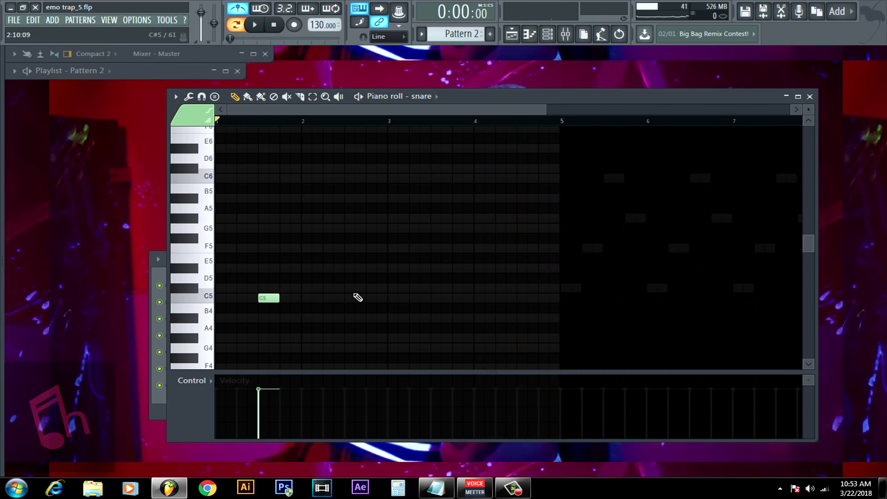
{"action": "left_click", "coordinate": [355, 298]}
{"action": "left_click", "coordinate": [433, 299]}
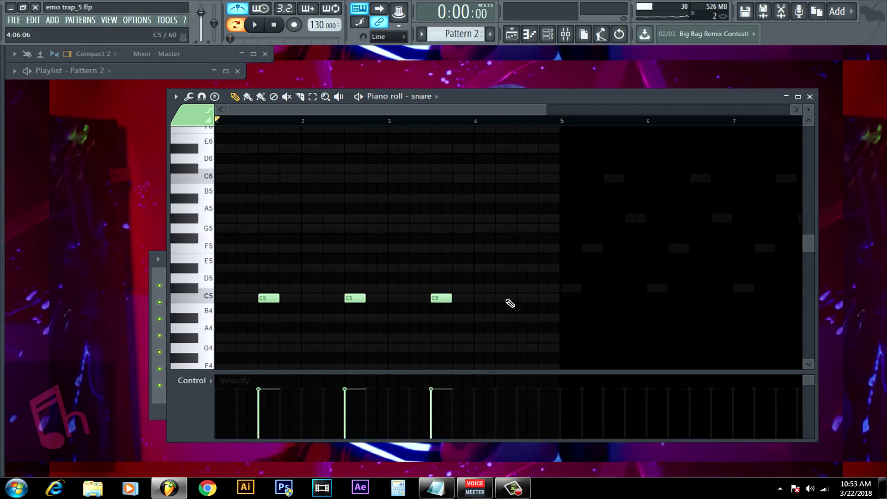
{"action": "left_click", "coordinate": [519, 298]}
{"action": "left_click_drag", "start_coordinate": [545, 110], "coordinate": [613, 110]}
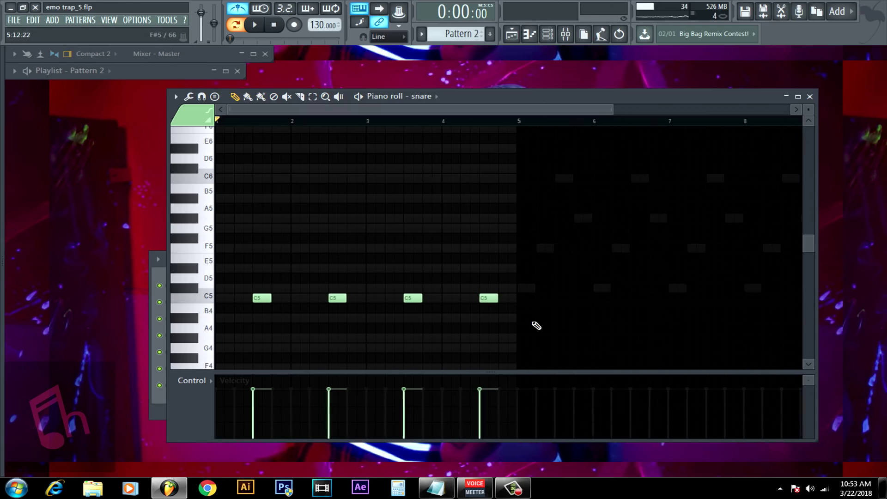
{"action": "left_click", "coordinate": [538, 290]}
{"action": "right_click", "coordinate": [539, 293]}
{"action": "left_click", "coordinate": [539, 299]}
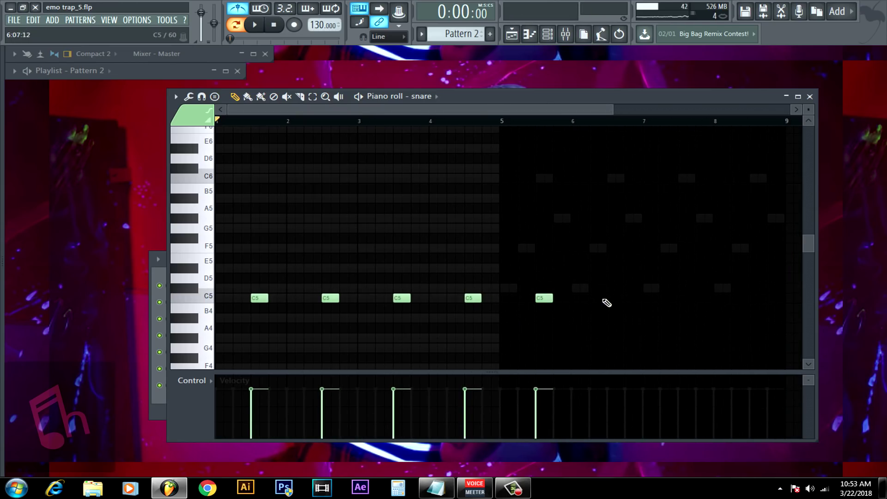
{"action": "left_click", "coordinate": [610, 299]}
{"action": "left_click", "coordinate": [672, 298]}
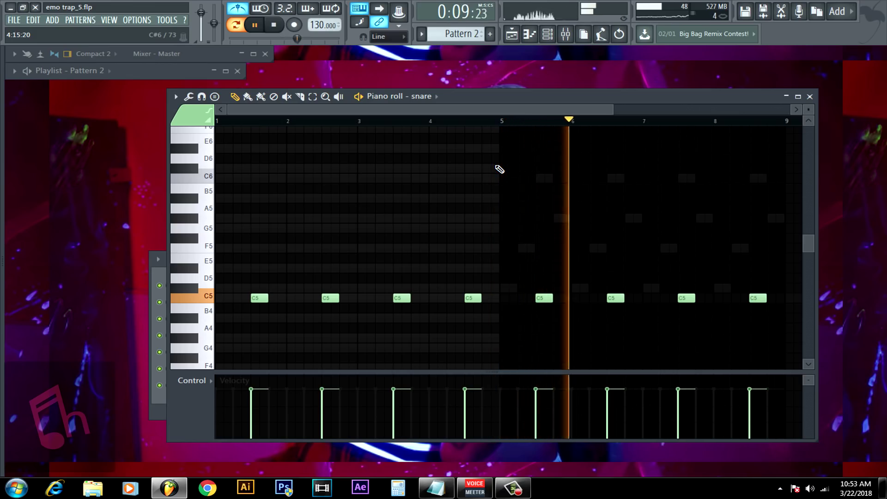
Step: Transpose all snare notes up one semitone to C#5 during playback, stop the pattern, and close the snare's piano roll
{"action": "key", "text": "shift+Up"}
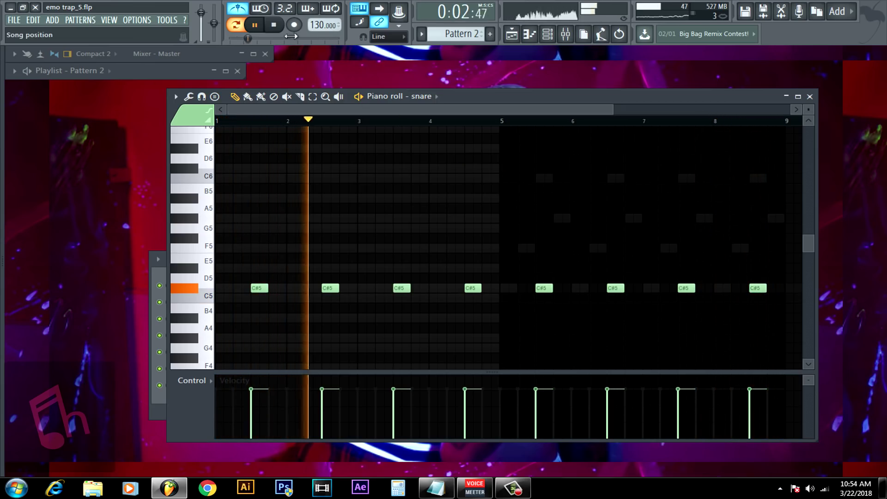
{"action": "left_click", "coordinate": [276, 25]}
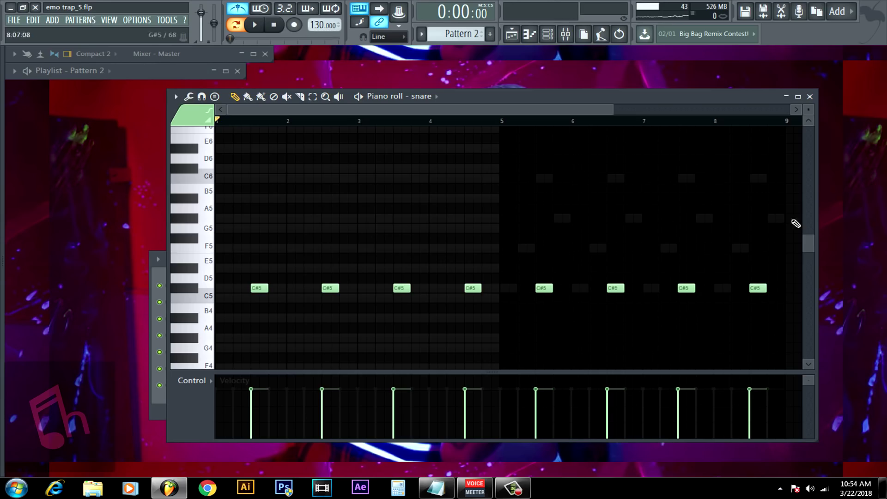
{"action": "left_click", "coordinate": [811, 97]}
{"action": "right_click", "coordinate": [260, 369]}
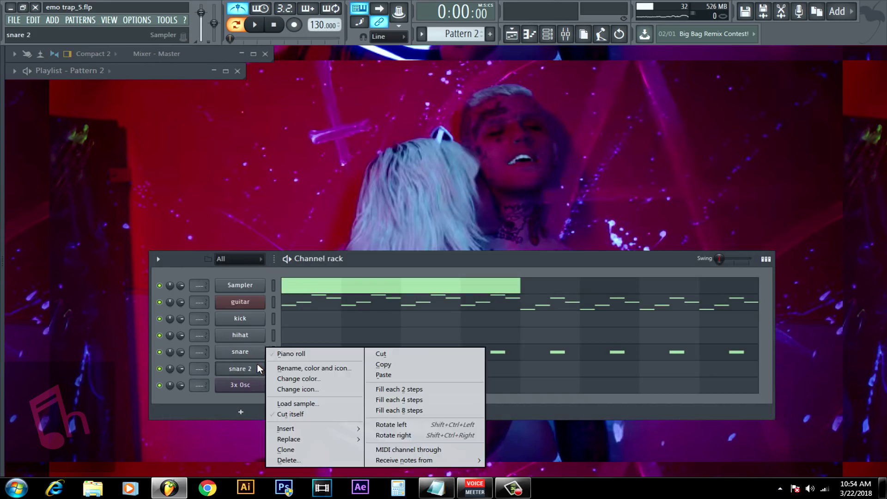
{"action": "left_click", "coordinate": [284, 355]}
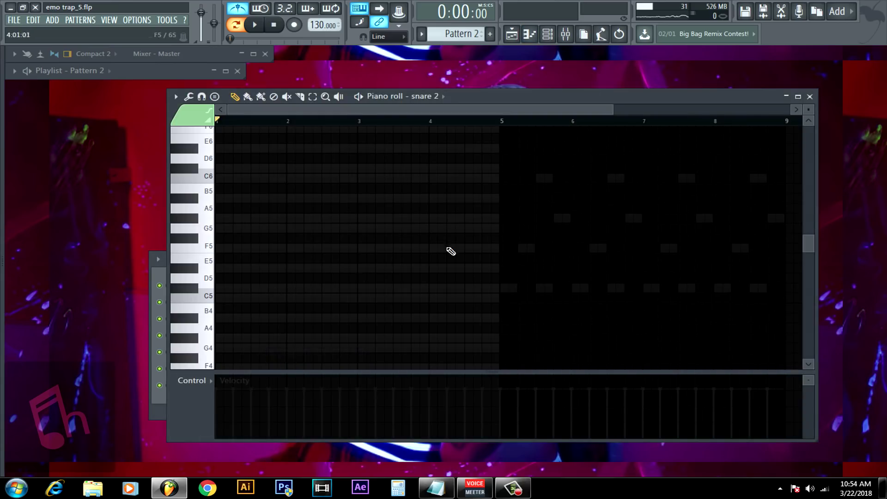
{"action": "left_click", "coordinate": [810, 98]}
Step: Shorten all of the Sampler's scale notes to half a beat, move them to beat 2 of bar 1, and close the piano roll
{"action": "right_click", "coordinate": [232, 287]}
{"action": "left_click", "coordinate": [316, 287]}
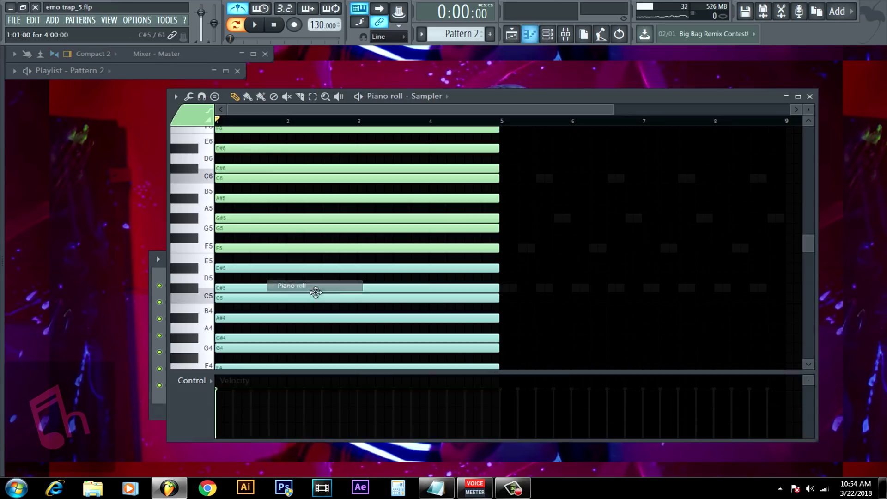
{"action": "key", "text": "ctrl+a"}
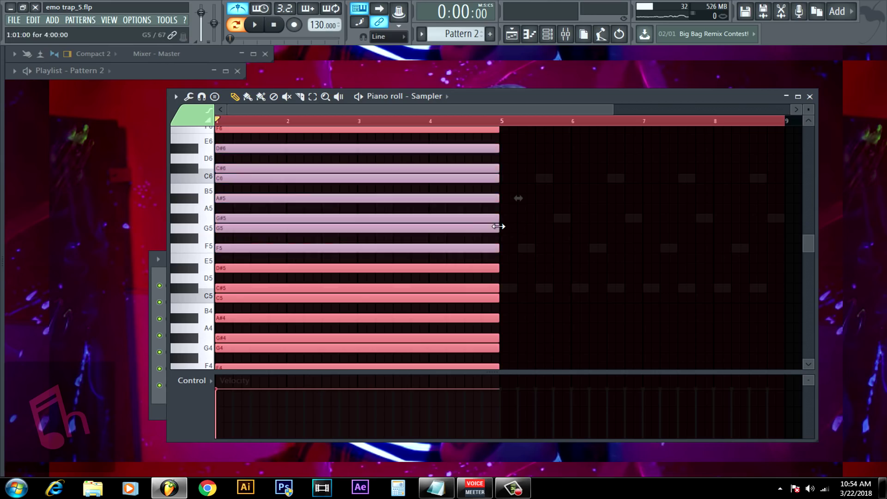
{"action": "left_click_drag", "start_coordinate": [499, 224], "coordinate": [154, 220]}
{"action": "left_click_drag", "start_coordinate": [216, 228], "coordinate": [235, 228]}
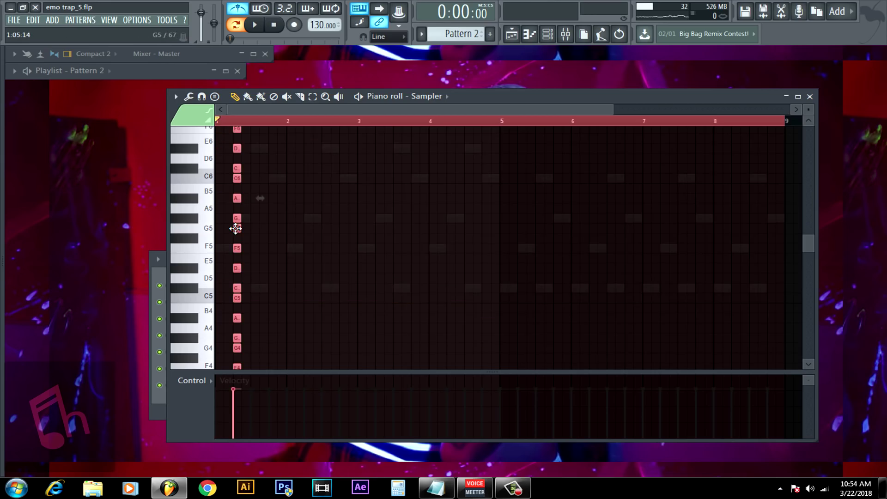
{"action": "left_click", "coordinate": [810, 97]}
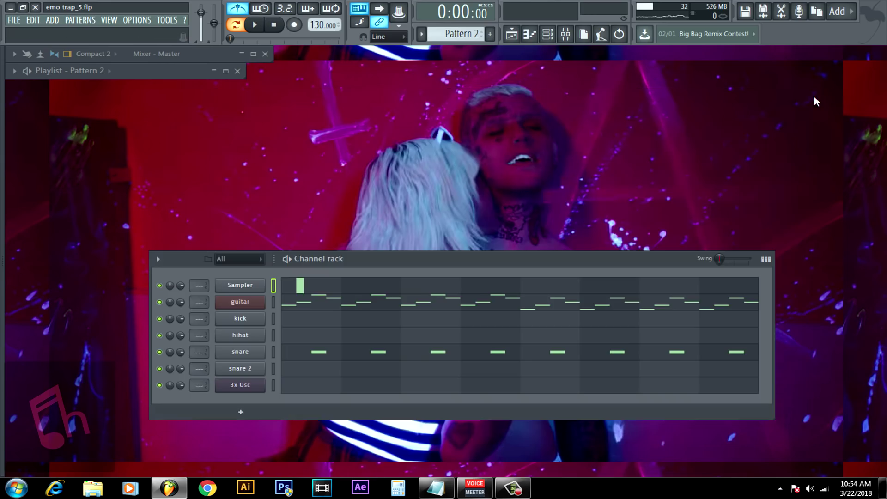
Step: In snare 2's piano roll, paint C#5 notes half a beat before and half a beat after the start of bar 4 during playback
{"action": "right_click", "coordinate": [259, 370]}
{"action": "left_click", "coordinate": [290, 355]}
{"action": "scroll", "coordinate": [342, 309], "scroll_direction": "up", "scroll_amount": 1}
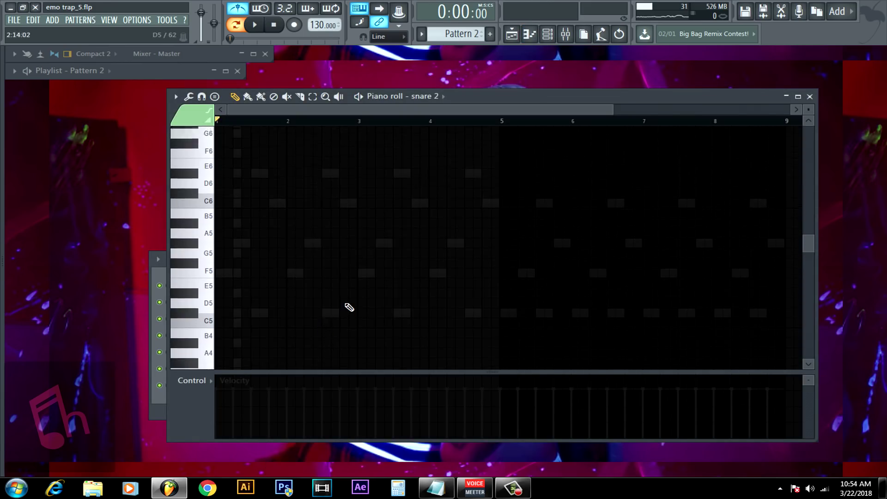
{"action": "scroll", "coordinate": [345, 296], "scroll_direction": "down", "scroll_amount": 2}
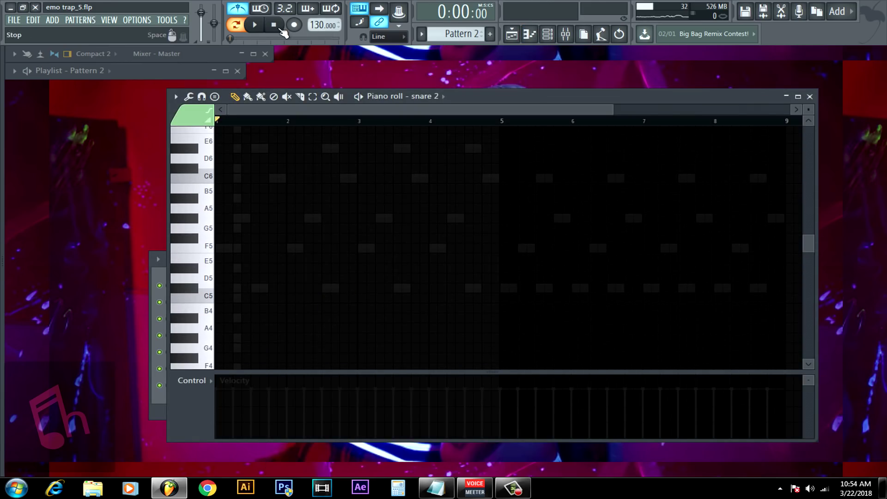
{"action": "left_click", "coordinate": [235, 97]}
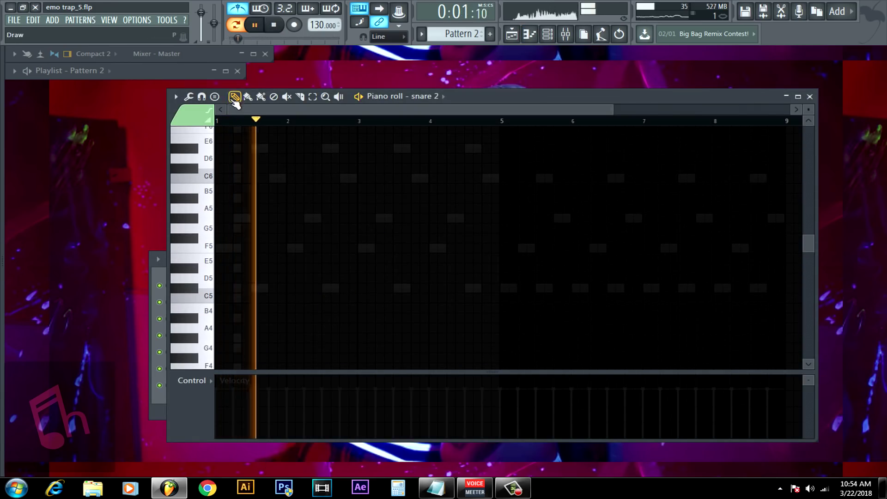
{"action": "left_click", "coordinate": [247, 96]}
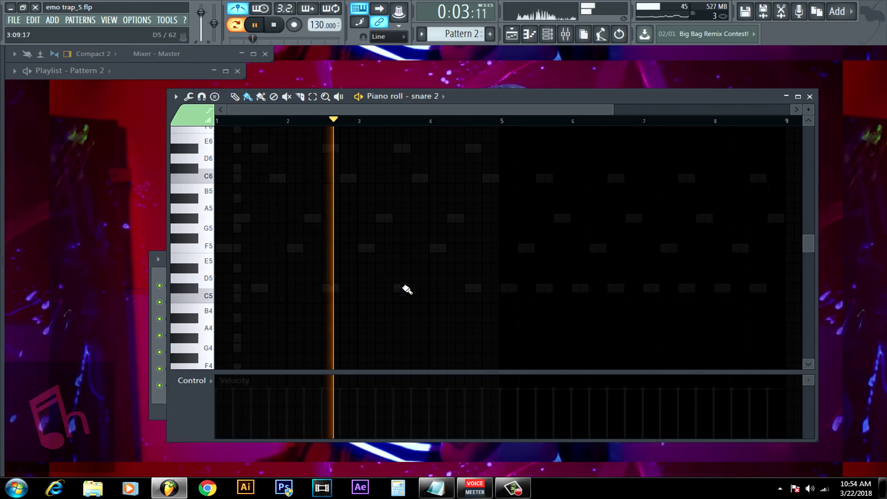
{"action": "left_click", "coordinate": [421, 290]}
{"action": "left_click", "coordinate": [441, 289]}
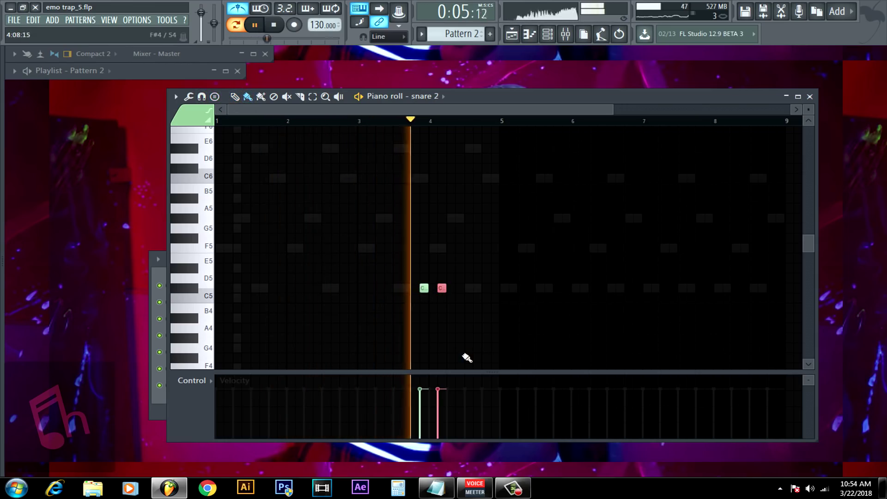
Step: Paint snare 2 C#5 notes half a beat either side of bar 8's start and a C5 in its last half beat, and close the piano roll
{"action": "left_click", "coordinate": [707, 290]}
{"action": "left_click", "coordinate": [725, 290]}
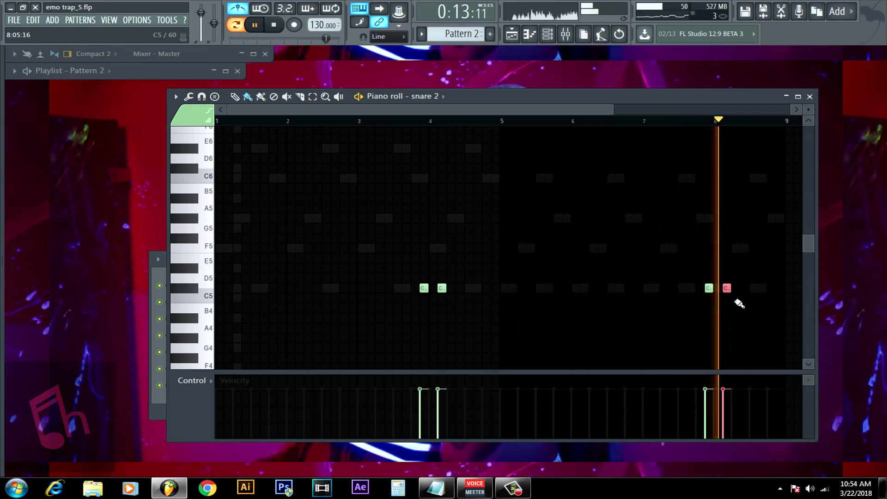
{"action": "left_click", "coordinate": [779, 297]}
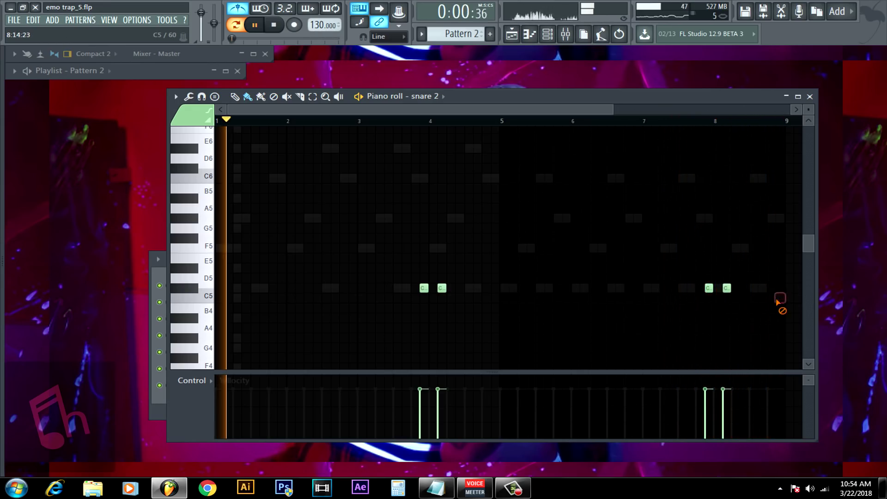
{"action": "left_click", "coordinate": [780, 298]}
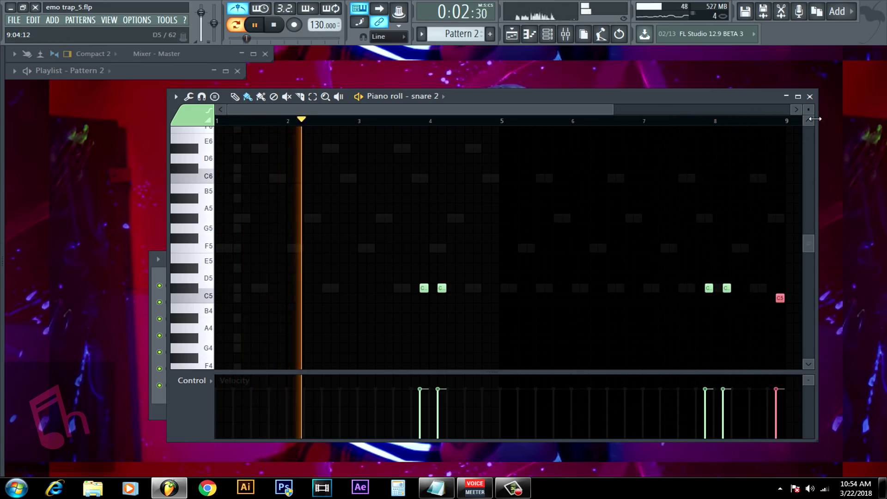
{"action": "left_click", "coordinate": [809, 96]}
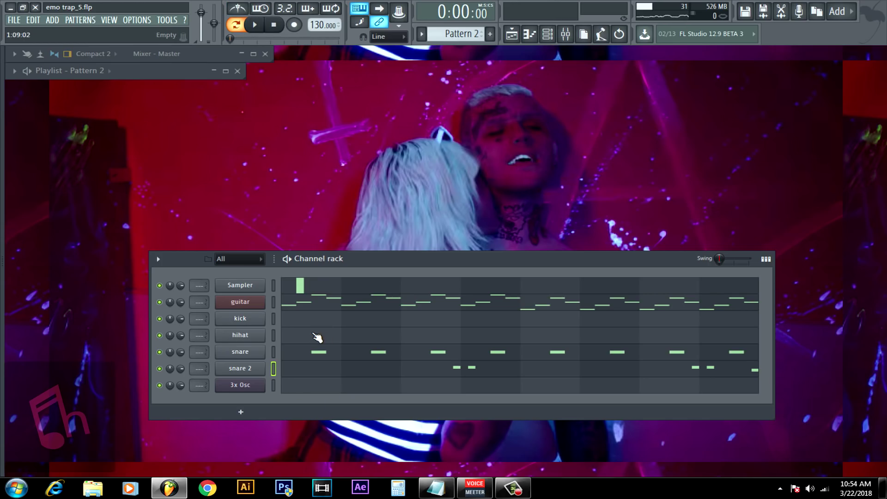
Step: In the kick's piano roll, place C5 notes on bar 1 beat 1, bar 2 beat 2, bar 3 beats 1, 2 and 4, and bar 4 beat 2
{"action": "right_click", "coordinate": [265, 320]}
{"action": "left_click", "coordinate": [295, 318]}
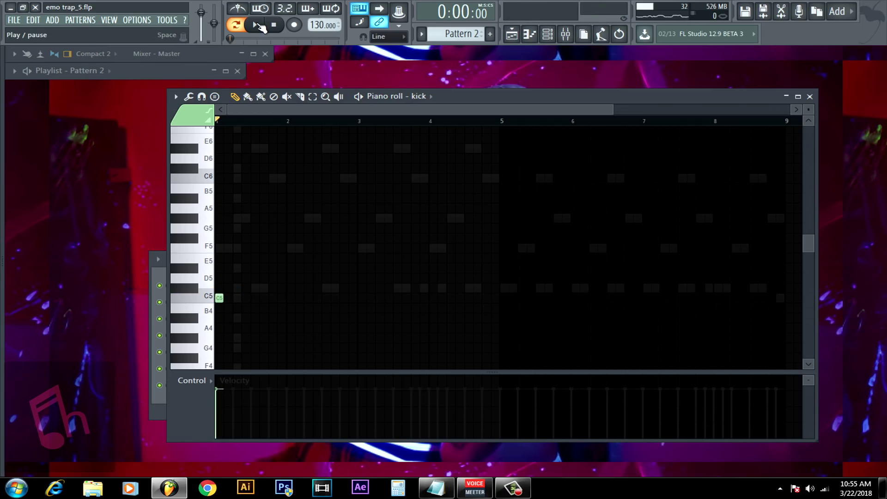
{"action": "left_click", "coordinate": [256, 25]}
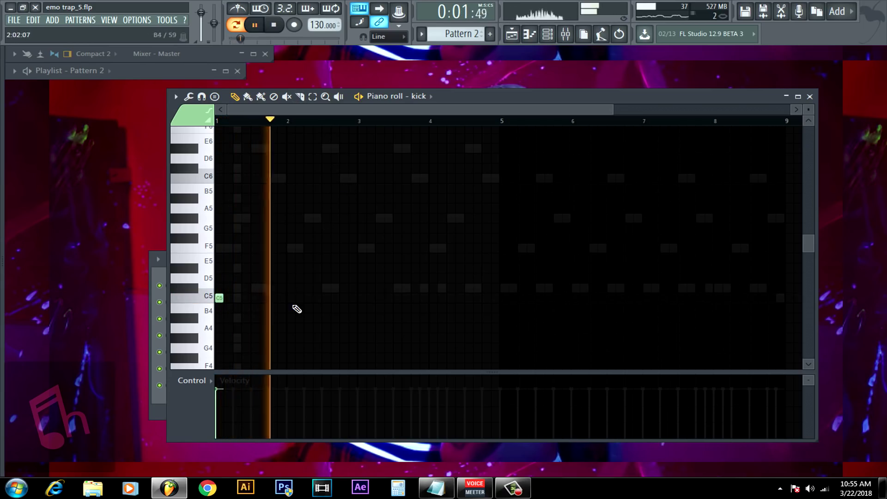
{"action": "left_click", "coordinate": [308, 298]}
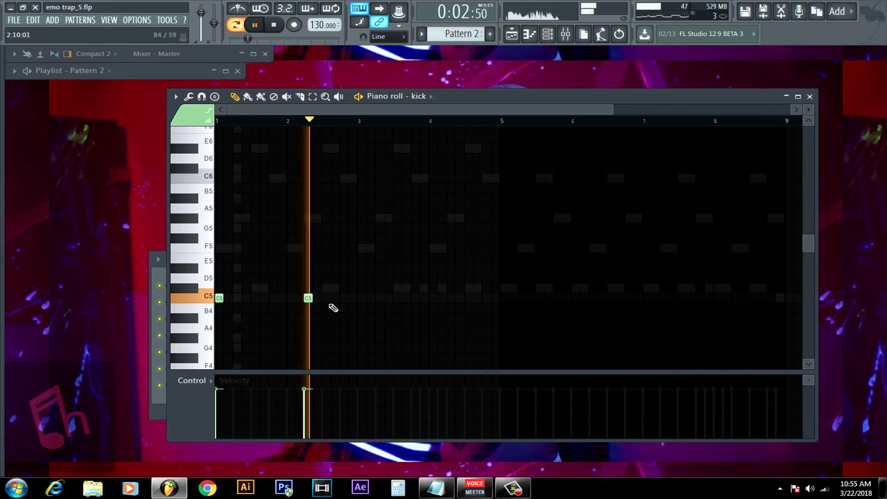
{"action": "left_click", "coordinate": [360, 298]}
{"action": "left_click", "coordinate": [378, 298]}
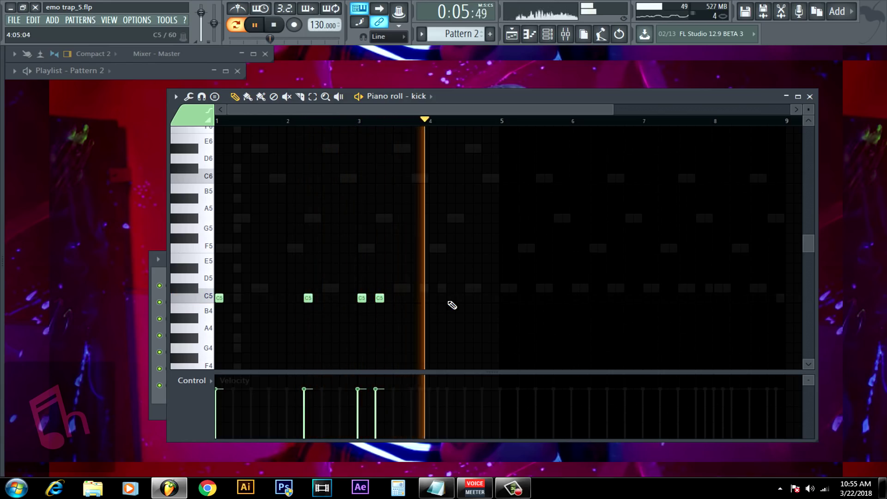
{"action": "left_click", "coordinate": [453, 298]}
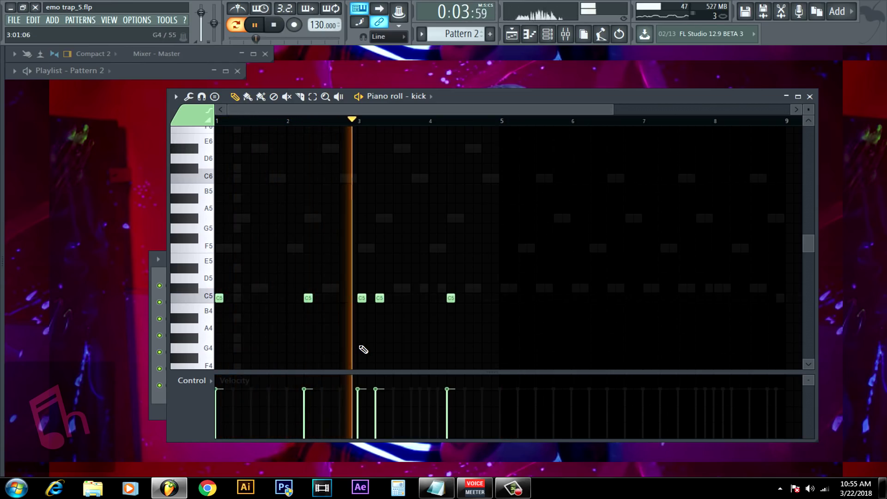
{"action": "left_click", "coordinate": [415, 298]}
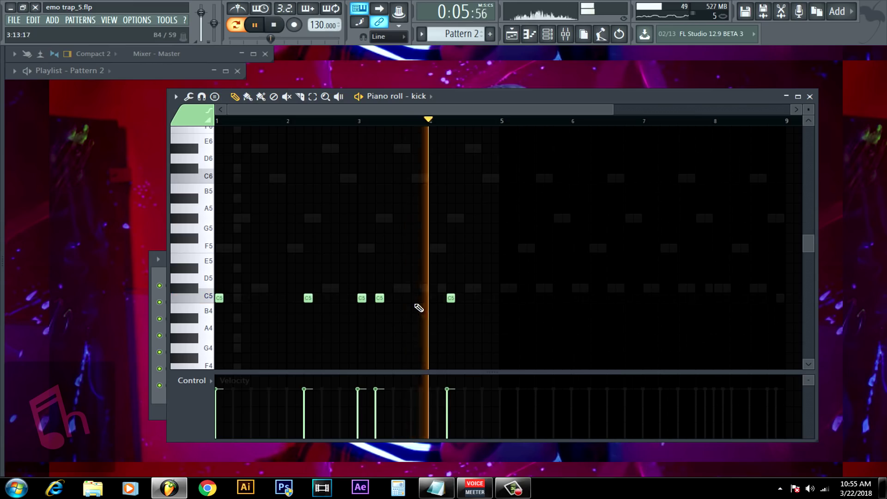
Step: Replay from around bar 3 while trying the bar 4 kick note half a beat earlier and half a beat later, and return it to beat 2
{"action": "left_click", "coordinate": [366, 121]}
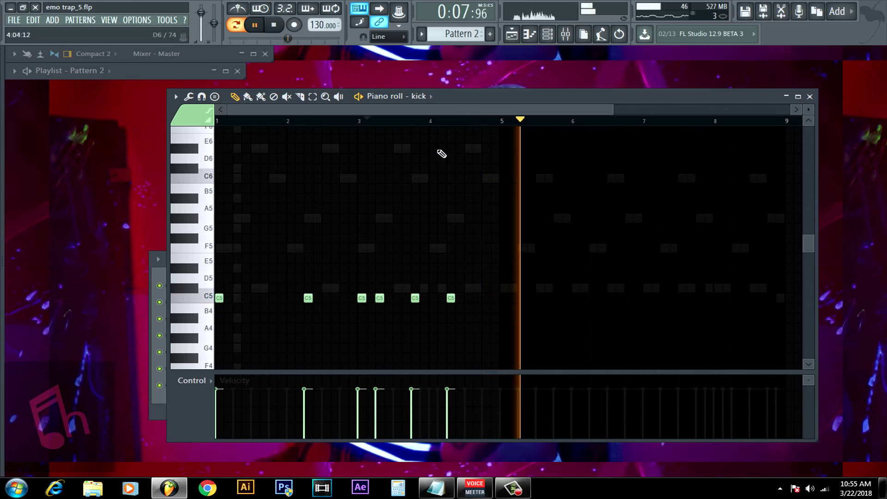
{"action": "left_click", "coordinate": [349, 121]}
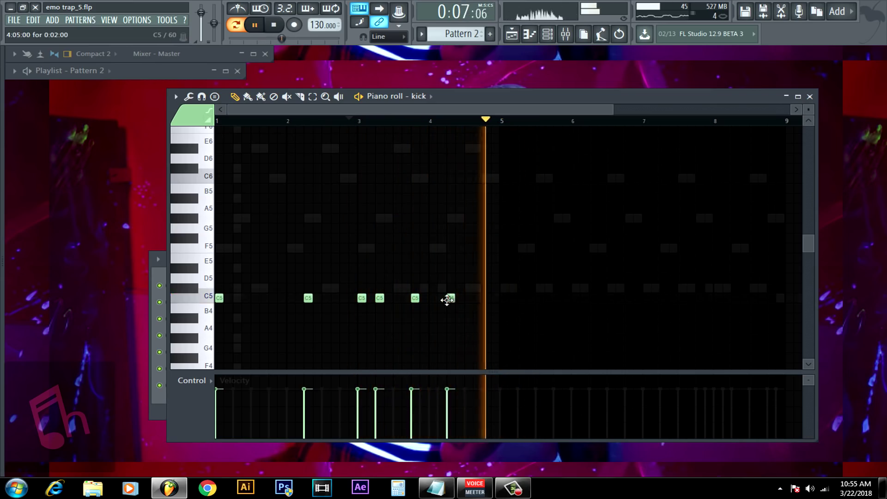
{"action": "left_click_drag", "start_coordinate": [449, 298], "coordinate": [440, 297]}
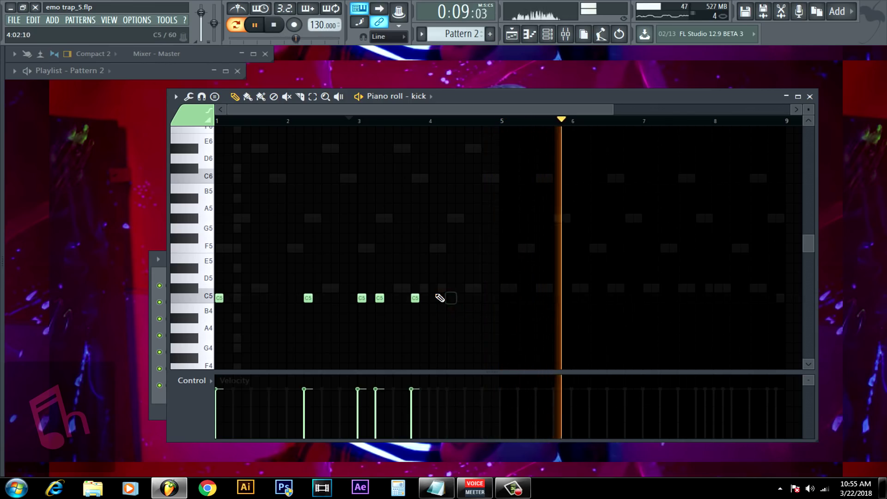
{"action": "left_click", "coordinate": [351, 121]}
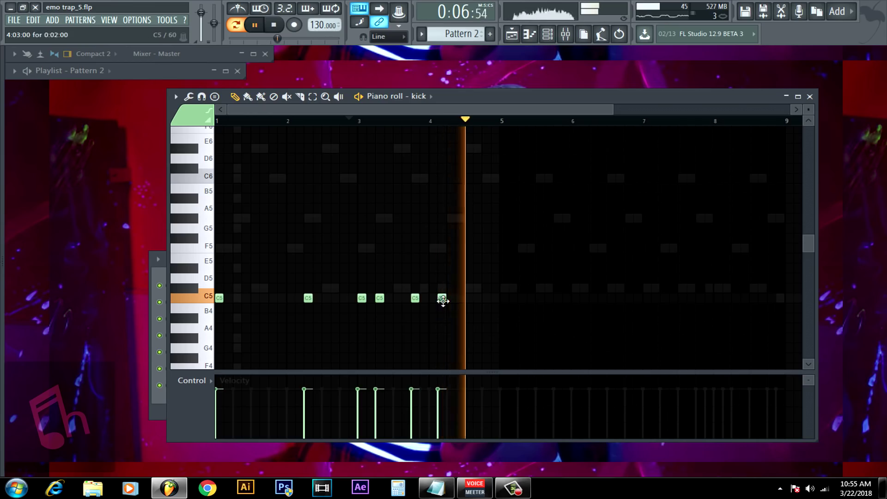
{"action": "left_click_drag", "start_coordinate": [442, 298], "coordinate": [458, 296]}
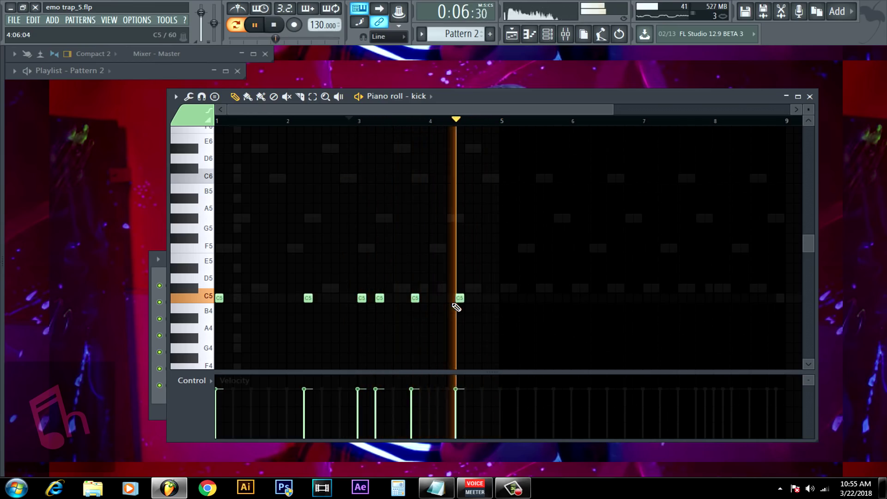
{"action": "left_click_drag", "start_coordinate": [458, 302], "coordinate": [449, 302]}
{"action": "left_click", "coordinate": [354, 121]}
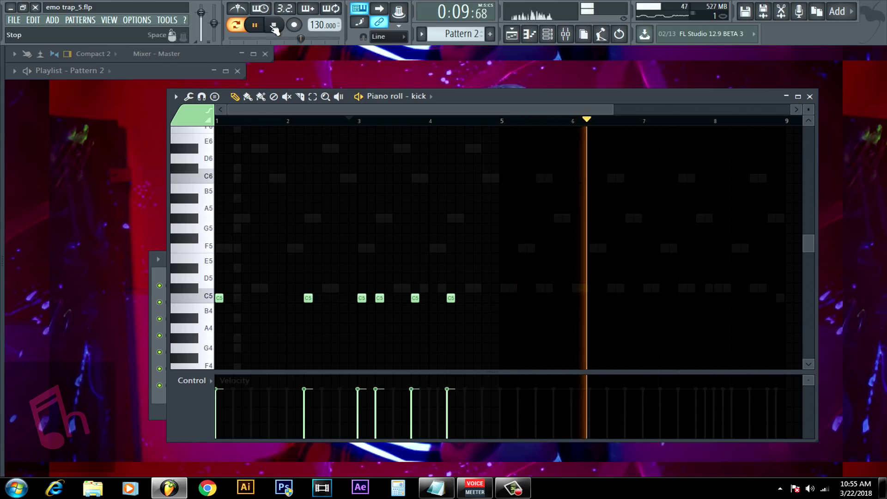
Step: Duplicate the four-bar kick pattern into bars 5 to 8 and paint an extra C5 kick on beat 2 of bar 5
{"action": "left_click_drag", "start_coordinate": [530, 323], "coordinate": [215, 227]}
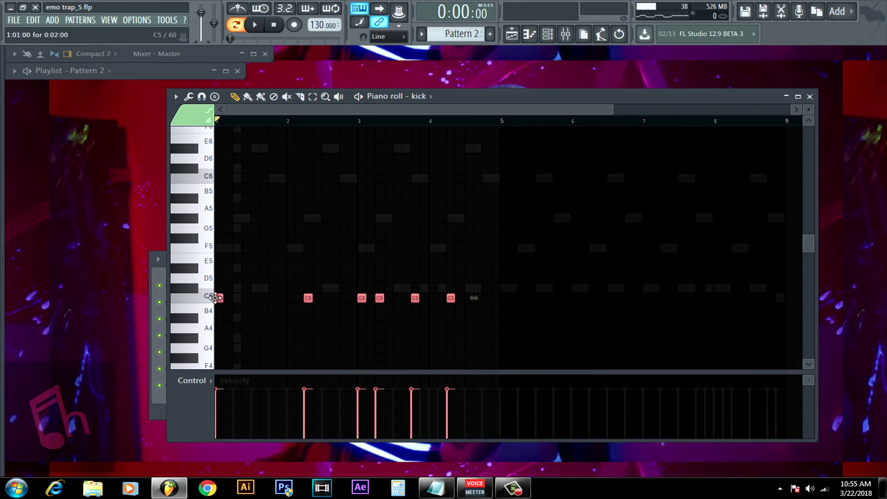
{"action": "left_click_drag", "start_coordinate": [517, 283], "coordinate": [500, 285]}
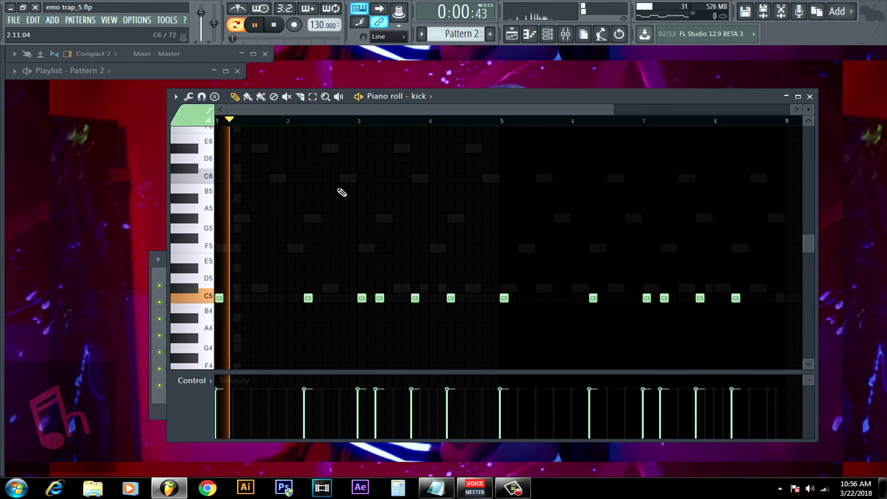
{"action": "key", "text": "b"}
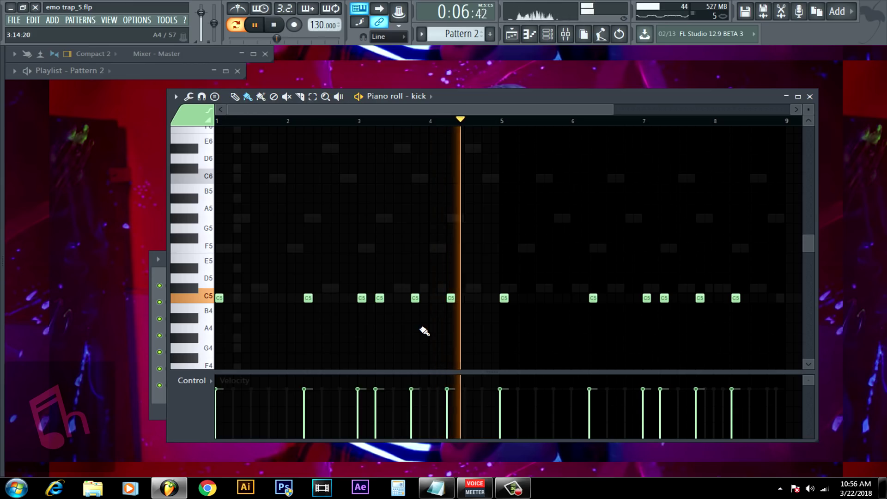
{"action": "left_click", "coordinate": [524, 299]}
{"action": "left_click", "coordinate": [492, 121]}
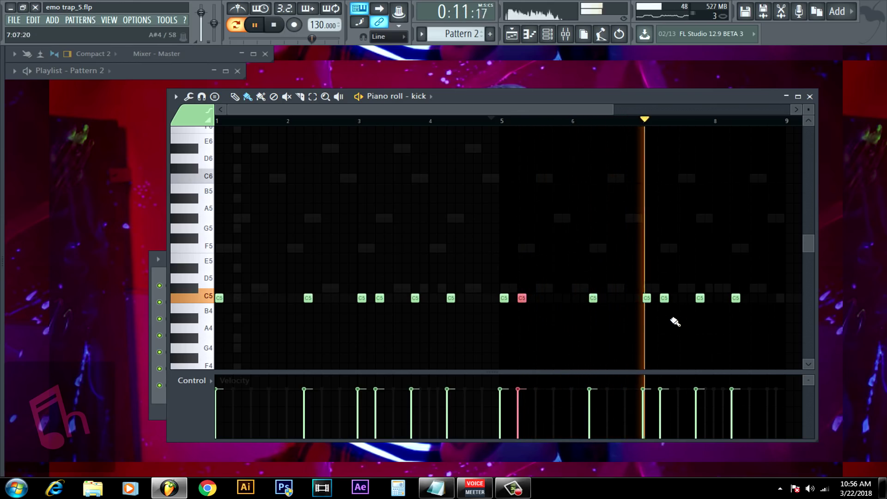
Step: Paint C5 kicks in the last half beat of bar 6 and on both halves of beat 4 in bar 8, and close the kick's piano roll
{"action": "left_click", "coordinate": [638, 298]}
{"action": "left_click", "coordinate": [573, 121]}
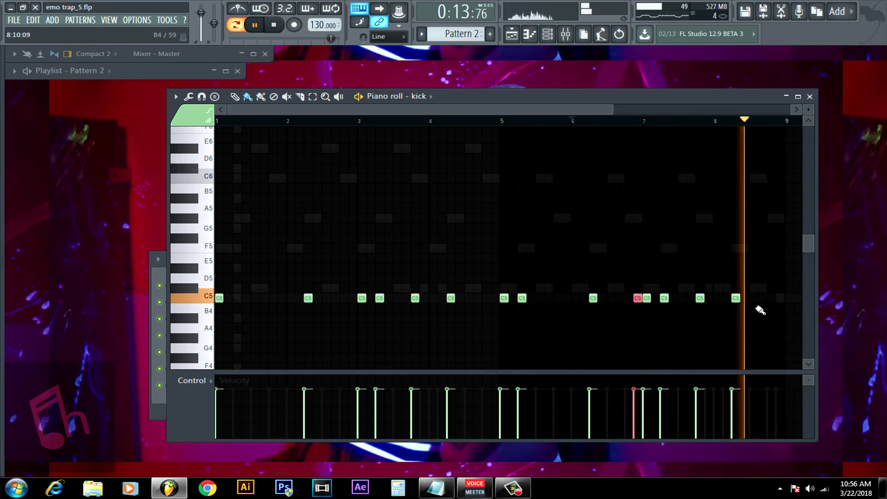
{"action": "left_click", "coordinate": [771, 298]}
{"action": "left_click", "coordinate": [781, 298]}
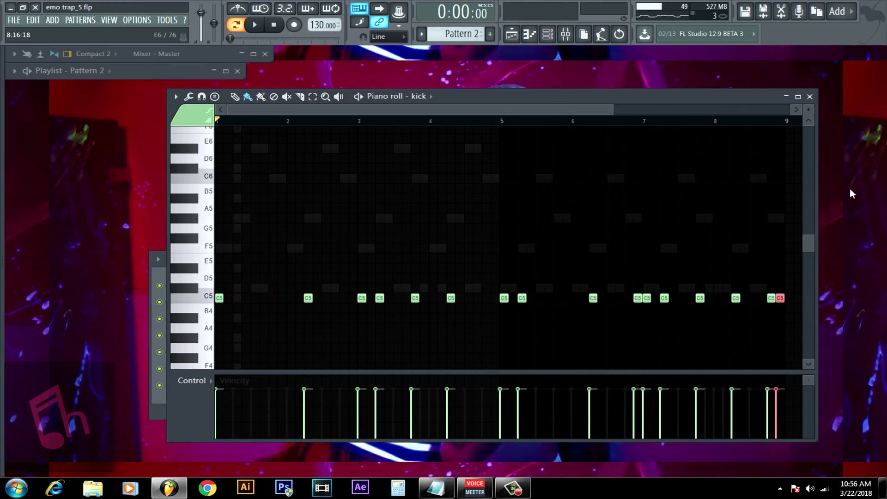
{"action": "left_click", "coordinate": [812, 99]}
{"action": "right_click", "coordinate": [261, 335]}
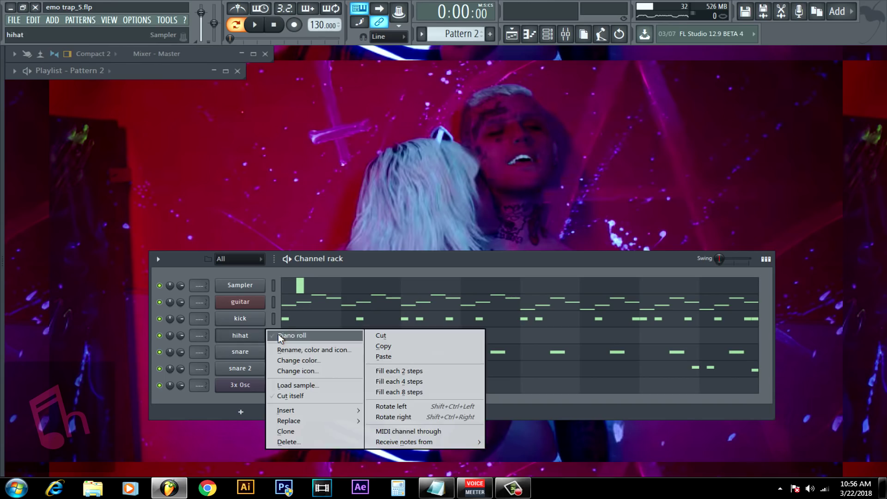
{"action": "left_click", "coordinate": [280, 336]}
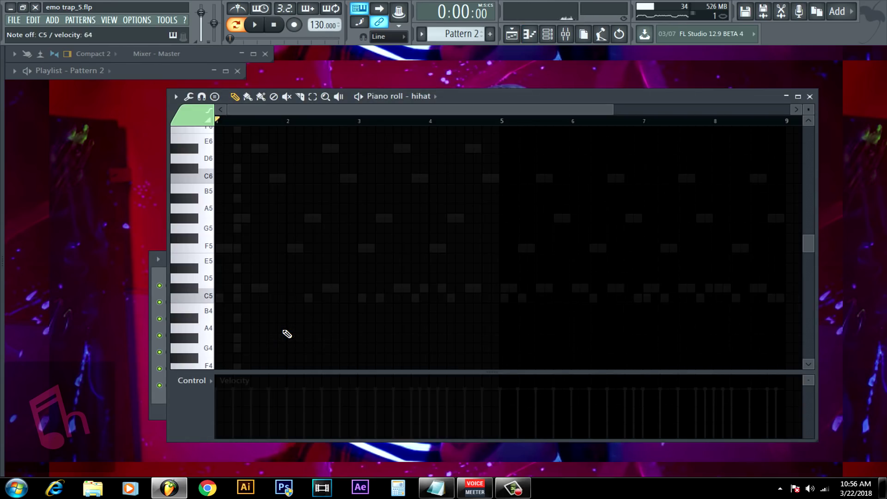
{"action": "left_click", "coordinate": [812, 104]}
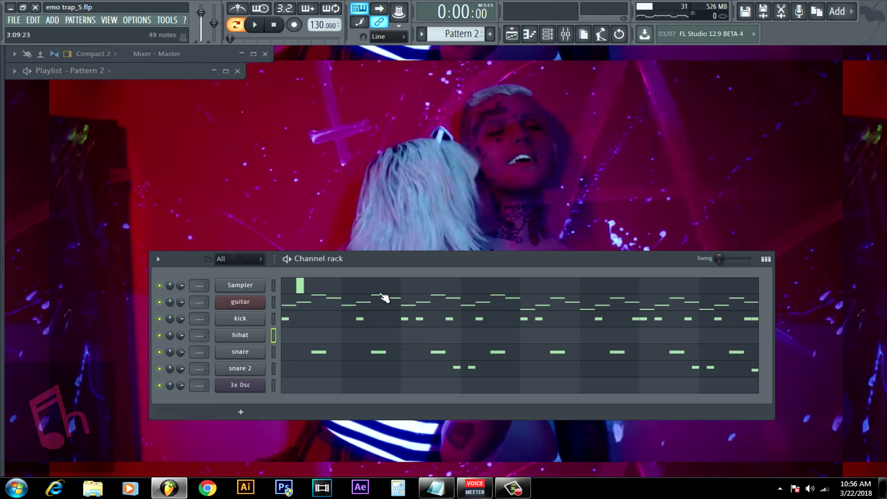
Step: Fill the hihat channel with a note every 2 steps
{"action": "right_click", "coordinate": [258, 342]}
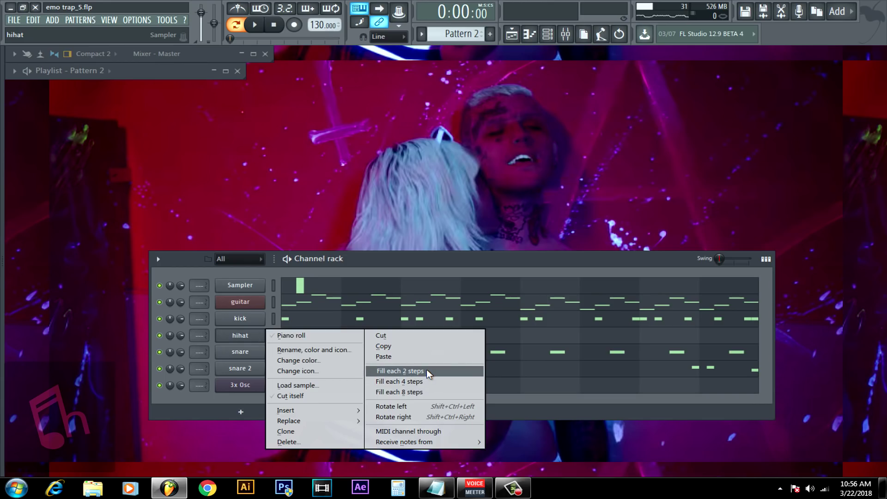
{"action": "left_click", "coordinate": [426, 369]}
Step: Open the hihat channel's piano roll and delete every note except the first four in bar 1
{"action": "right_click", "coordinate": [255, 336]}
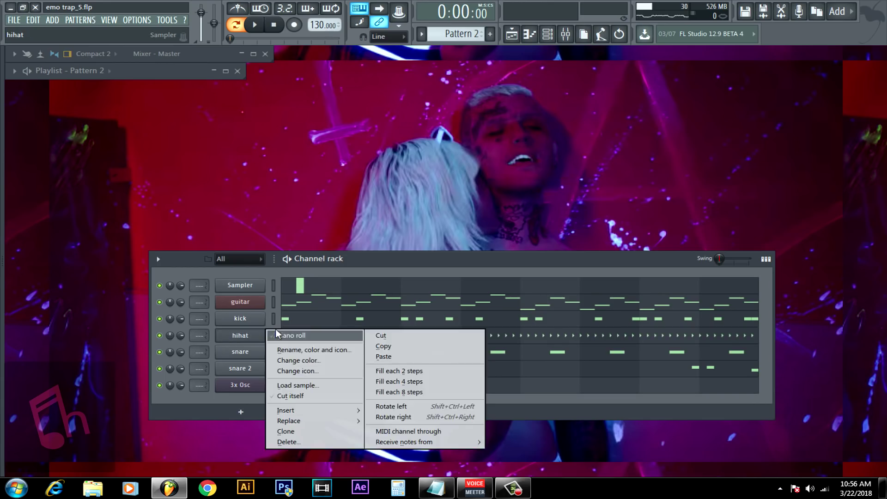
{"action": "left_click", "coordinate": [282, 335]}
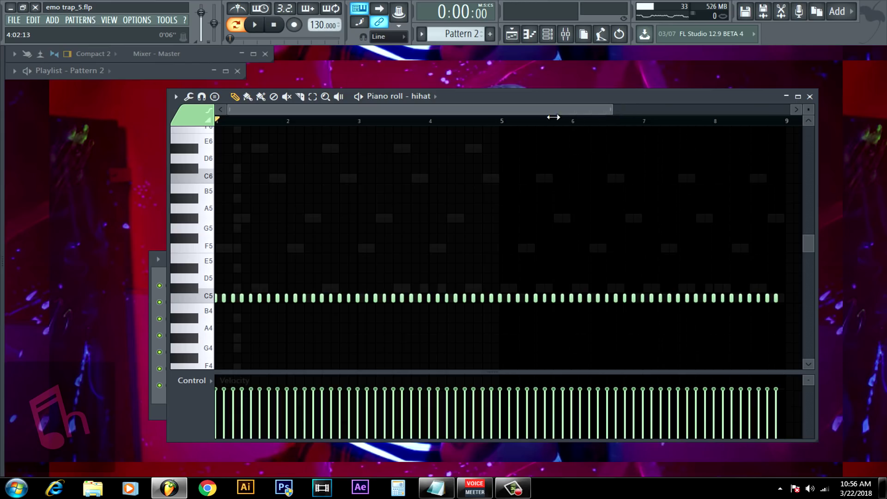
{"action": "left_click_drag", "start_coordinate": [613, 110], "coordinate": [475, 147]}
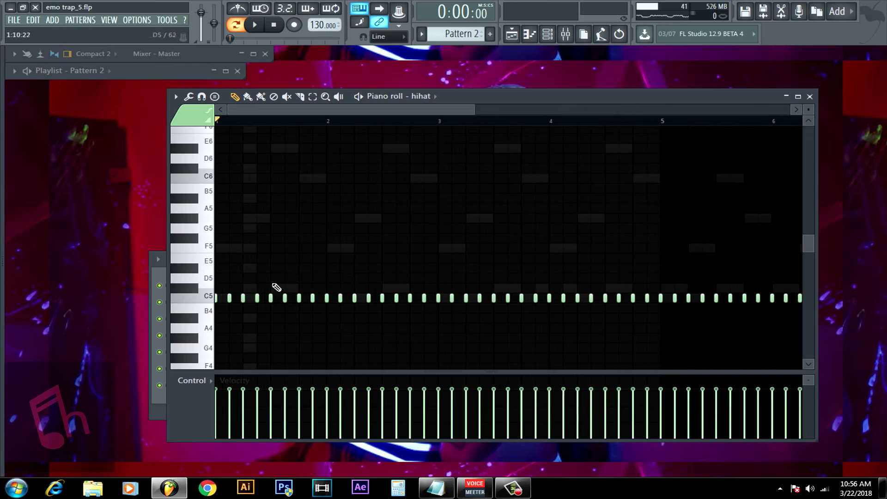
{"action": "left_click_drag", "start_coordinate": [255, 289], "coordinate": [821, 309]}
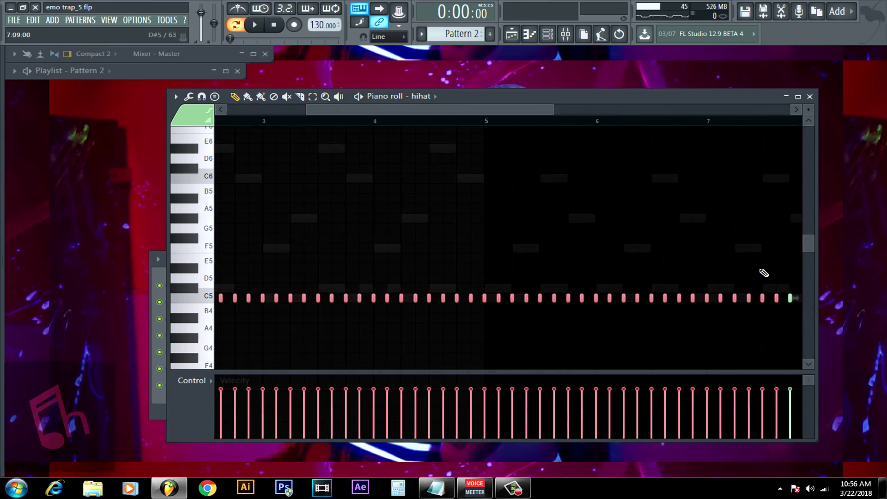
{"action": "left_click_drag", "start_coordinate": [560, 120], "coordinate": [647, 107]}
{"action": "left_click_drag", "start_coordinate": [729, 321], "coordinate": [257, 268]}
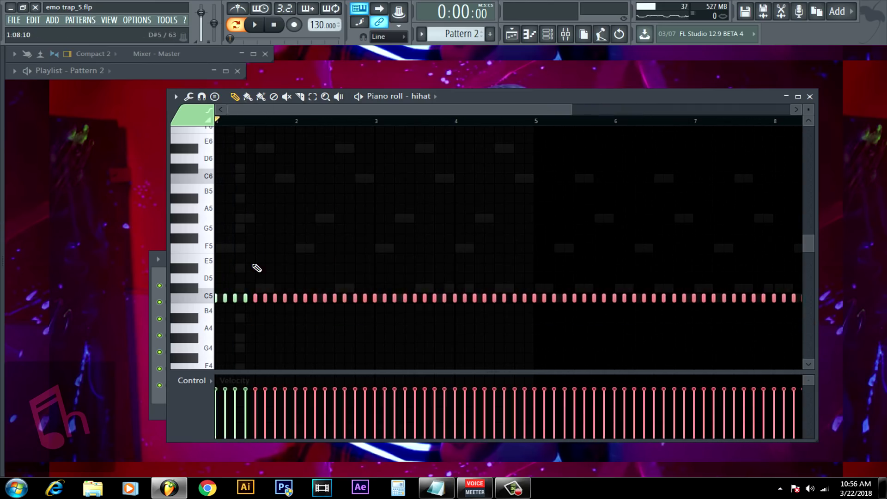
{"action": "key", "text": "Delete"}
{"action": "scroll", "coordinate": [257, 268], "scroll_direction": "up", "scroll_amount": 3}
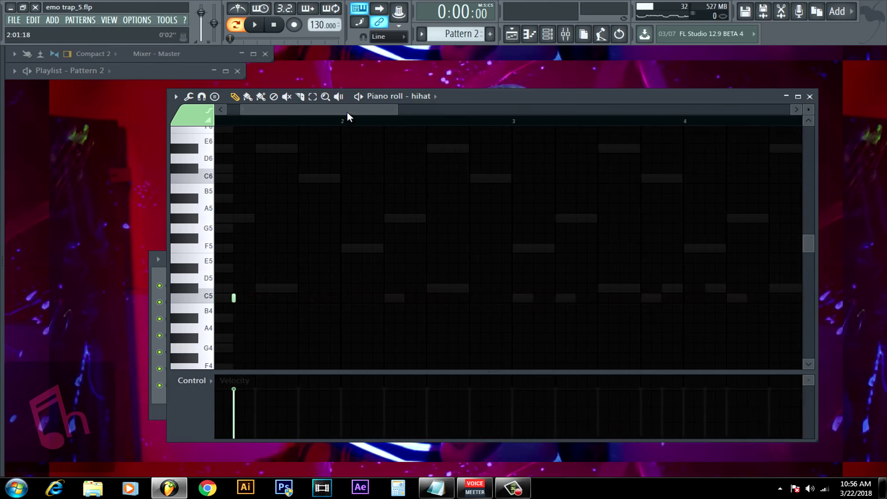
{"action": "left_click_drag", "start_coordinate": [347, 112], "coordinate": [323, 111]}
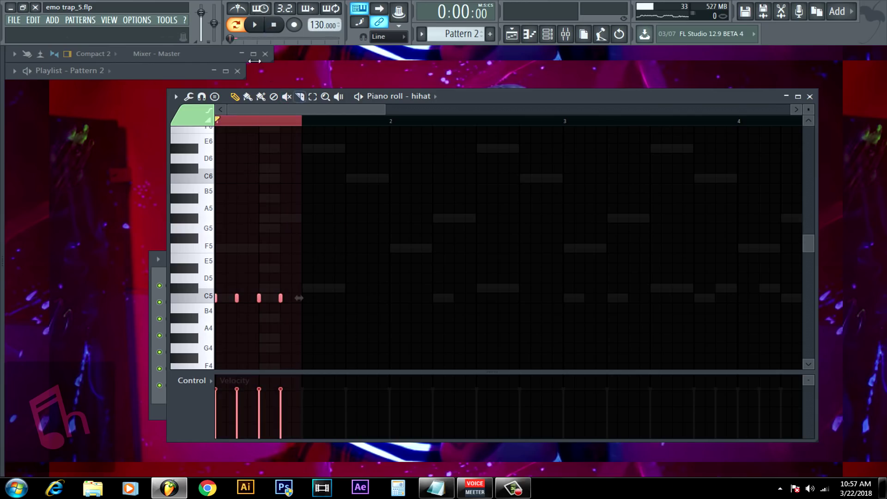
Step: Audition the looped first half of bar 1, give its four hihat notes uneven velocities, and play it again
{"action": "left_click", "coordinate": [258, 32]}
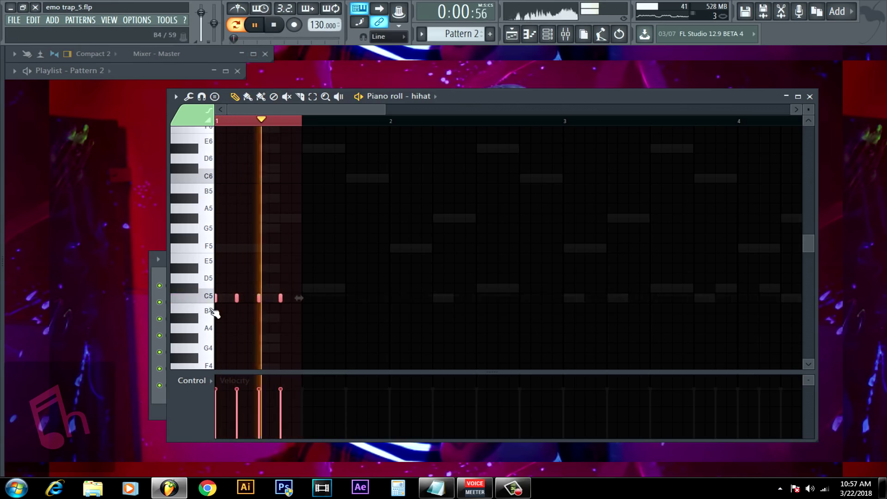
{"action": "left_click", "coordinate": [274, 25]}
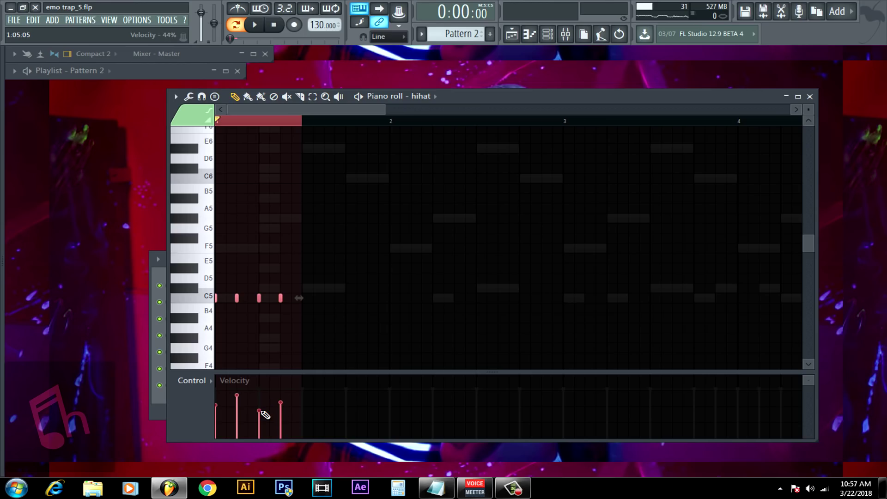
{"action": "left_click", "coordinate": [265, 29]}
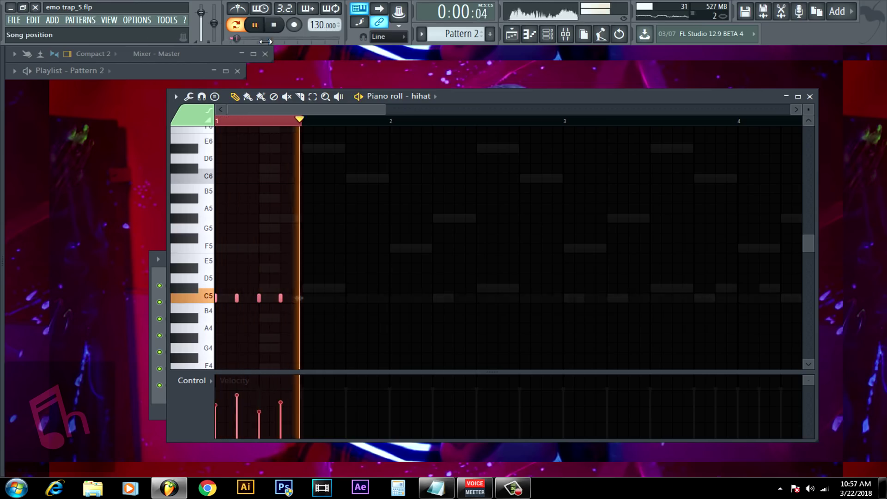
{"action": "key", "text": "space"}
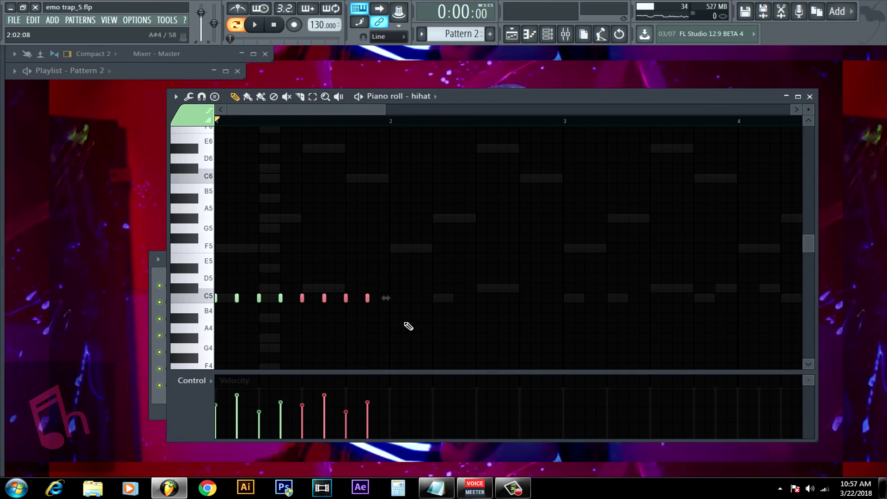
Step: Duplicate the one-bar hihat pattern repeatedly, aligning each copy to the bar start, until it fills bars 1 to 8
{"action": "left_click_drag", "start_coordinate": [409, 318], "coordinate": [74, 226]}
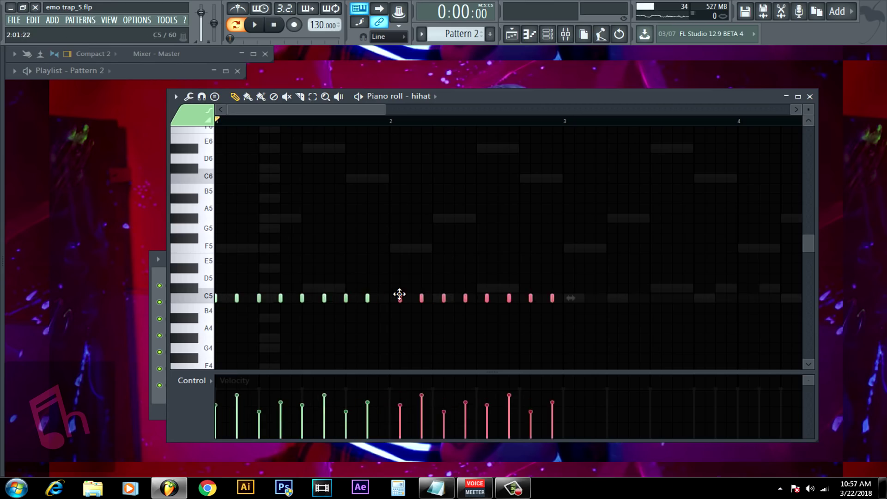
{"action": "left_click_drag", "start_coordinate": [400, 294], "coordinate": [394, 295]}
{"action": "left_click_drag", "start_coordinate": [493, 324], "coordinate": [49, 234]}
{"action": "scroll", "coordinate": [218, 297], "scroll_direction": "down", "scroll_amount": 3}
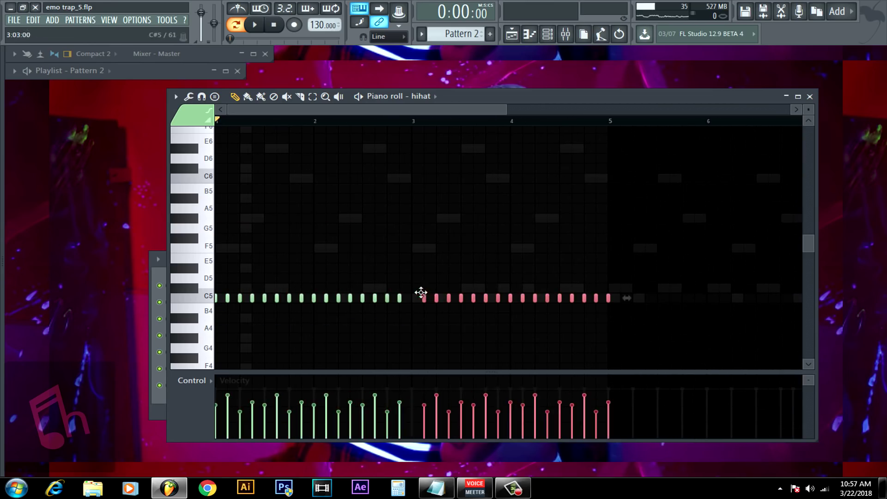
{"action": "left_click_drag", "start_coordinate": [421, 292], "coordinate": [409, 293]}
{"action": "key", "text": "ctrl+a"}
{"action": "left_click_drag", "start_coordinate": [216, 300], "coordinate": [495, 281]}
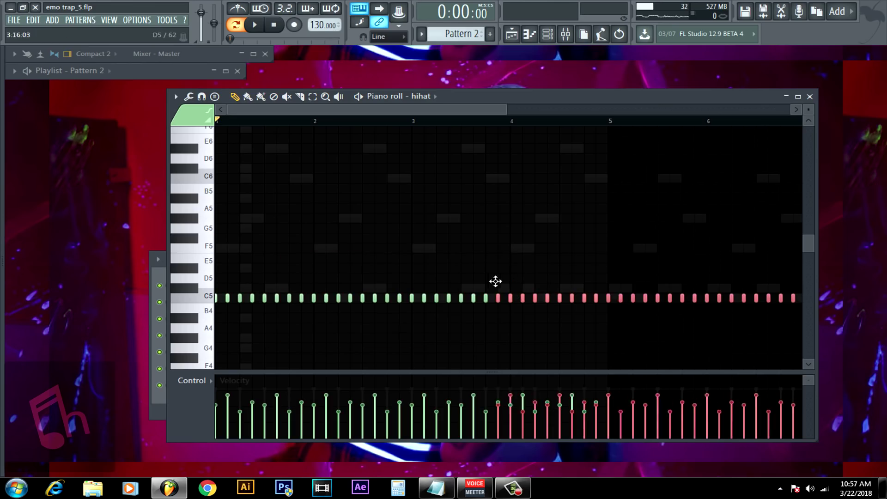
{"action": "scroll", "coordinate": [278, 141], "scroll_direction": "up", "scroll_amount": 2}
Step: Switch to the Paint tool, deselect the copied hihat notes and play the pattern from bar 1
{"action": "left_click", "coordinate": [235, 96]}
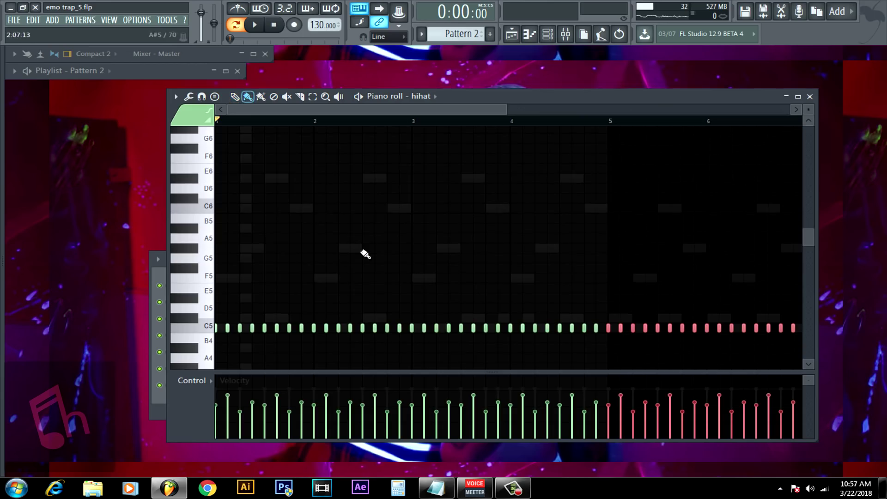
{"action": "scroll", "coordinate": [365, 252], "scroll_direction": "up", "scroll_amount": 4}
{"action": "left_click_drag", "start_coordinate": [348, 110], "coordinate": [327, 110]}
{"action": "left_click_drag", "start_coordinate": [325, 162], "coordinate": [411, 108]}
{"action": "scroll", "coordinate": [400, 129], "scroll_direction": "up", "scroll_amount": 1}
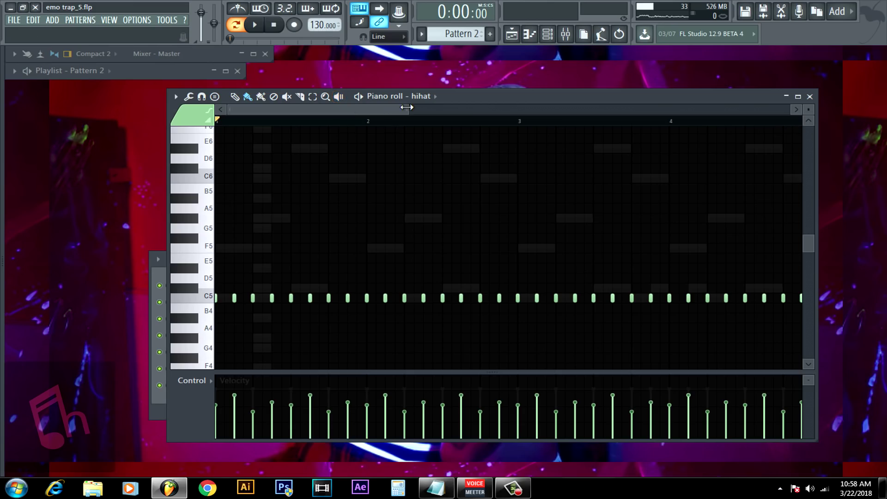
{"action": "left_click_drag", "start_coordinate": [407, 107], "coordinate": [445, 107]}
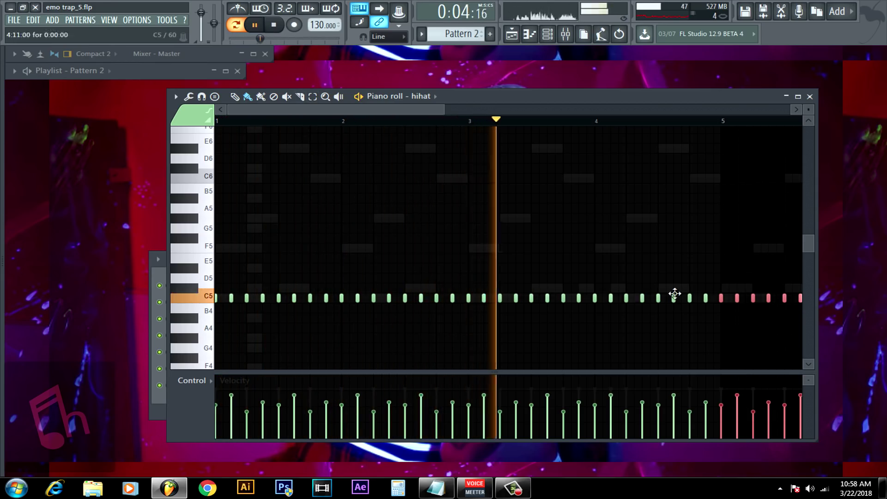
{"action": "right_click", "coordinate": [643, 227]}
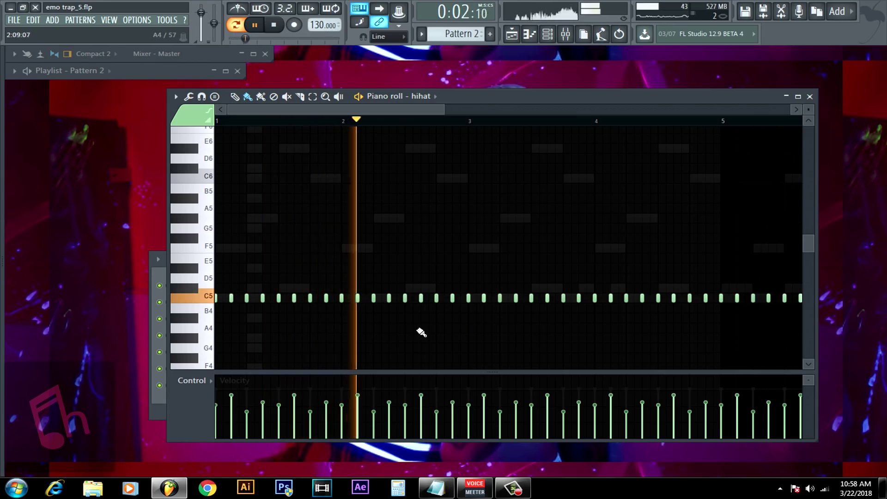
Step: Paint an extra C5 hihat on the second sixteenth of beat 3 in bars 1, 2 and 3 during playback
{"action": "left_click", "coordinate": [413, 298]}
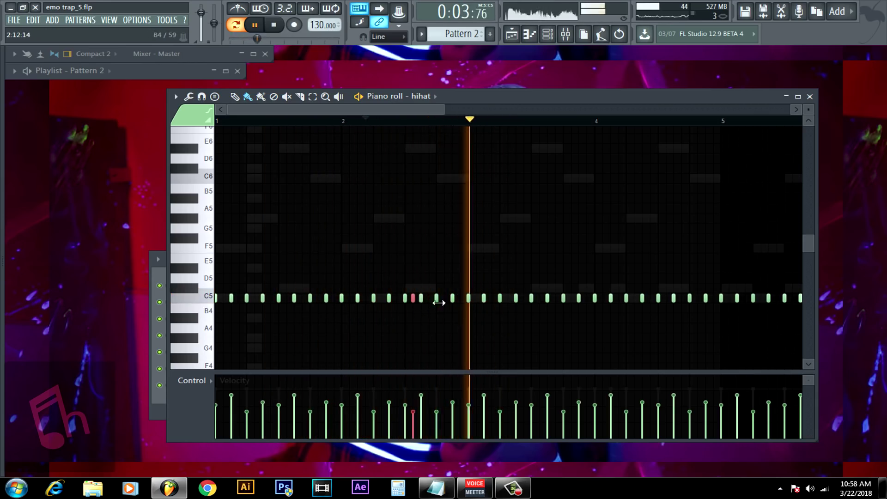
{"action": "right_click", "coordinate": [414, 298]}
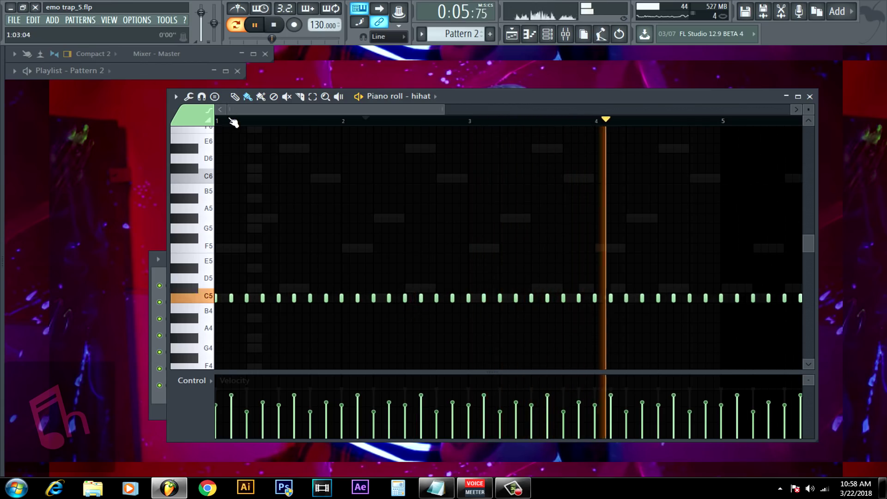
{"action": "left_click", "coordinate": [286, 297]}
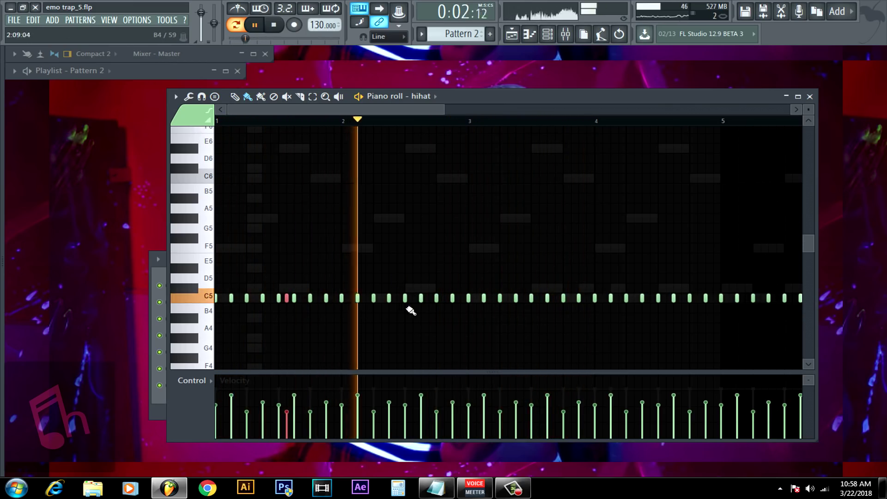
{"action": "left_click", "coordinate": [413, 299]}
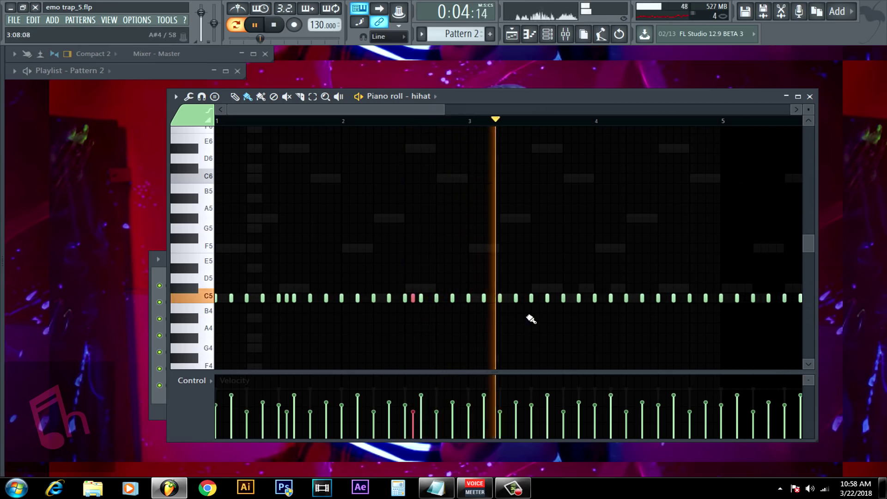
{"action": "left_click", "coordinate": [555, 299]}
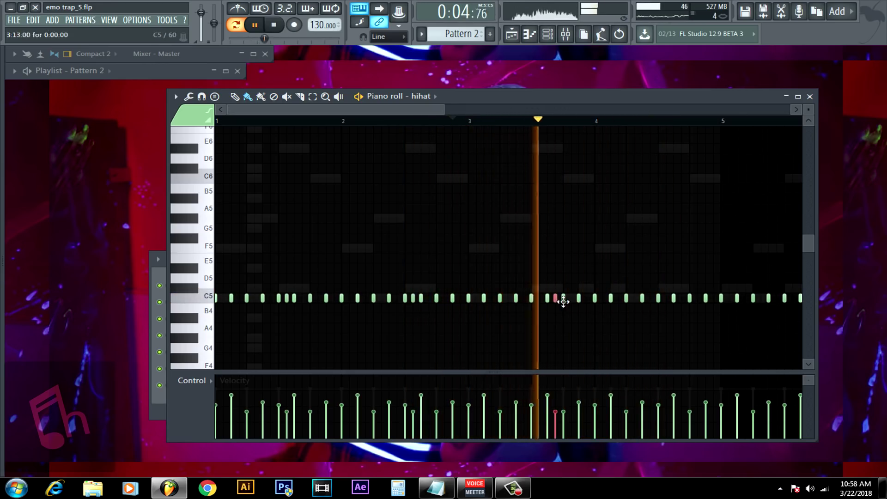
{"action": "left_click_drag", "start_coordinate": [564, 302], "coordinate": [547, 301]}
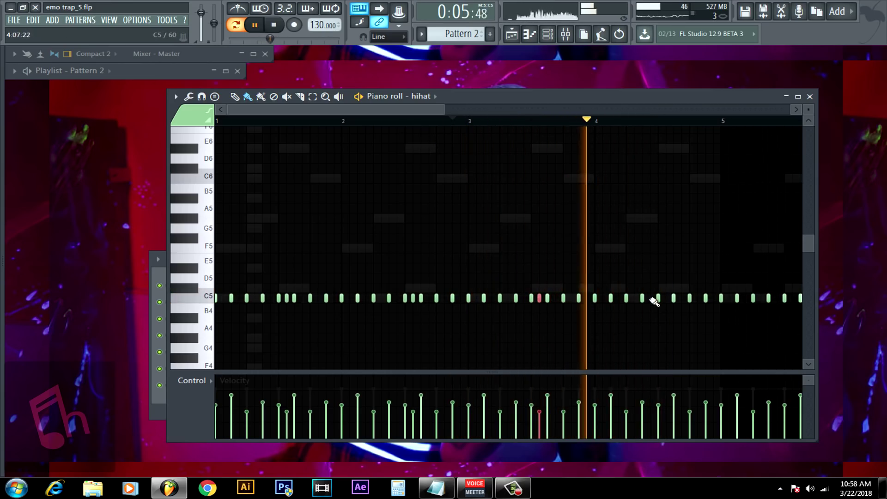
Step: Paint extra C5 hihats on the last sixteenth of beats 3 and 4 in bar 4 and second sixteenth of beats 1 and 2 in bar 3
{"action": "left_click", "coordinate": [682, 298]}
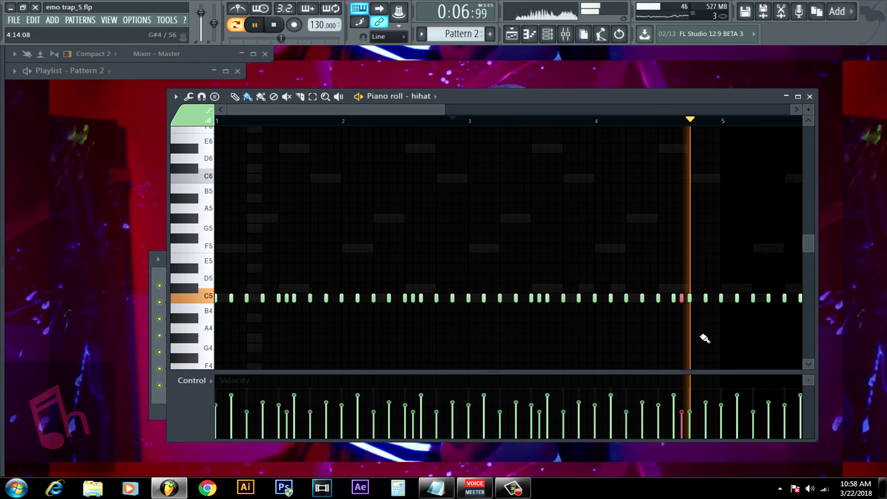
{"action": "left_click", "coordinate": [713, 307]}
{"action": "right_click", "coordinate": [714, 306]}
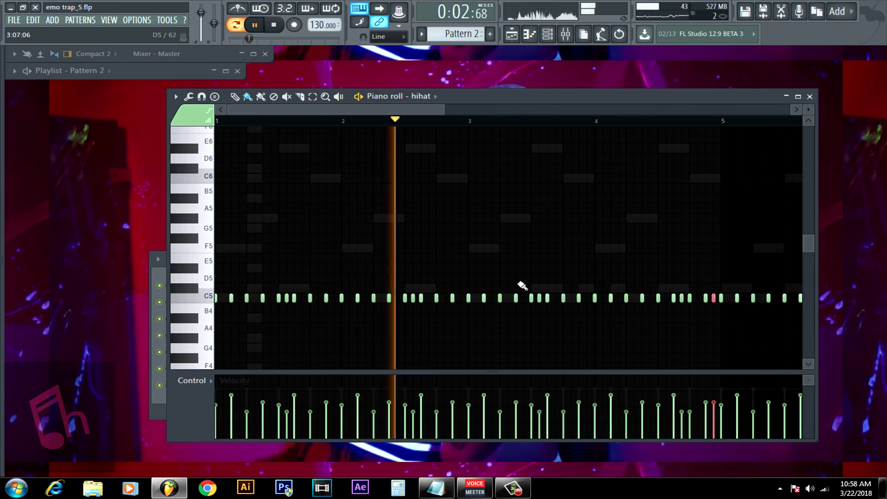
{"action": "left_click", "coordinate": [476, 298]}
{"action": "left_click", "coordinate": [508, 298]}
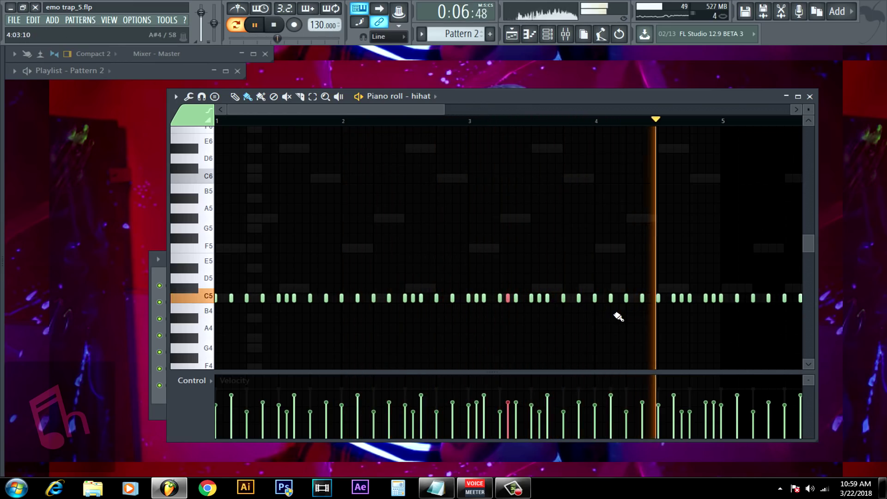
Step: Replace bar 4's extra hihat late in beat 3 with one on that beat's second sixteenth, and add one on beat 4's second sixteenth
{"action": "right_click", "coordinate": [681, 298]}
{"action": "left_click", "coordinate": [667, 298]}
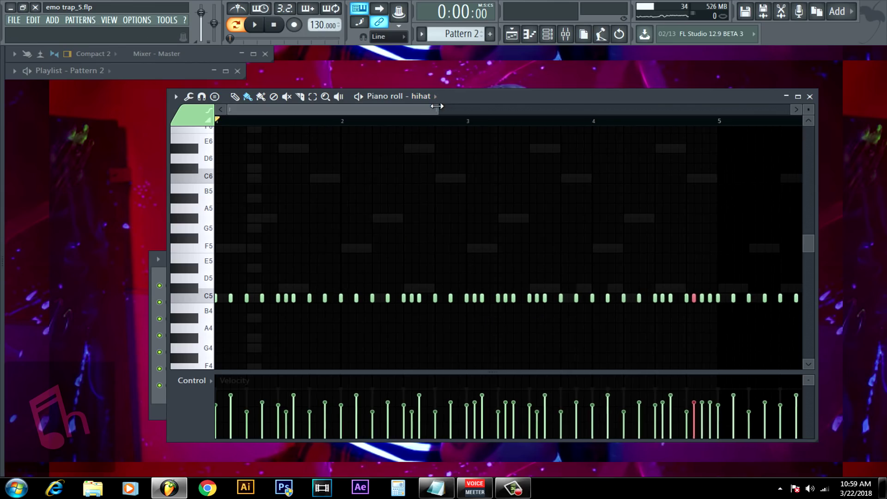
Step: Play the pattern and delete the C5 hihat on the second half of beat 4 in bars 1 and 3
{"action": "left_click_drag", "start_coordinate": [449, 107], "coordinate": [439, 109]}
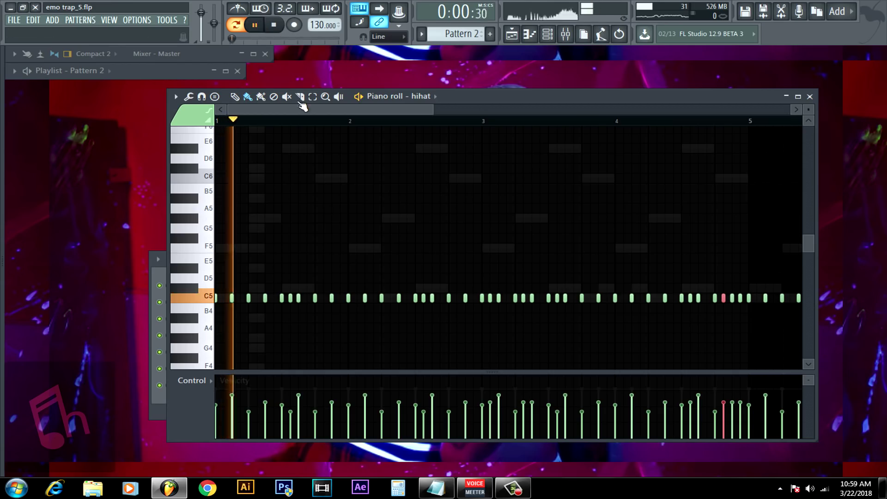
{"action": "right_click", "coordinate": [332, 298]}
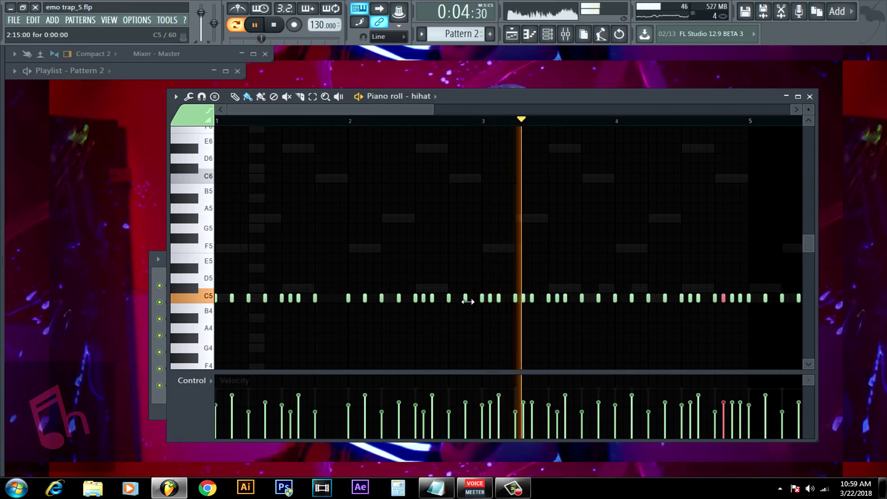
{"action": "right_click", "coordinate": [598, 298]}
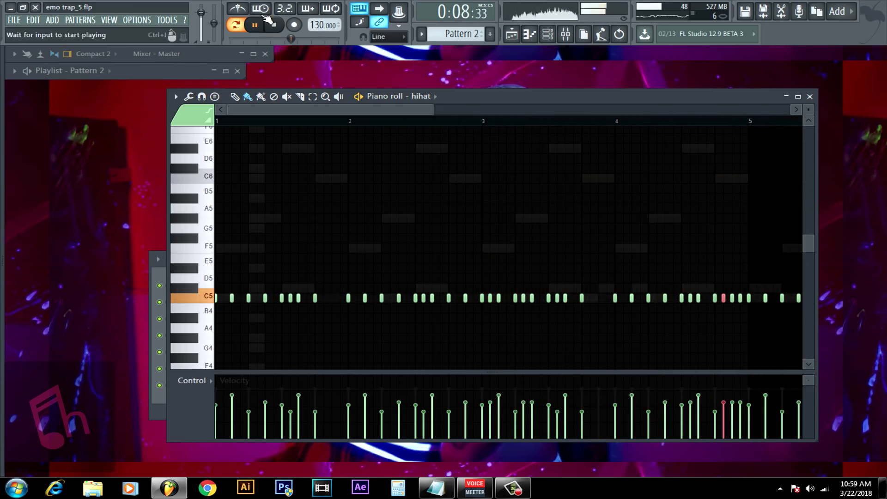
Step: Select the four hihats on beat 4 of bar 4, vary their velocities, and replay from around bar 4
{"action": "left_click_drag", "start_coordinate": [432, 111], "coordinate": [498, 113]}
{"action": "scroll", "coordinate": [626, 380], "scroll_direction": "up", "scroll_amount": 2}
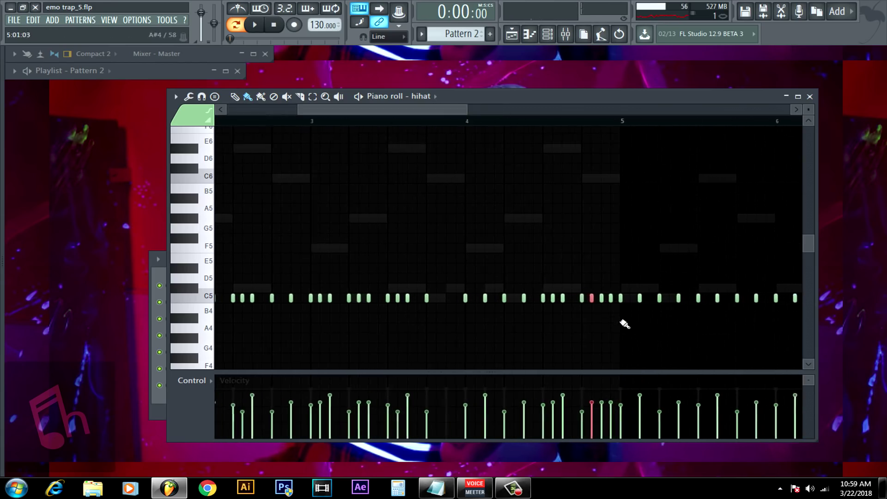
{"action": "left_click_drag", "start_coordinate": [616, 322], "coordinate": [581, 279]}
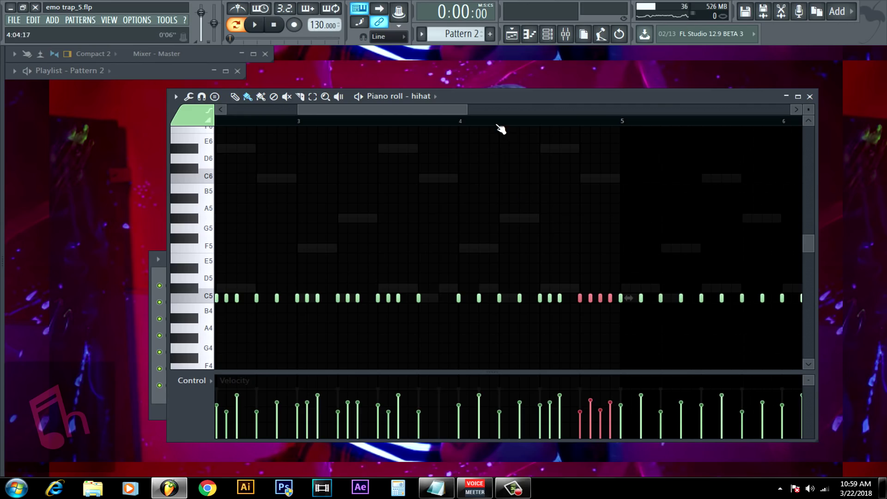
{"action": "key", "text": "space"}
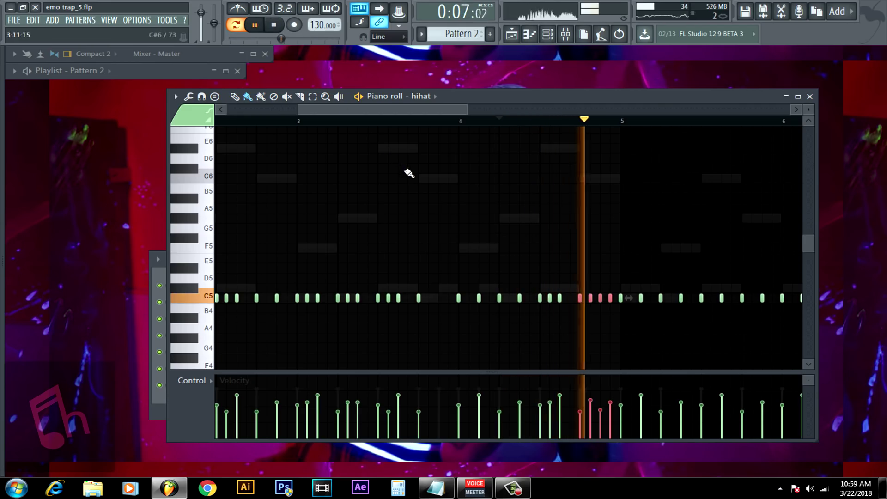
{"action": "key", "text": "space"}
{"action": "scroll", "coordinate": [594, 259], "scroll_direction": "down", "scroll_amount": 3}
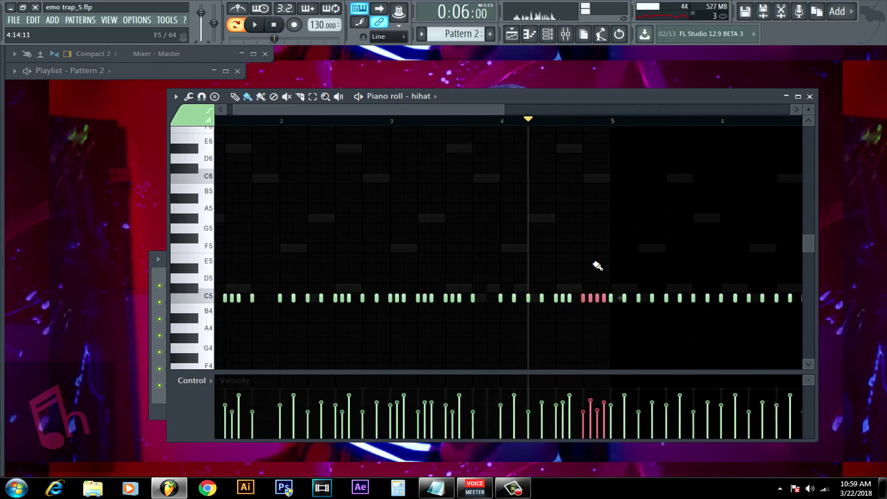
Step: Replace the plain hihats in bars 5 to 8 with a duplicate of the edited hihats from bars 1 to 4
{"action": "left_click_drag", "start_coordinate": [591, 263], "coordinate": [753, 341]}
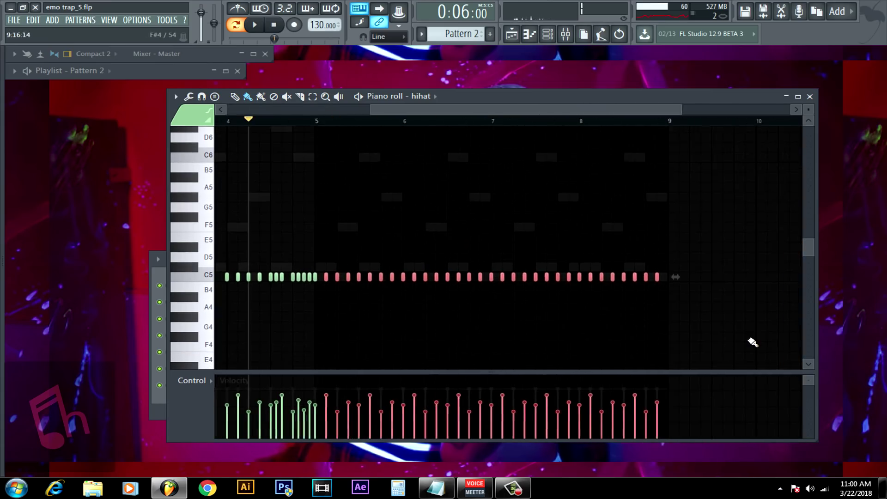
{"action": "key", "text": "Delete"}
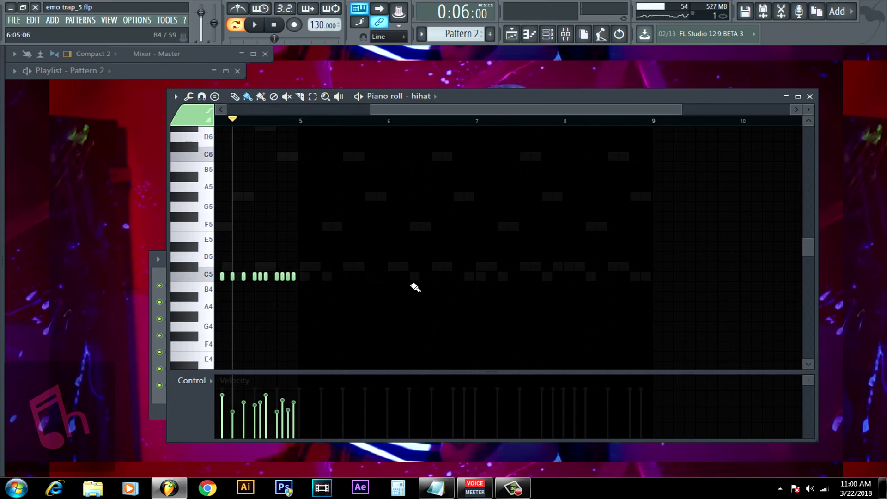
{"action": "left_click_drag", "start_coordinate": [252, 286], "coordinate": [27, 226]}
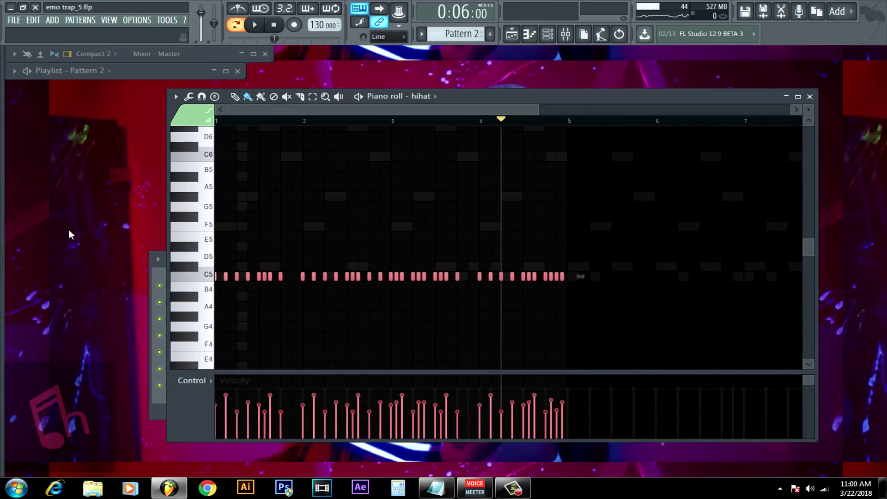
{"action": "left_click_drag", "start_coordinate": [217, 274], "coordinate": [578, 274]}
{"action": "scroll", "coordinate": [578, 274], "scroll_direction": "down", "scroll_amount": 2}
{"action": "left_click", "coordinate": [475, 192], "text": "ctrl"}
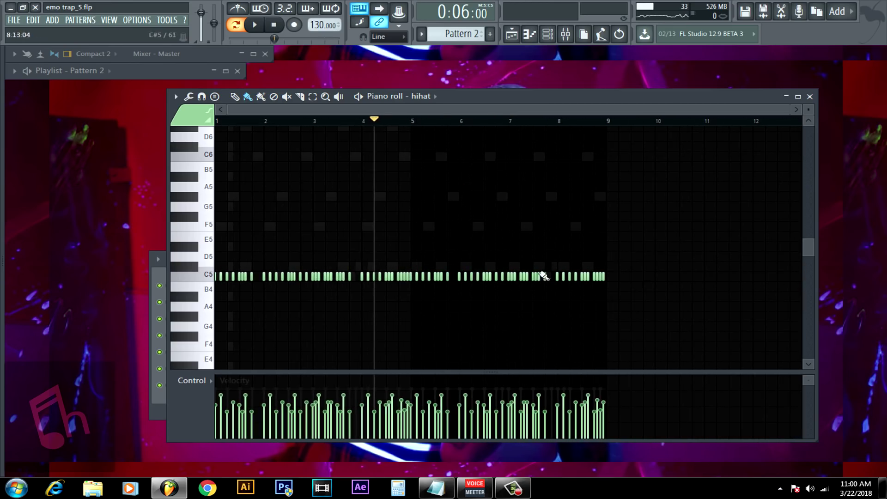
Step: During playback, add a C5 hihat on the last sixteenth of bar 4's beat 1 and delete the last three hihats of its beat 4 roll
{"action": "left_click_drag", "start_coordinate": [375, 121], "coordinate": [36, 120]}
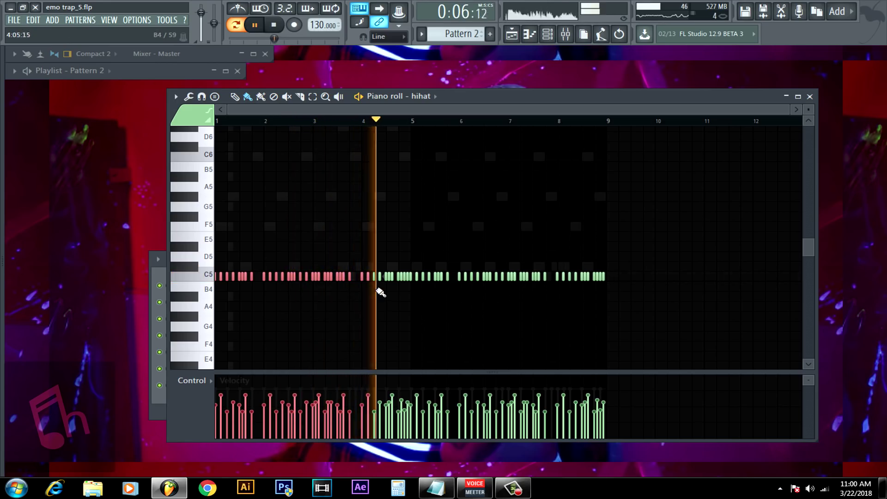
{"action": "left_click", "coordinate": [337, 121]}
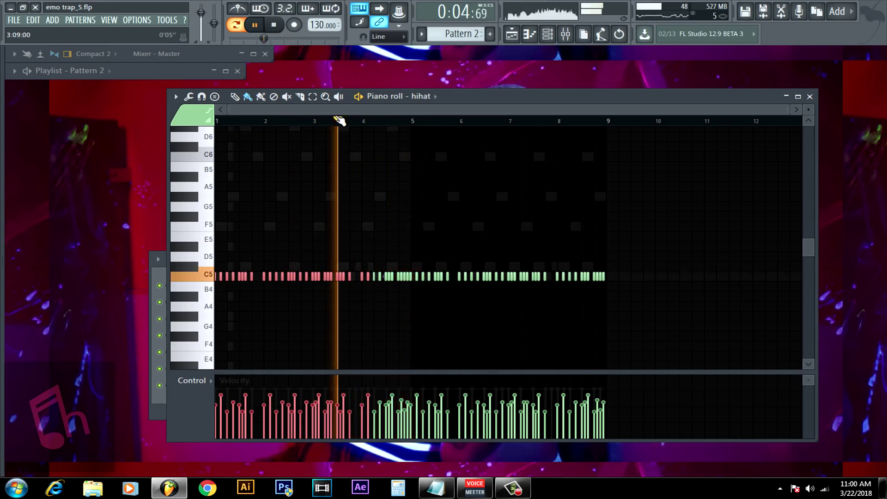
{"action": "scroll", "coordinate": [378, 290], "scroll_direction": "up", "scroll_amount": 3}
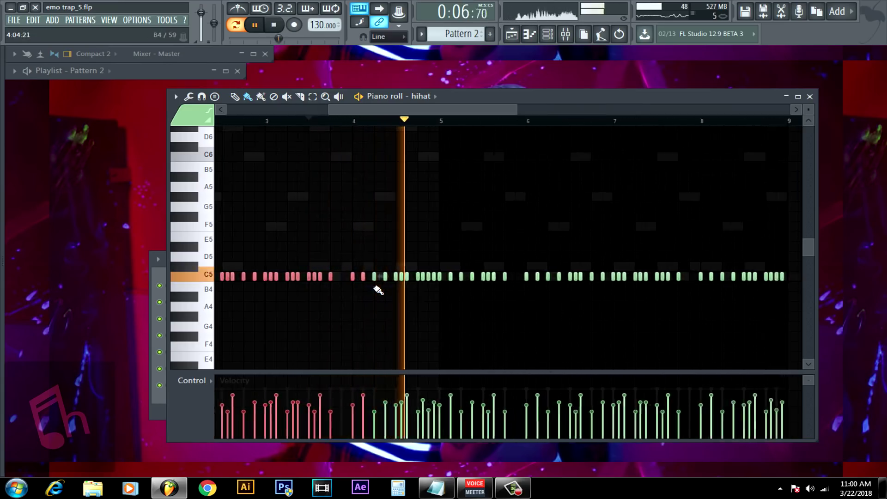
{"action": "left_click", "coordinate": [283, 122]}
{"action": "scroll", "coordinate": [321, 154], "scroll_direction": "up", "scroll_amount": 2}
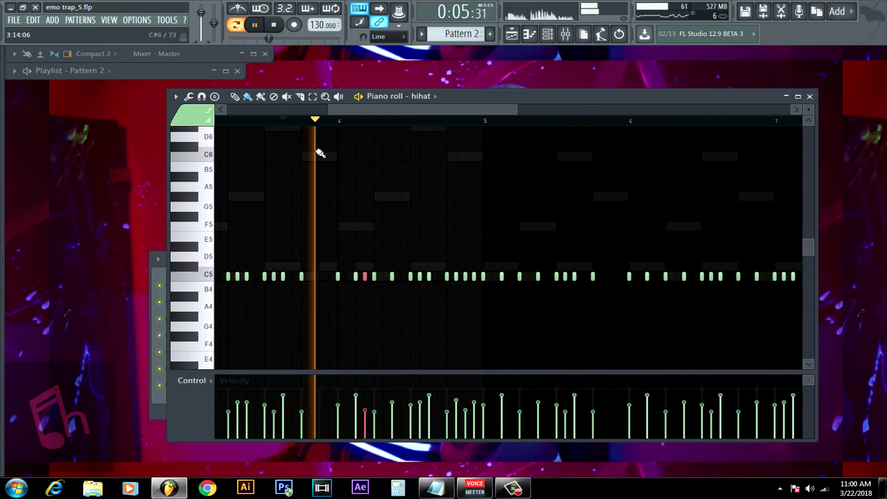
{"action": "right_click", "coordinate": [456, 276]}
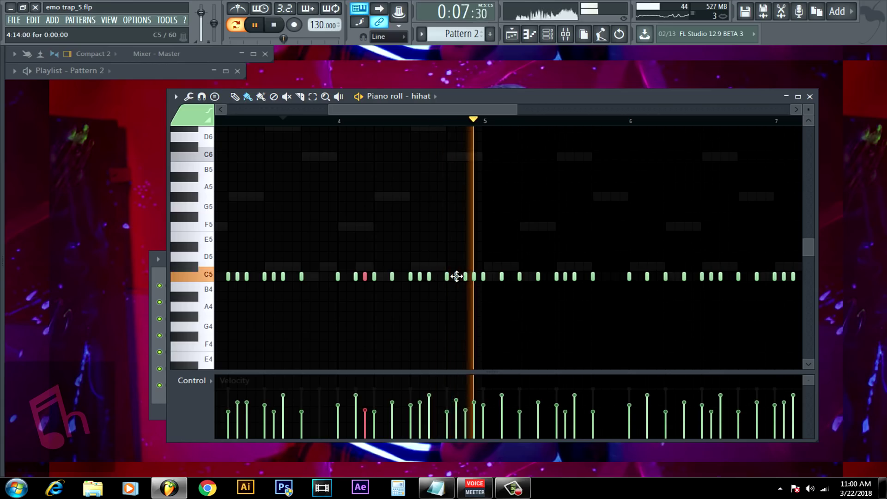
{"action": "right_click", "coordinate": [465, 276]}
{"action": "right_click", "coordinate": [474, 276]}
{"action": "left_click", "coordinate": [337, 122]}
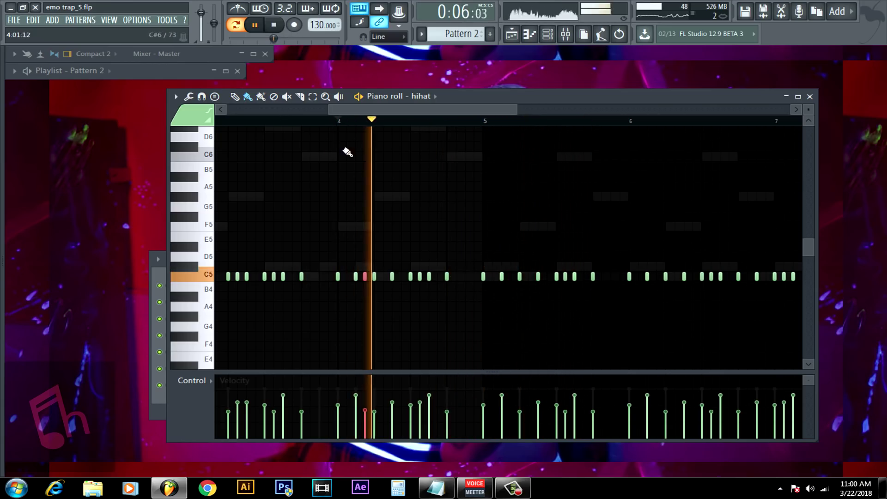
Step: Add an extra C5 hihat on the last sixteenth of beat 2 in bar 8, then stop playback
{"action": "scroll", "coordinate": [514, 258], "scroll_direction": "down", "scroll_amount": 5}
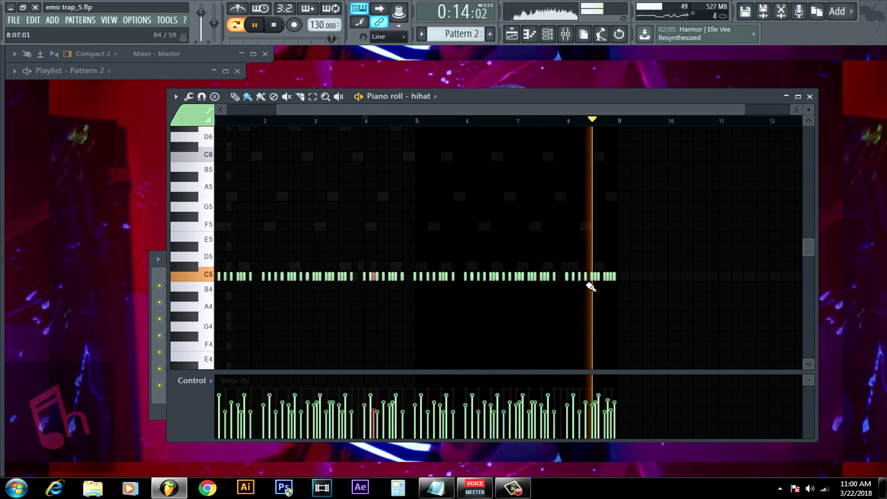
{"action": "scroll", "coordinate": [575, 280], "scroll_direction": "up", "scroll_amount": 4}
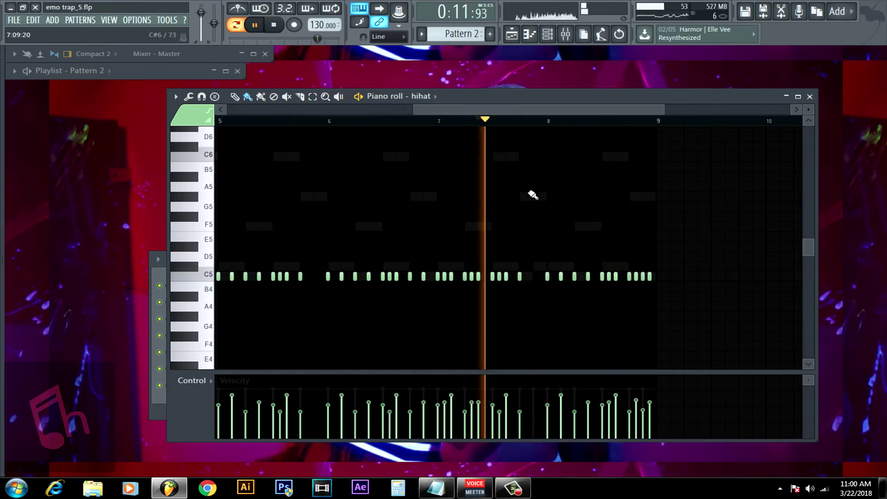
{"action": "scroll", "coordinate": [570, 277], "scroll_direction": "up", "scroll_amount": 2}
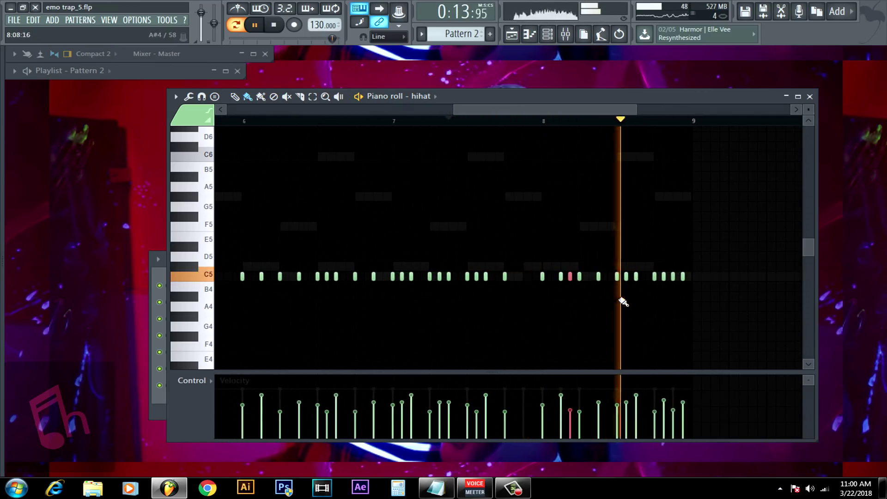
{"action": "scroll", "coordinate": [445, 218], "scroll_direction": "down", "scroll_amount": 2}
{"action": "scroll", "coordinate": [444, 218], "scroll_direction": "down", "scroll_amount": 2}
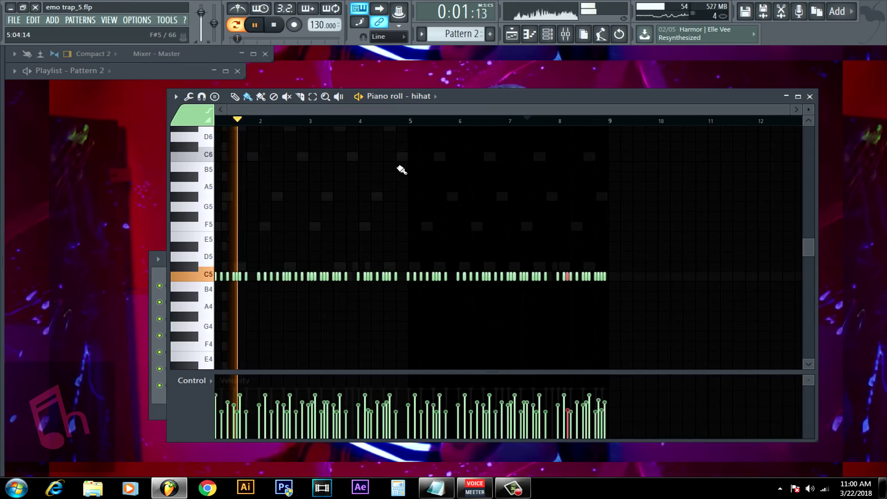
{"action": "left_click", "coordinate": [274, 24]}
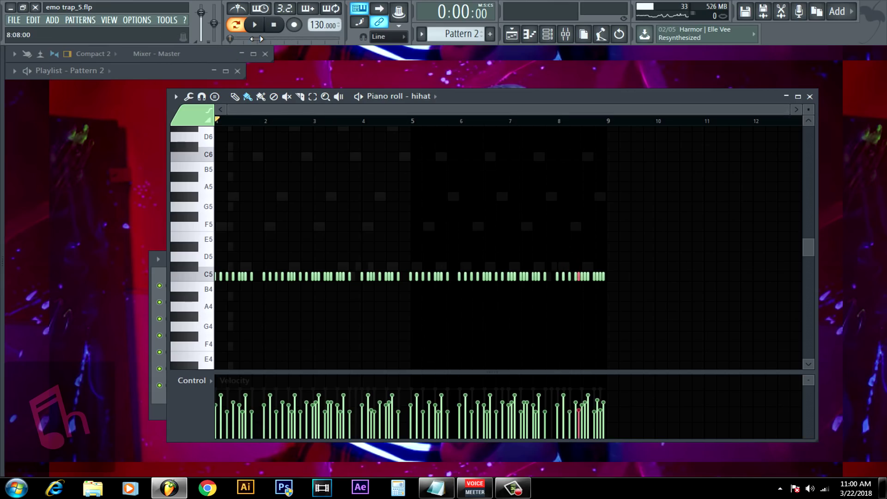
Step: Transpose all hihats by semitones during playback, trying pitches above C5 and settling on A#4, then stop playback
{"action": "key", "text": "shift+Up"}
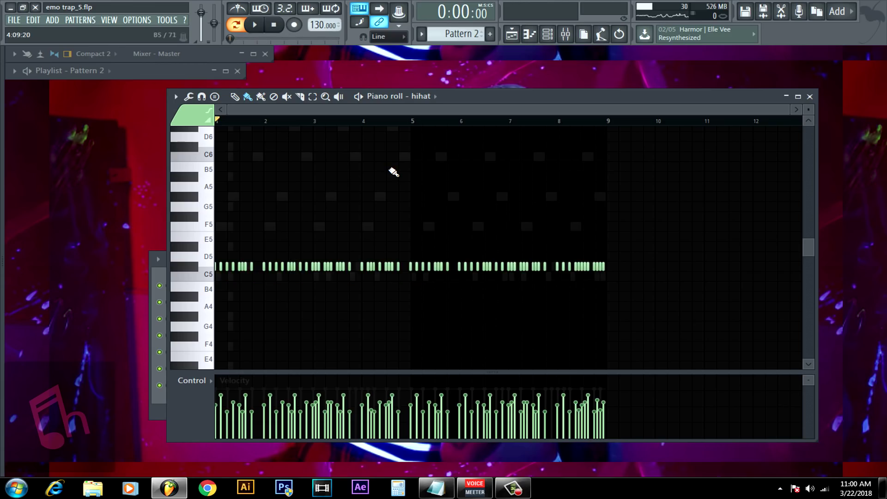
{"action": "left_click", "coordinate": [263, 22]}
{"action": "key", "text": "shift+Up"}
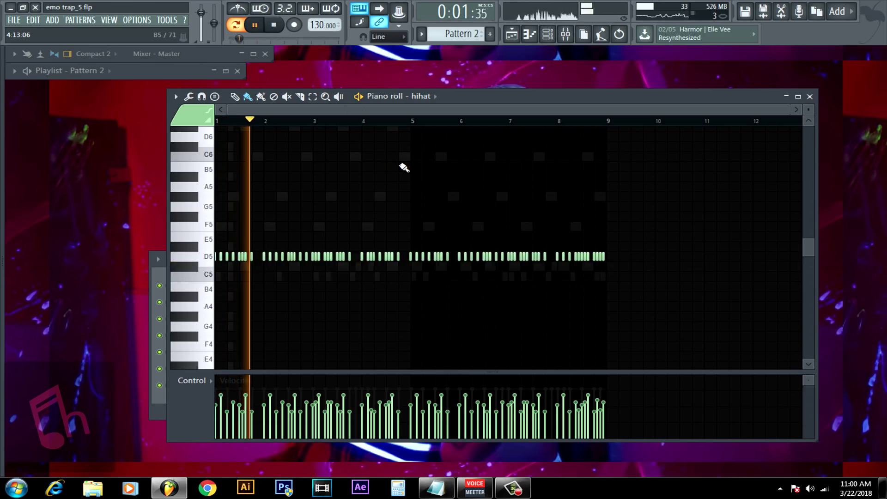
{"action": "key", "text": "shift+Up"}
{"action": "key", "text": "shift+Down"}
{"action": "key", "text": "shift+Down"}
{"action": "key", "text": "shift+Down"}
{"action": "key", "text": "shift+Down"}
{"action": "key", "text": "shift+Down"}
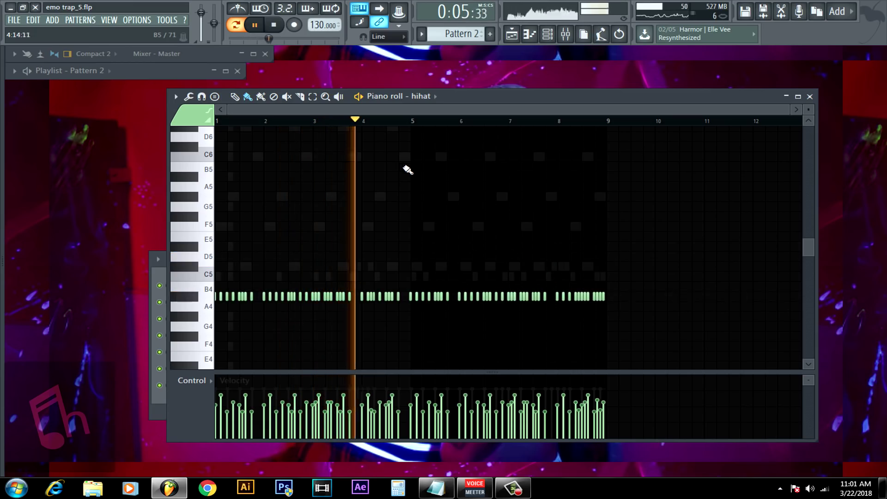
{"action": "left_click", "coordinate": [273, 25]}
Step: Replay the pattern, lower all hihats to G#4, and stop playback with the piano roll closed
{"action": "scroll", "coordinate": [248, 143], "scroll_direction": "up", "scroll_amount": 10}
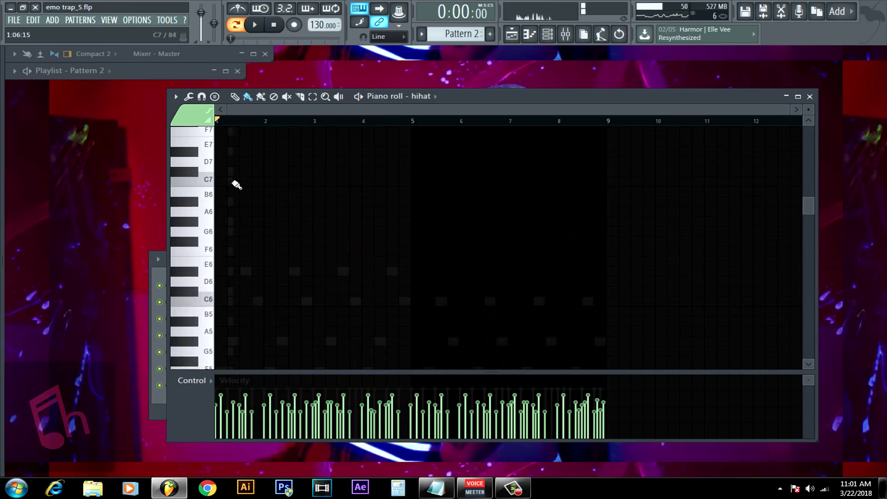
{"action": "scroll", "coordinate": [234, 208], "scroll_direction": "down", "scroll_amount": 9}
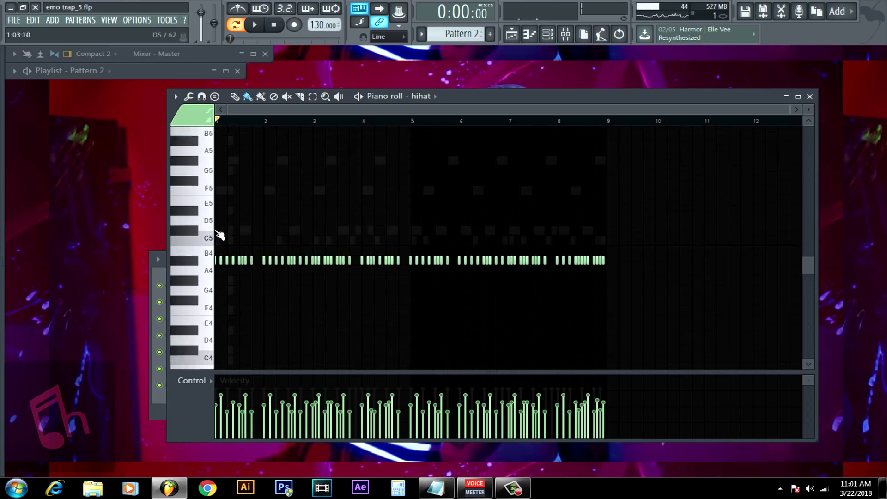
{"action": "left_click_drag", "start_coordinate": [417, 110], "coordinate": [733, 102]}
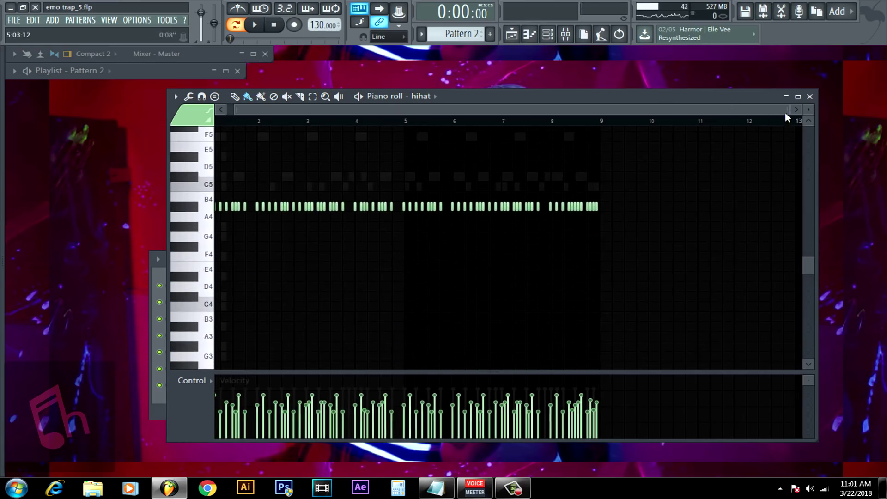
{"action": "left_click_drag", "start_coordinate": [786, 110], "coordinate": [757, 109]}
{"action": "left_click_drag", "start_coordinate": [647, 109], "coordinate": [495, 106]}
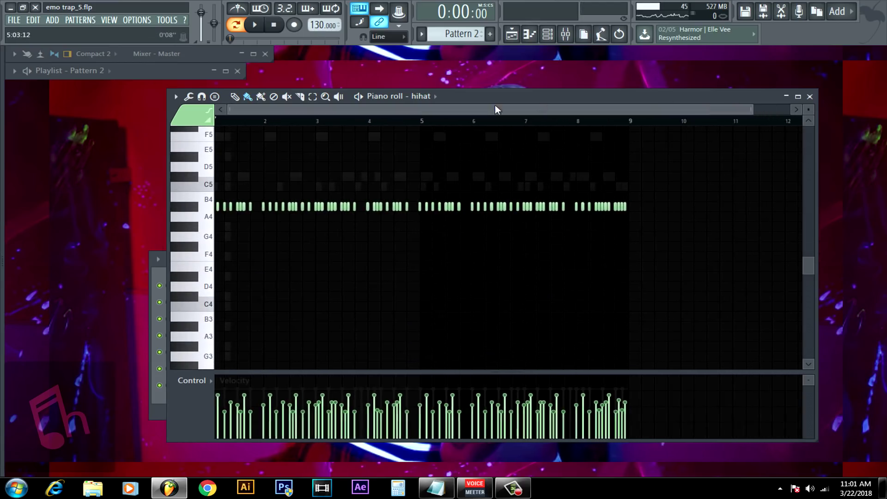
{"action": "left_click", "coordinate": [255, 25]}
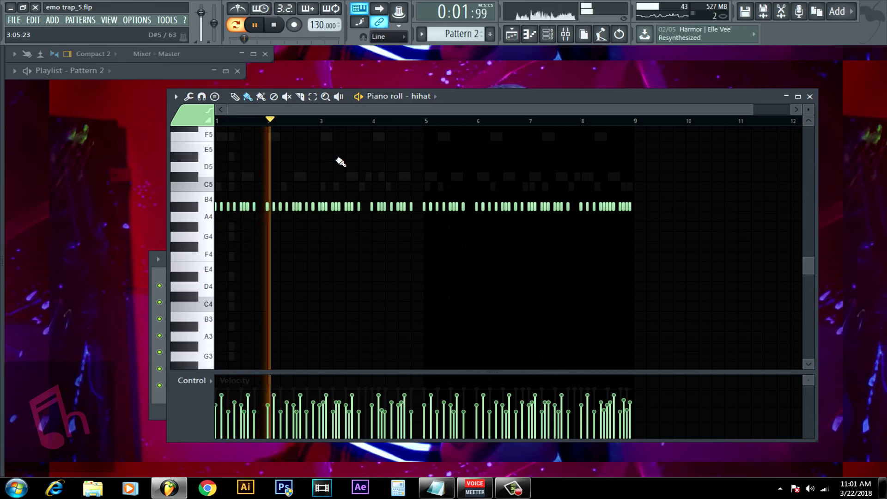
{"action": "key", "text": "shift+Down"}
{"action": "key", "text": "shift+Down"}
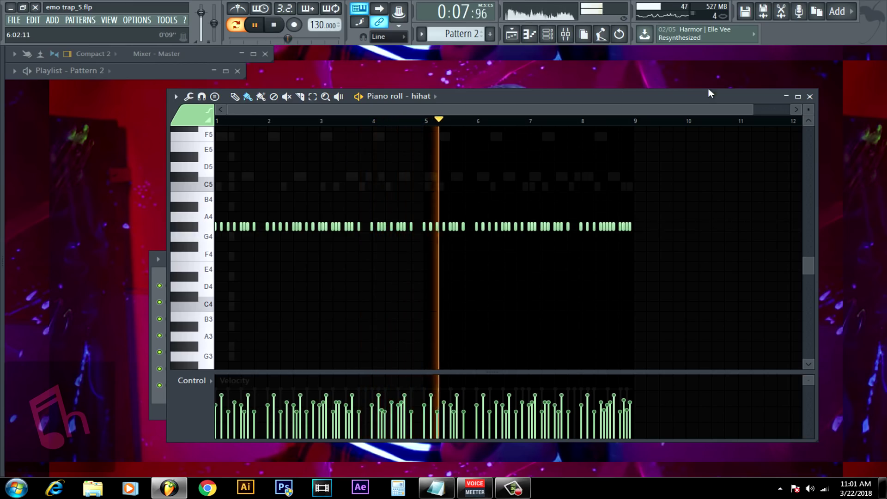
{"action": "key", "text": "F7"}
{"action": "key", "text": "space"}
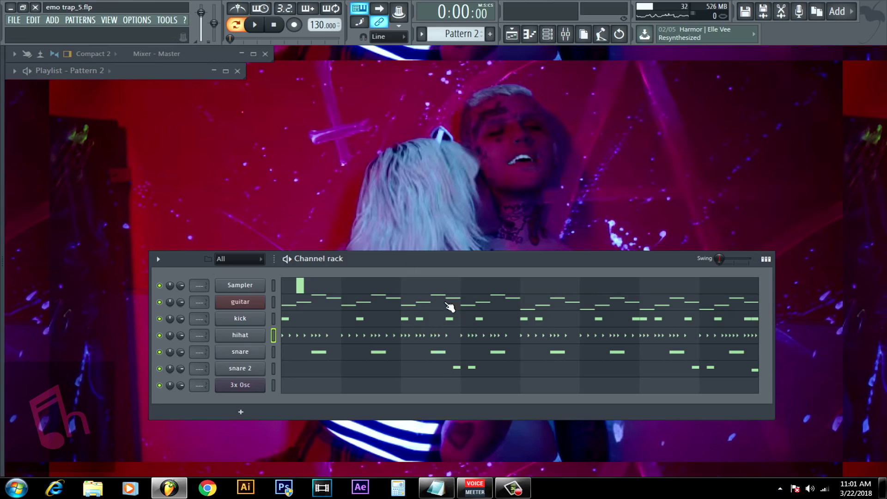
Step: Open the 3x Osc channel, audition it at C5, and set oscillator 1's coarse pitch to 0
{"action": "right_click", "coordinate": [251, 393]}
{"action": "left_click", "coordinate": [253, 389]}
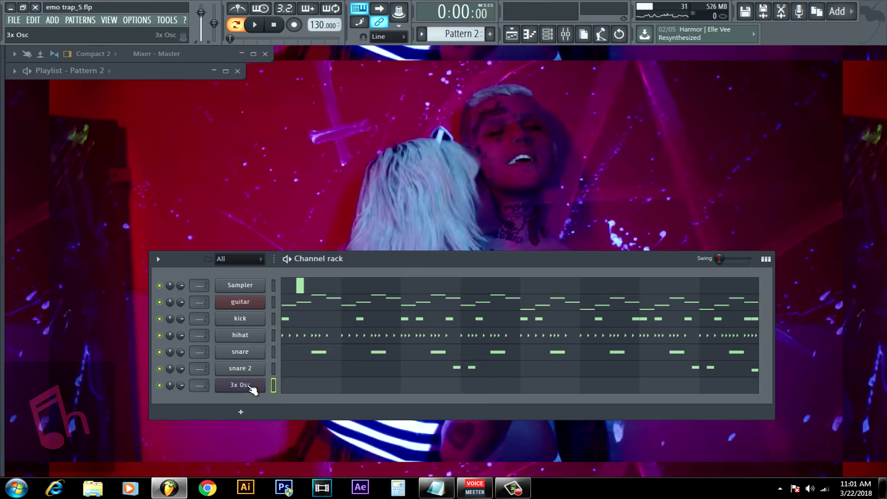
{"action": "left_click", "coordinate": [253, 390]}
{"action": "left_click_drag", "start_coordinate": [265, 181], "coordinate": [520, 184]}
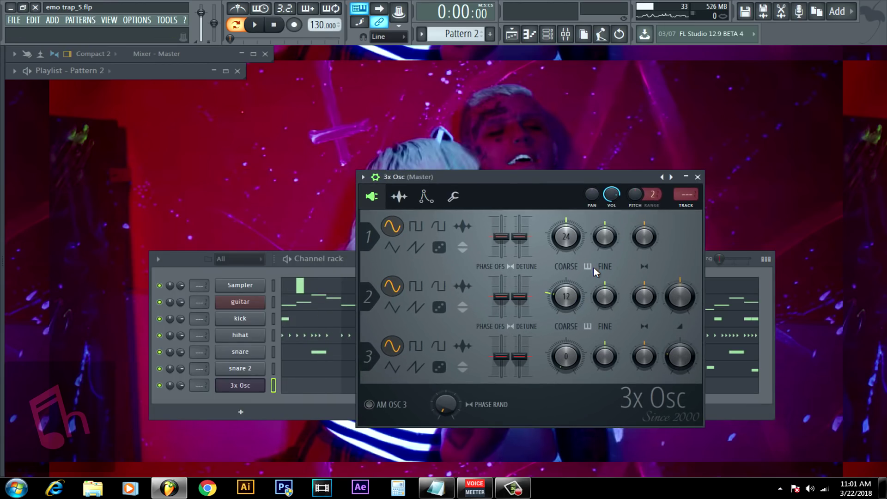
{"action": "left_click_drag", "start_coordinate": [516, 176], "coordinate": [455, 172]}
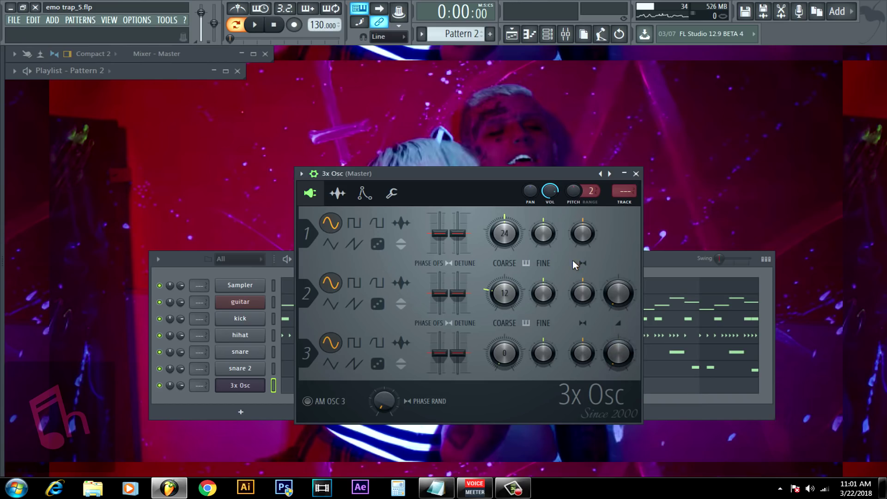
{"action": "key", "text": "q"}
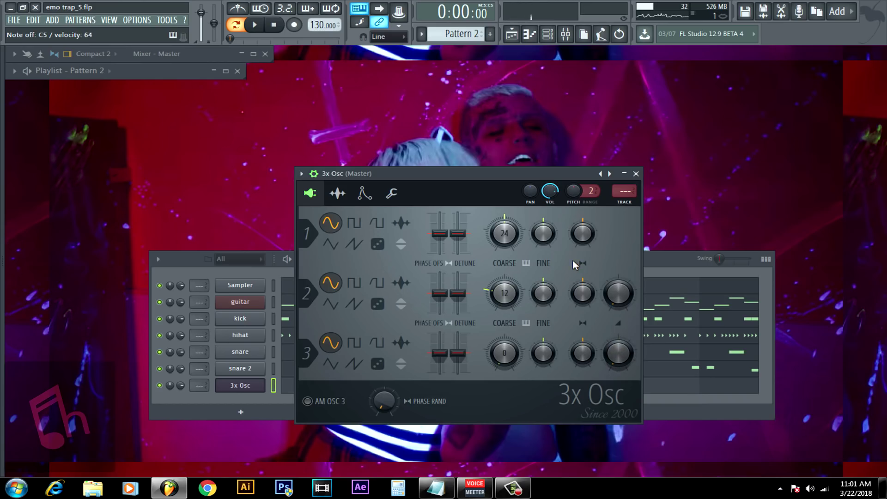
{"action": "mouse_move", "coordinate": [509, 232]}
{"action": "left_mouse_down"}
{"action": "mouse_move", "coordinate": [509, 250]}
{"action": "mouse_move", "coordinate": [509, 232]}
{"action": "left_mouse_up"}
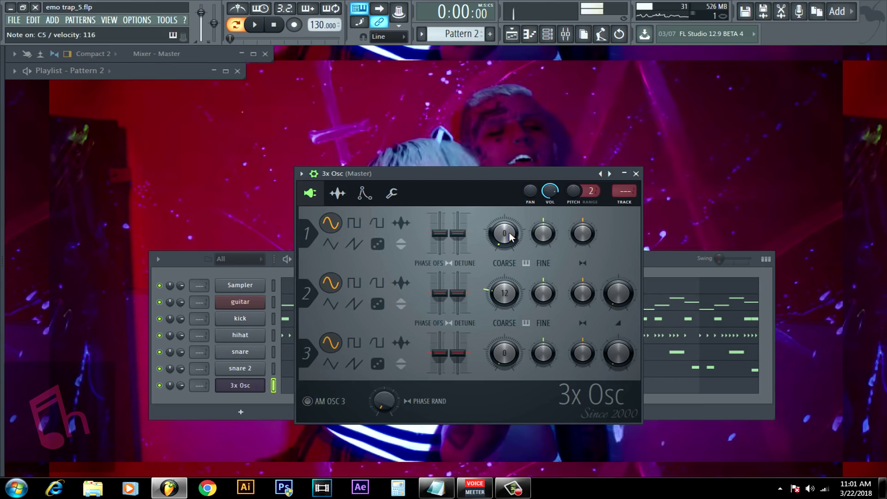
Step: In the guitar's piano roll, select the F5 notes in bars 1 to 4 and the C#5 notes in bars 5 to 8
{"action": "left_click", "coordinate": [167, 260]}
{"action": "right_click", "coordinate": [264, 299]}
{"action": "left_click", "coordinate": [278, 303]}
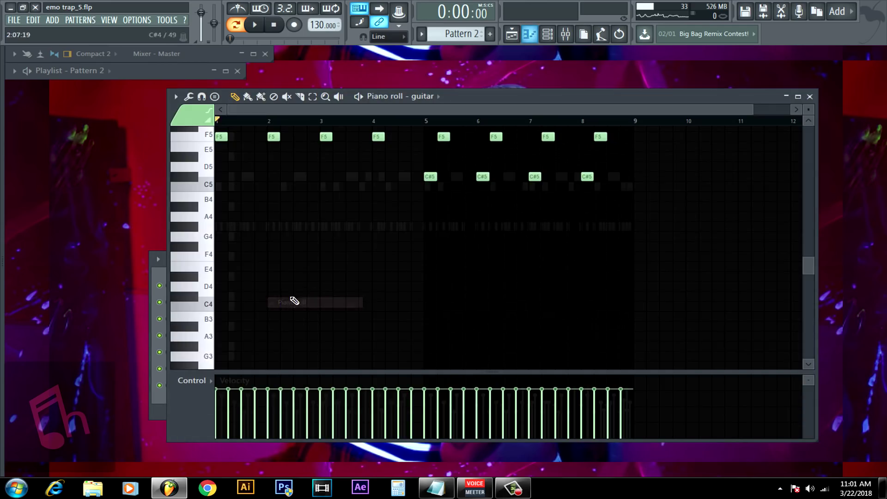
{"action": "scroll", "coordinate": [342, 259], "scroll_direction": "up", "scroll_amount": 2}
{"action": "left_click_drag", "start_coordinate": [396, 223], "coordinate": [215, 183]}
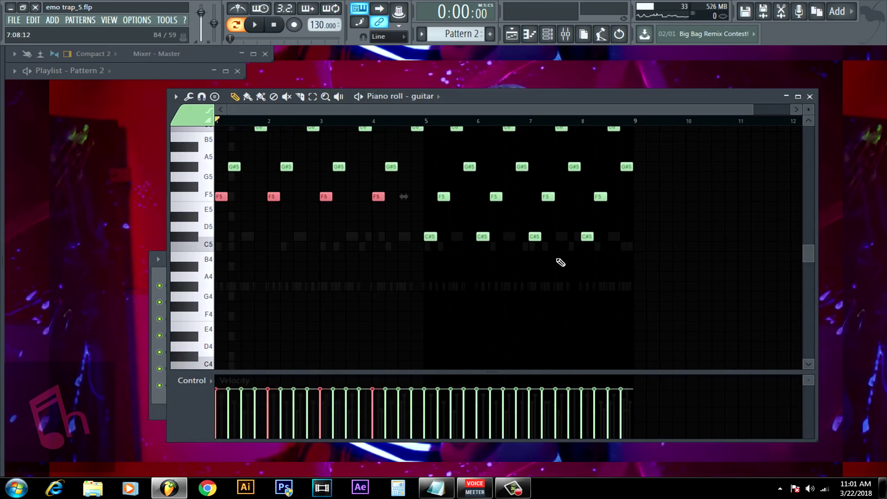
{"action": "left_click_drag", "start_coordinate": [611, 252], "coordinate": [425, 227]}
{"action": "scroll", "coordinate": [336, 301], "scroll_direction": "up", "scroll_amount": 3}
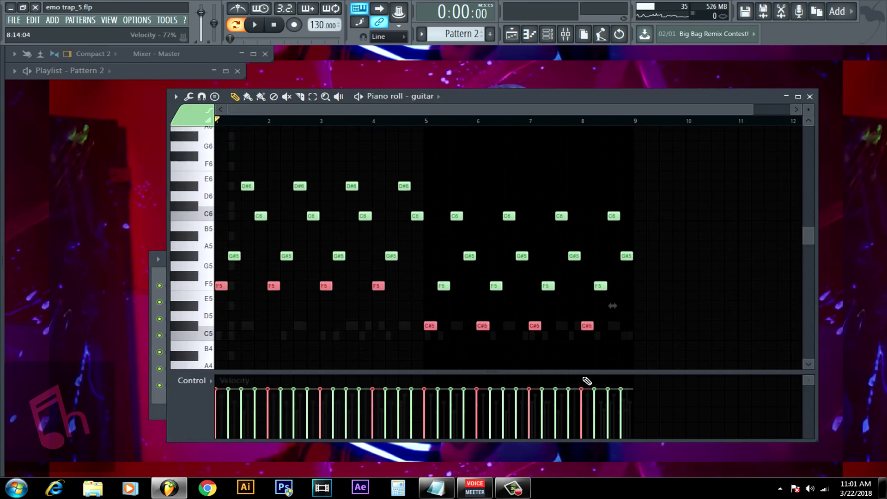
Step: Close the guitar's piano roll and open the one for the 3x Osc channel
{"action": "left_click", "coordinate": [811, 97]}
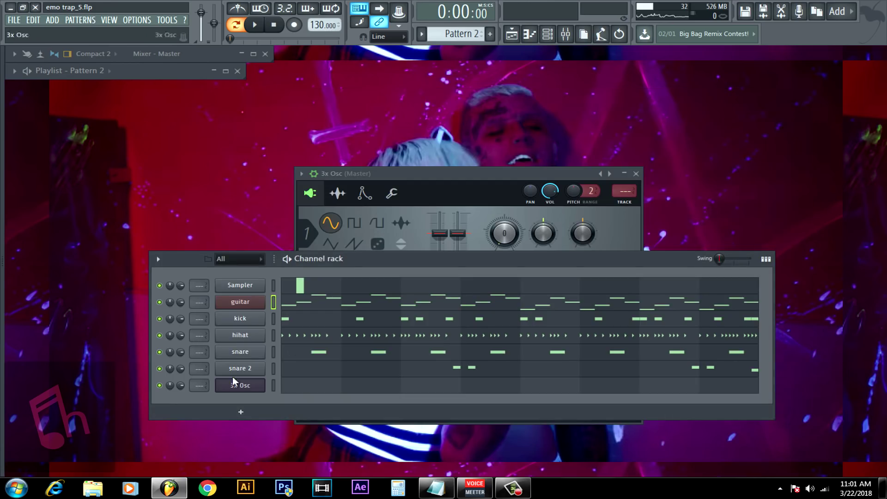
{"action": "right_click", "coordinate": [250, 385]}
{"action": "left_click", "coordinate": [294, 358]}
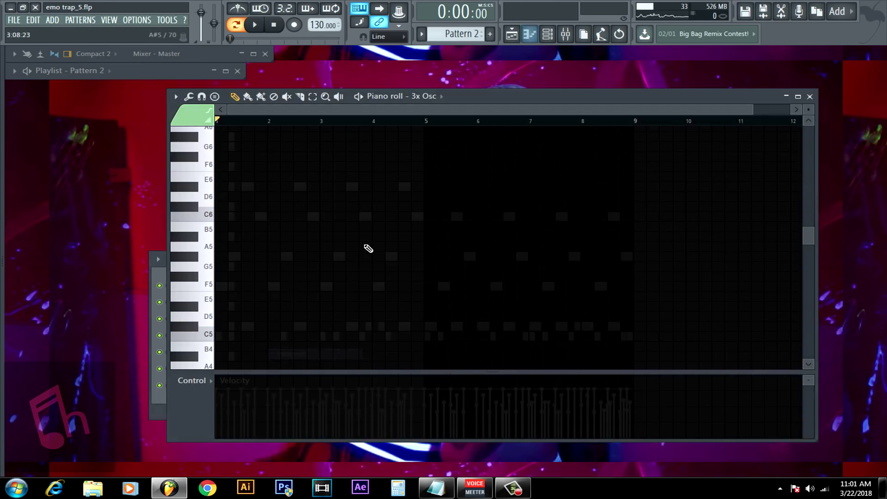
Step: Draw a four-bar F5 note across bars 1 to 4 and a four-bar C#5 note across bars 5 to 8
{"action": "scroll", "coordinate": [368, 248], "scroll_direction": "down", "scroll_amount": 4}
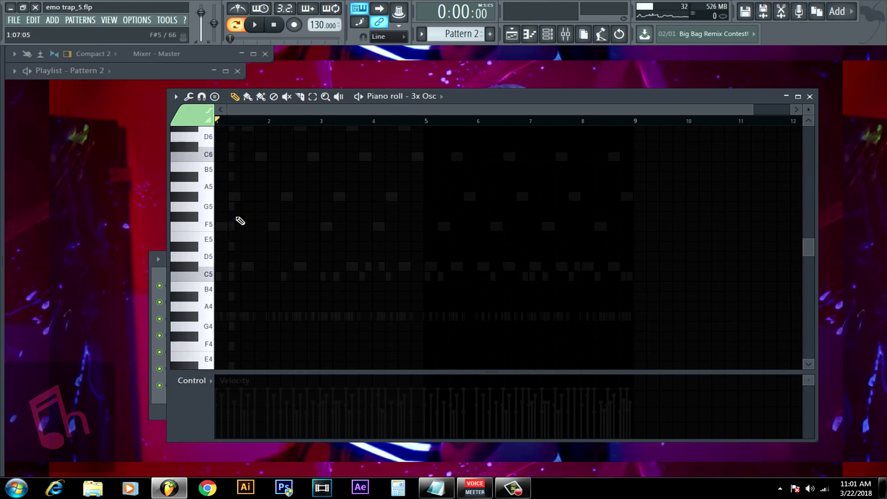
{"action": "left_click", "coordinate": [175, 229]}
{"action": "left_click_drag", "start_coordinate": [217, 227], "coordinate": [386, 221]}
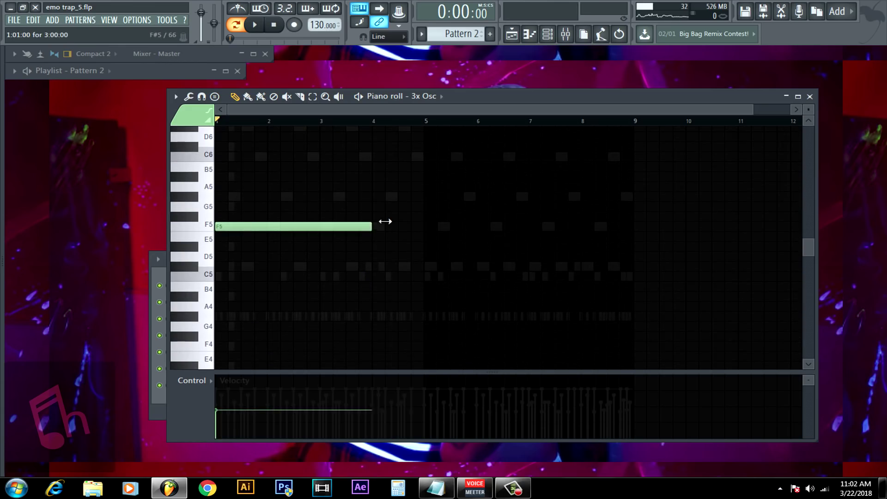
{"action": "left_click", "coordinate": [434, 267]}
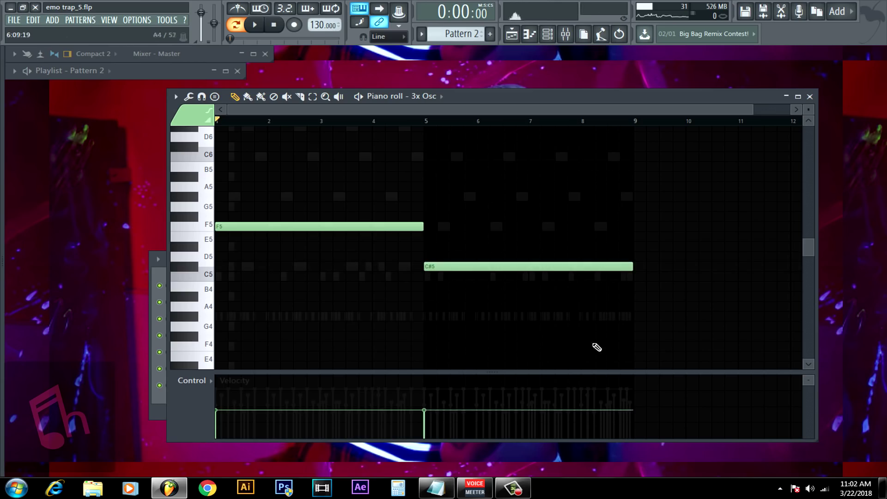
Step: Lower the two 3x Osc notes two octaves to F3 and C#3, audition the pattern, and stop playback
{"action": "left_click", "coordinate": [255, 25]}
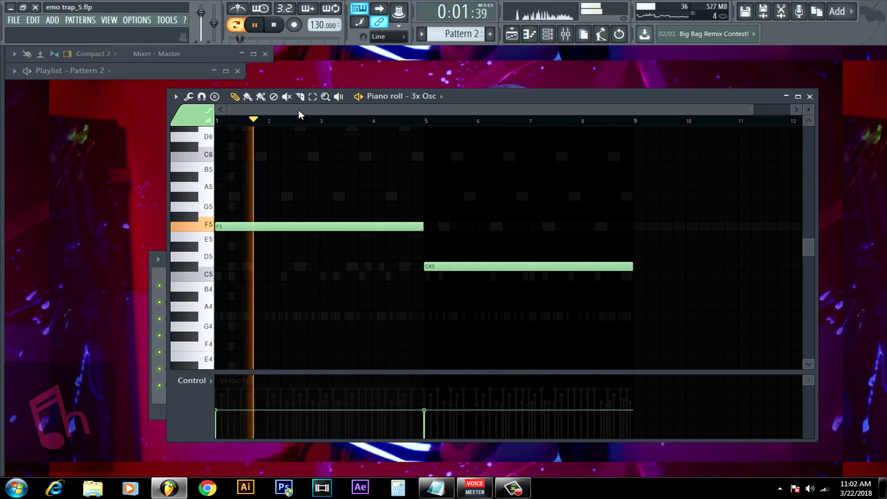
{"action": "key", "text": "ctrl+Down"}
{"action": "key", "text": "ctrl+Down"}
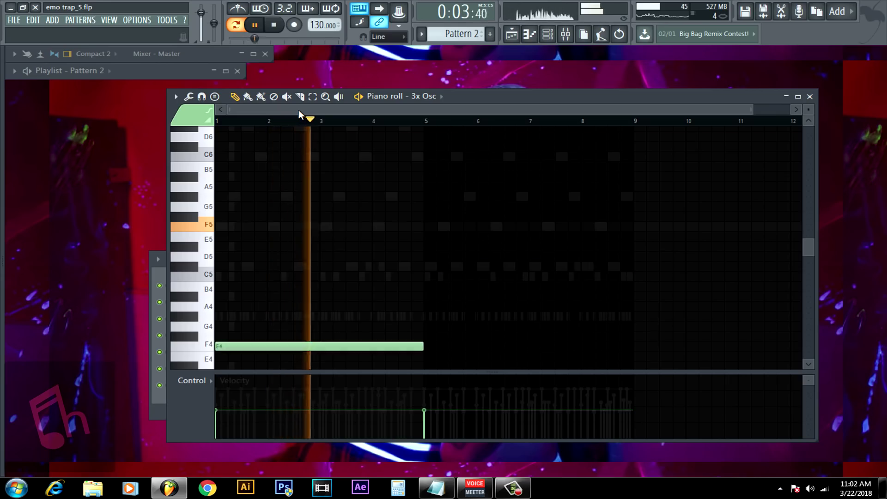
{"action": "scroll", "coordinate": [307, 123], "scroll_direction": "down", "scroll_amount": 1}
{"action": "left_click", "coordinate": [273, 26]}
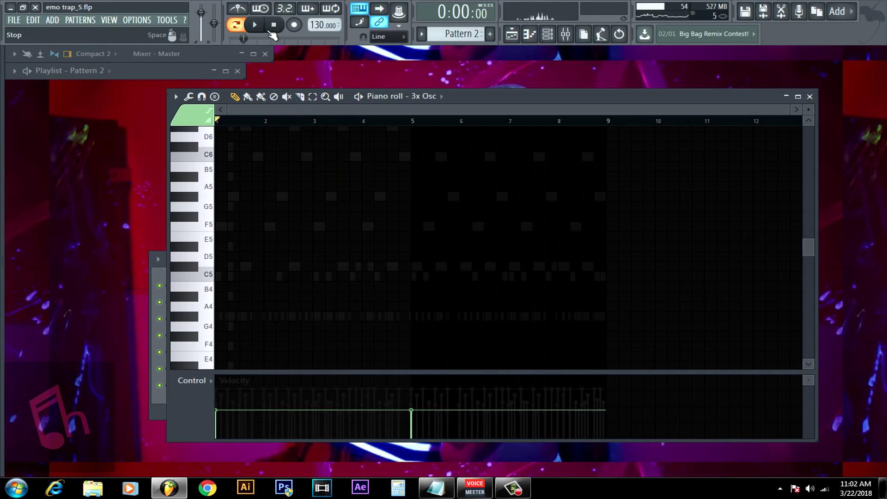
{"action": "left_click", "coordinate": [255, 26]}
{"action": "scroll", "coordinate": [359, 175], "scroll_direction": "down", "scroll_amount": 5}
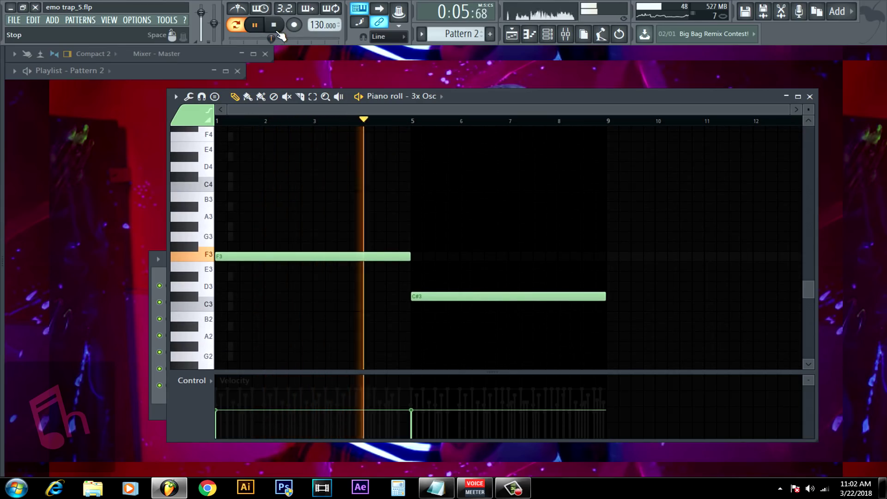
{"action": "left_click", "coordinate": [277, 31]}
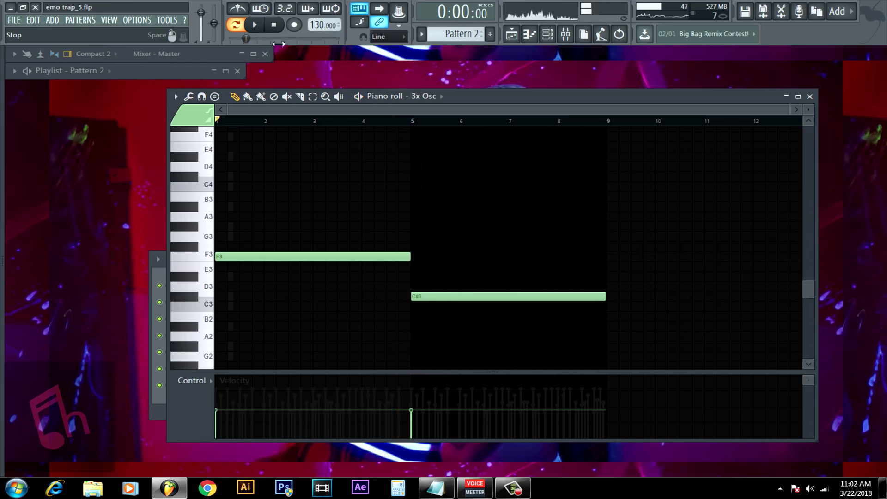
Step: Add one-bar slide notes at C#4 in bar 3 and F4 in bar 4, and play the pattern with them
{"action": "left_click", "coordinate": [289, 203]}
{"action": "left_click_drag", "start_coordinate": [439, 209], "coordinate": [341, 231]}
{"action": "scroll", "coordinate": [289, 188], "scroll_direction": "up", "scroll_amount": 4}
{"action": "scroll", "coordinate": [290, 167], "scroll_direction": "down", "scroll_amount": 2}
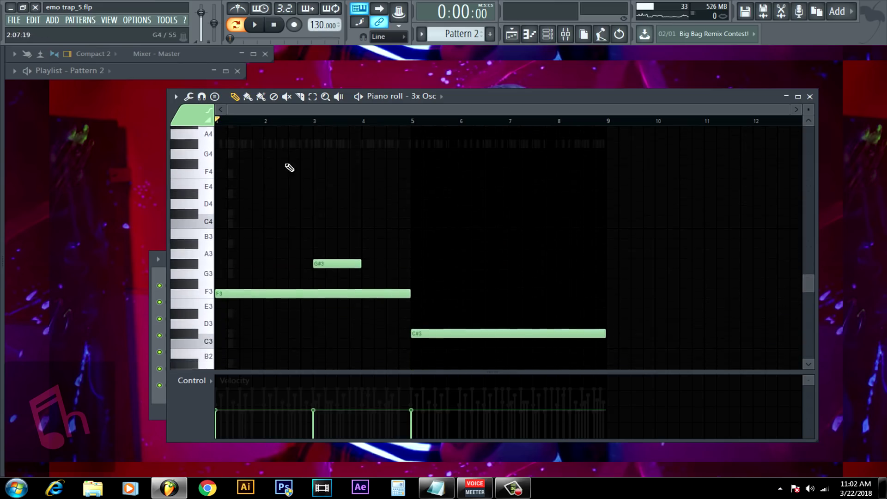
{"action": "scroll", "coordinate": [284, 243], "scroll_direction": "down", "scroll_amount": 2}
{"action": "scroll", "coordinate": [390, 311], "scroll_direction": "up", "scroll_amount": 3}
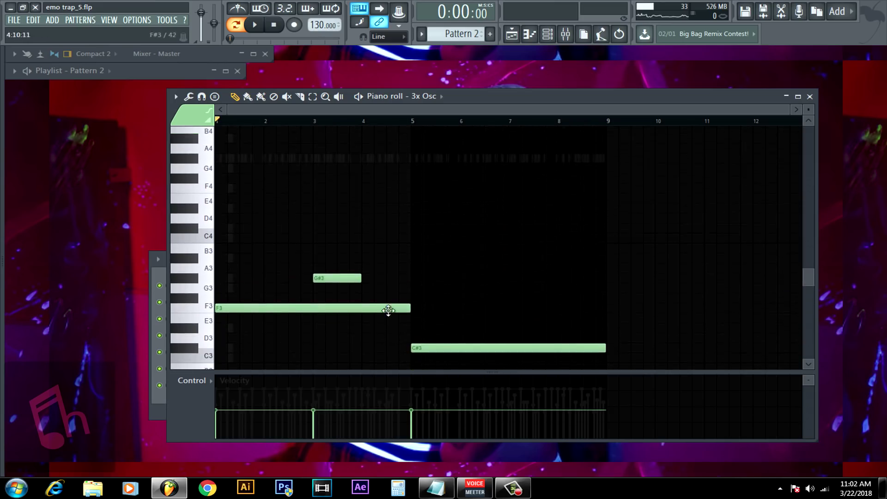
{"action": "left_click", "coordinate": [313, 245]}
{"action": "left_click_drag", "start_coordinate": [323, 245], "coordinate": [326, 236]}
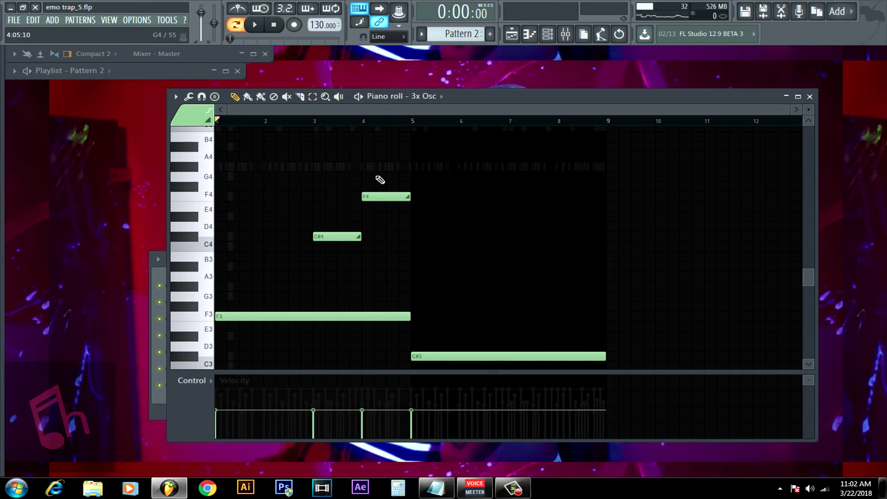
{"action": "left_click_drag", "start_coordinate": [249, 314], "coordinate": [254, 323]}
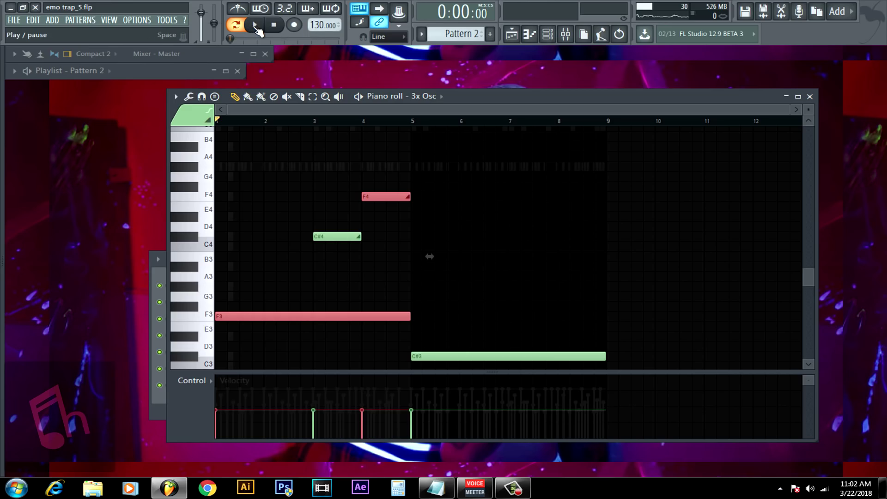
{"action": "left_click", "coordinate": [406, 271]}
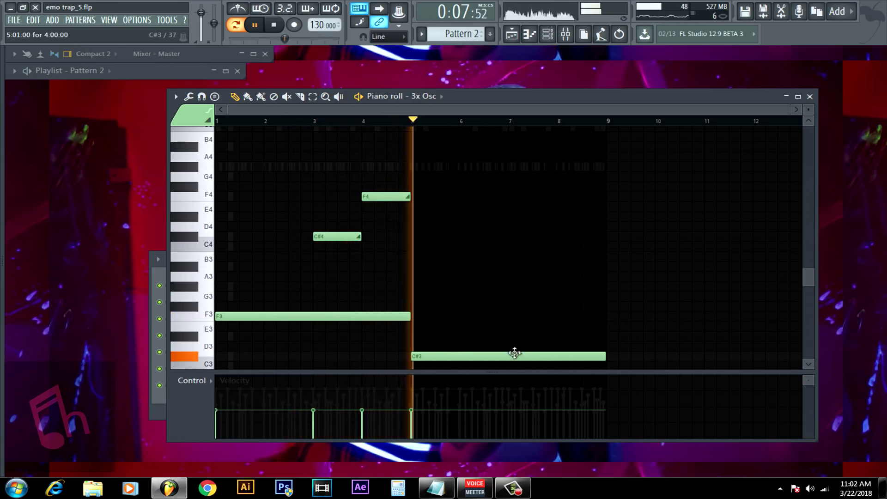
Step: Add a one-bar slide note at G#3 in bar 8 above the C#3 note, and stop playback after auditioning it
{"action": "scroll", "coordinate": [514, 356], "scroll_direction": "down", "scroll_amount": 2}
{"action": "scroll", "coordinate": [537, 327], "scroll_direction": "up", "scroll_amount": 1}
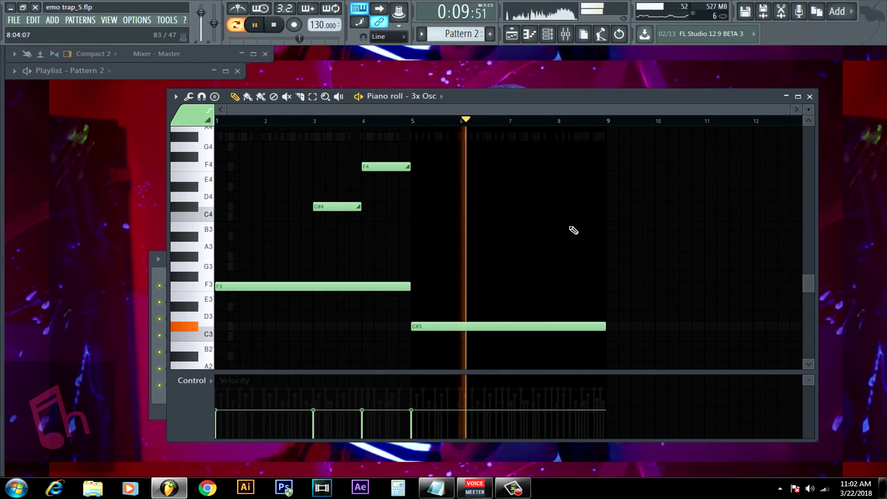
{"action": "left_click", "coordinate": [587, 218]}
{"action": "mouse_move", "coordinate": [587, 218]}
{"action": "left_mouse_down"}
{"action": "mouse_move", "coordinate": [575, 217]}
{"action": "mouse_move", "coordinate": [593, 207]}
{"action": "left_mouse_up"}
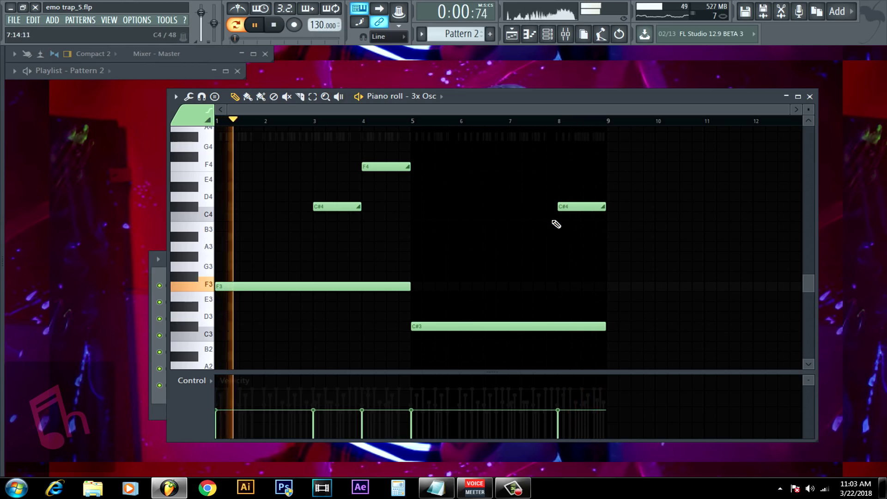
{"action": "left_click_drag", "start_coordinate": [573, 214], "coordinate": [573, 249]}
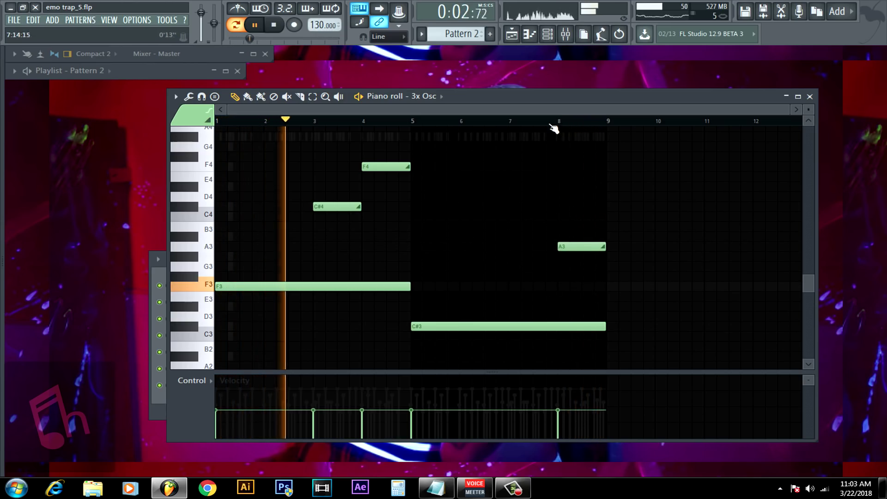
{"action": "left_click_drag", "start_coordinate": [586, 245], "coordinate": [585, 255]}
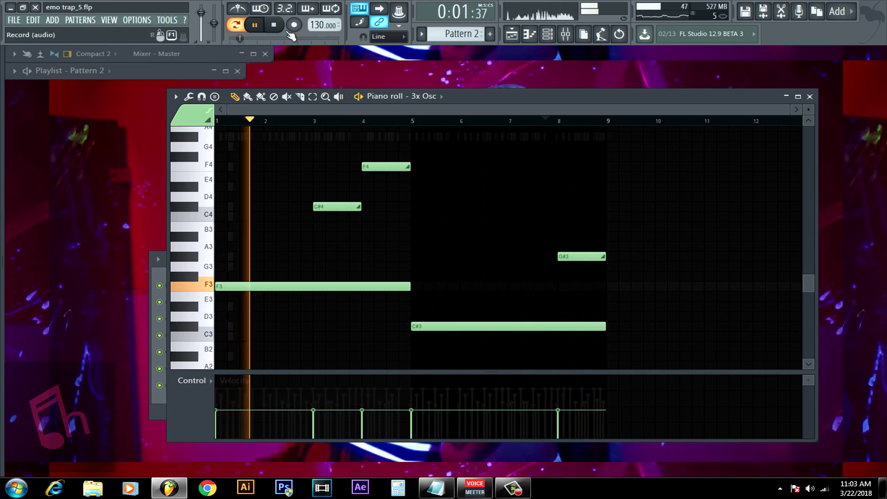
{"action": "key", "text": "space"}
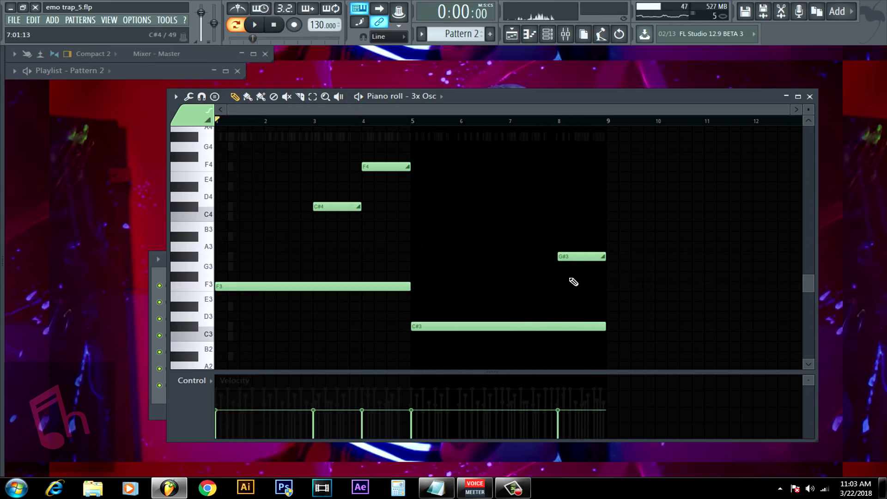
Step: Close the 3x Osc piano roll, move the channel rack aside, and play the full pattern before stopping it
{"action": "left_click", "coordinate": [811, 97]}
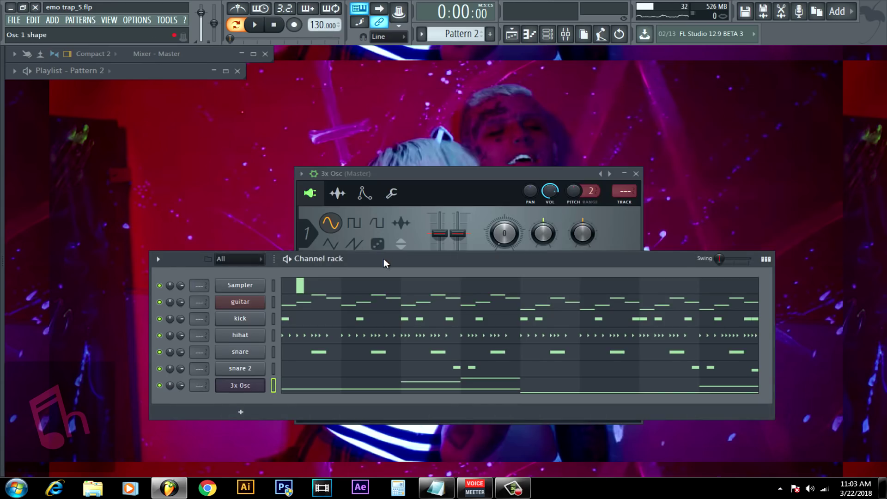
{"action": "left_click_drag", "start_coordinate": [384, 259], "coordinate": [332, 232]}
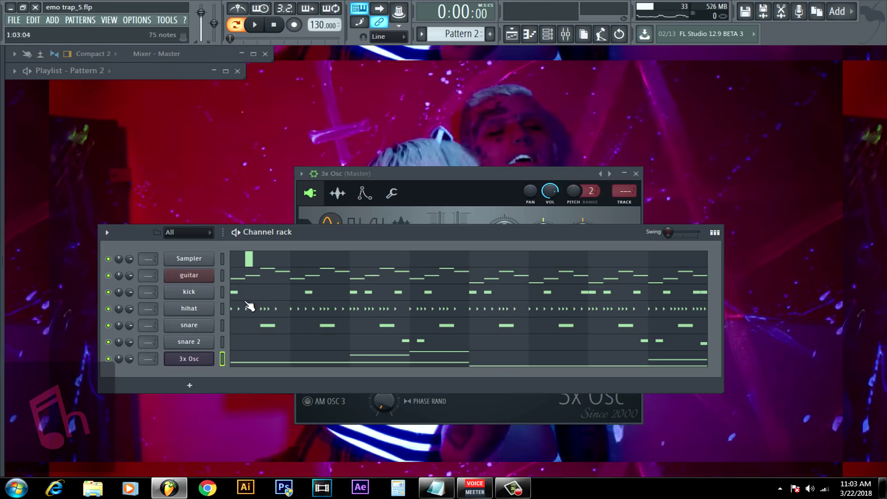
{"action": "left_click", "coordinate": [258, 28]}
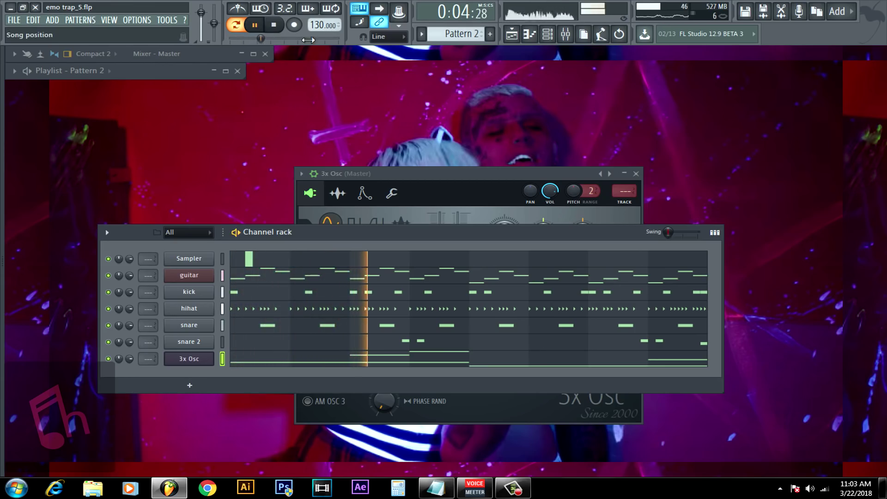
{"action": "key", "text": "space"}
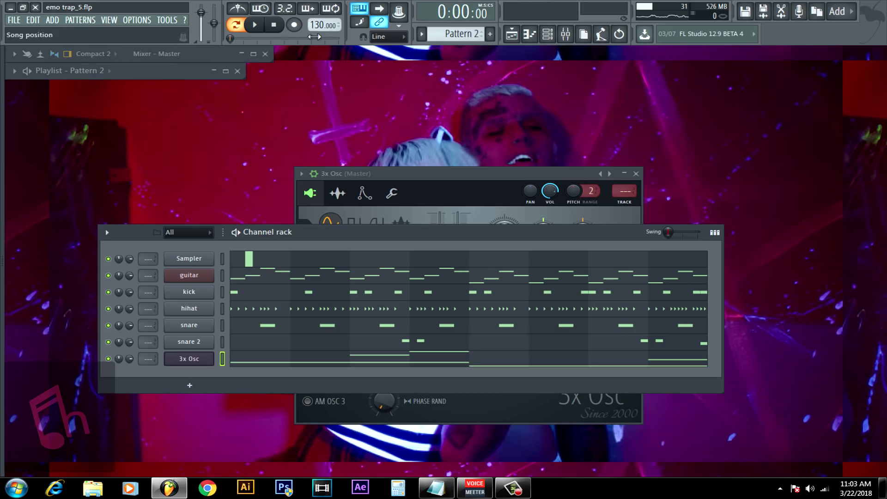
Step: Set the project tempo to 137 BPM with the Tempo tapper and close the tapper
{"action": "right_click", "coordinate": [328, 23]}
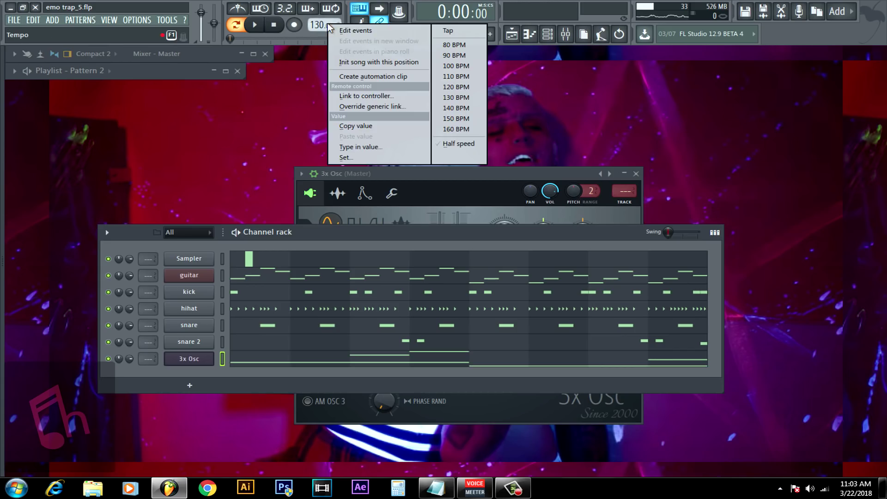
{"action": "left_click", "coordinate": [446, 31]}
{"action": "left_click", "coordinate": [428, 216]}
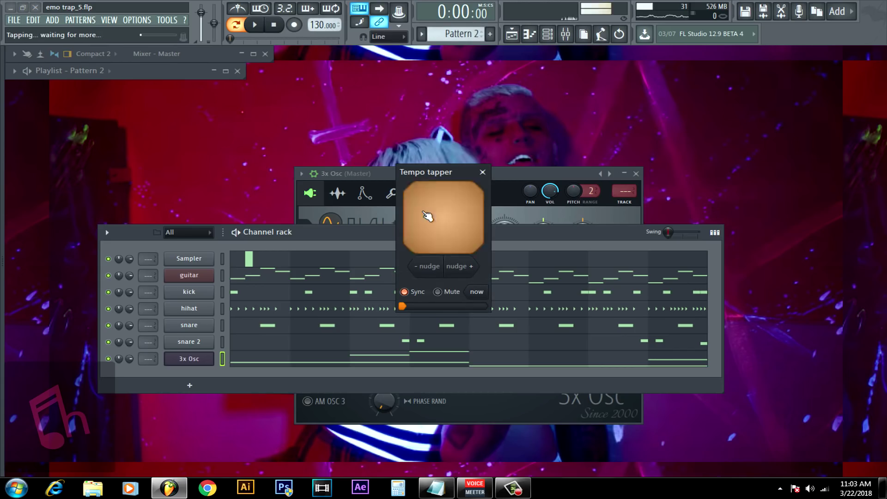
{"action": "left_click", "coordinate": [428, 216]}
{"action": "left_click", "coordinate": [428, 216]}
{"action": "left_click", "coordinate": [428, 216]}
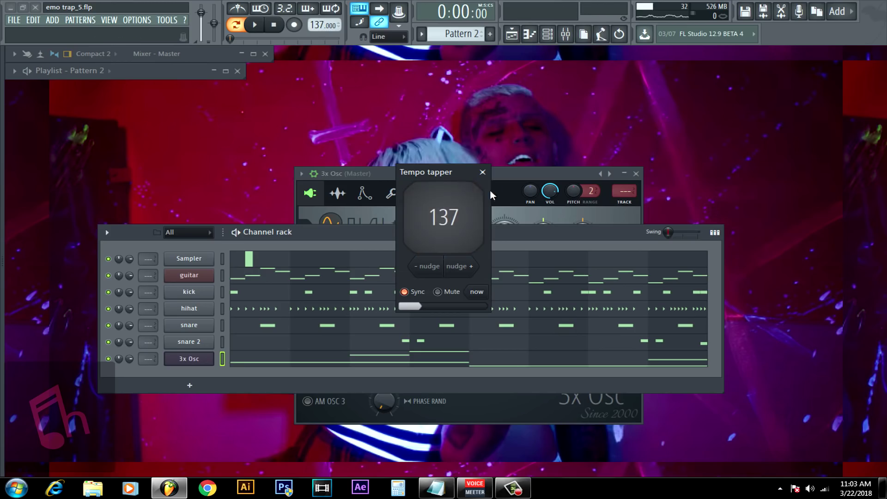
{"action": "left_click", "coordinate": [490, 172]}
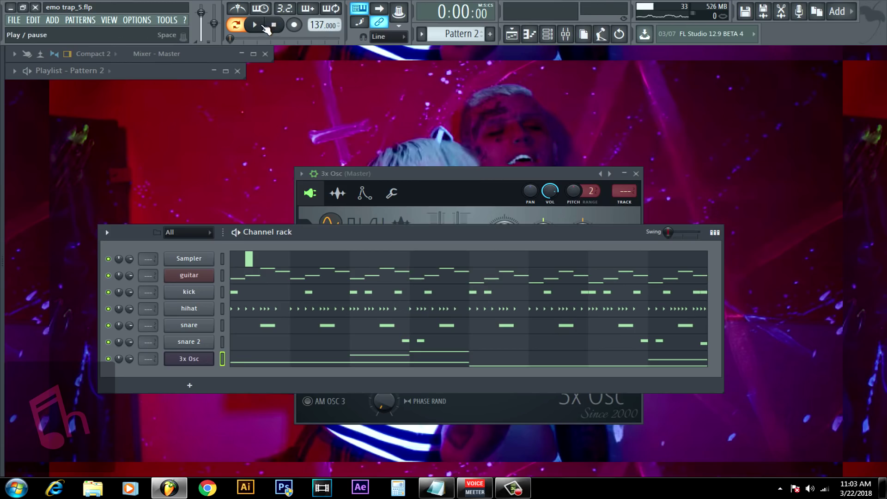
Step: Play the pattern, lower all hihats one semitone to G4 in their piano roll, and close it
{"action": "left_click", "coordinate": [255, 25]}
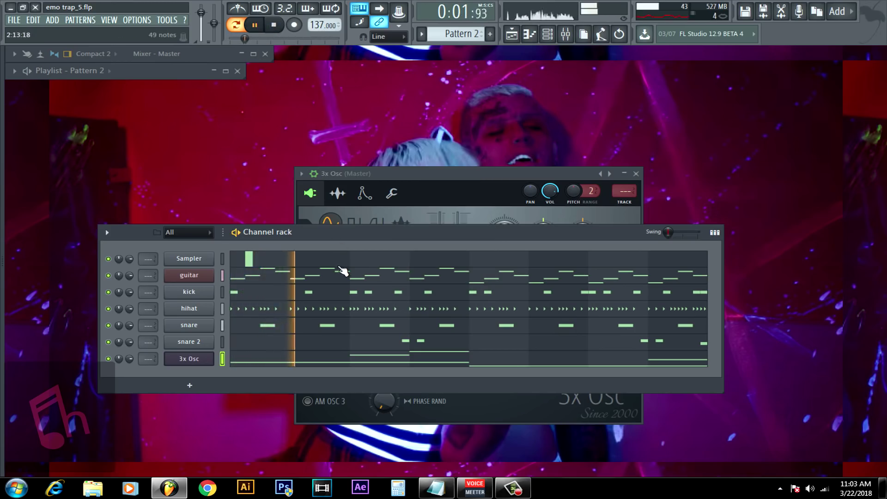
{"action": "right_click", "coordinate": [203, 309]}
{"action": "left_click", "coordinate": [227, 309]}
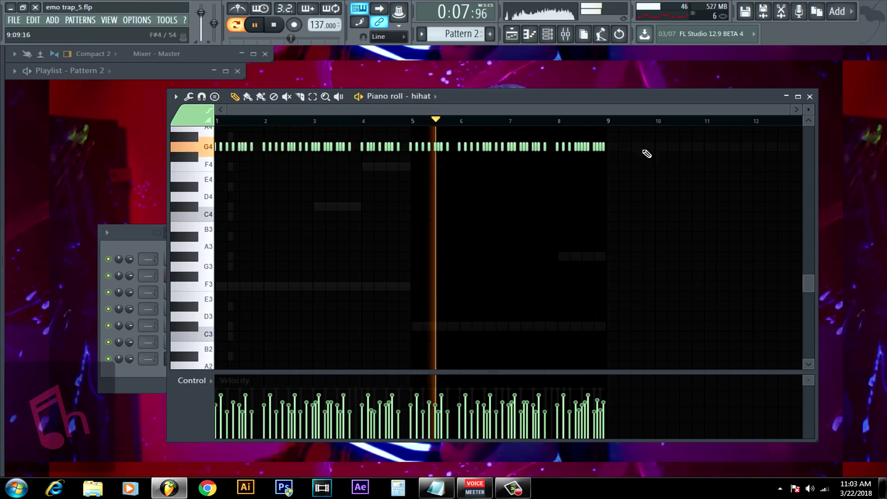
{"action": "left_click", "coordinate": [810, 97]}
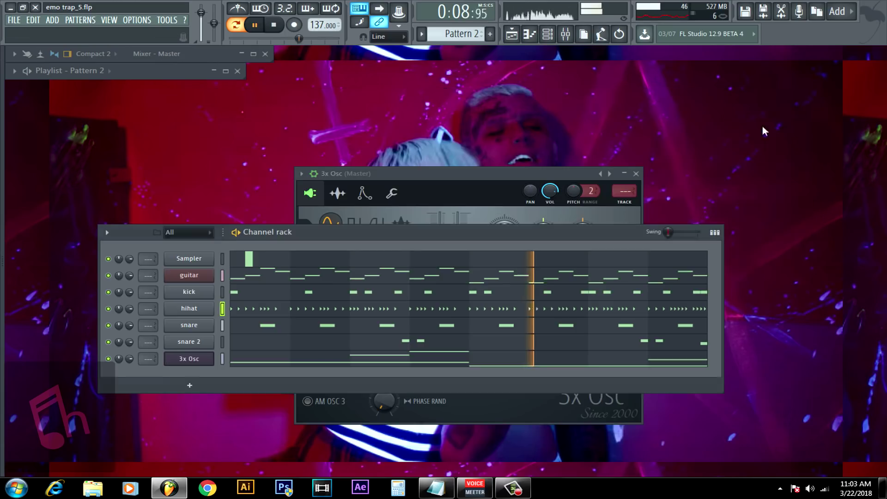
Step: Open the kick's piano roll and lower all kick notes to F4 while the pattern plays
{"action": "right_click", "coordinate": [232, 291]}
{"action": "left_click", "coordinate": [234, 290]}
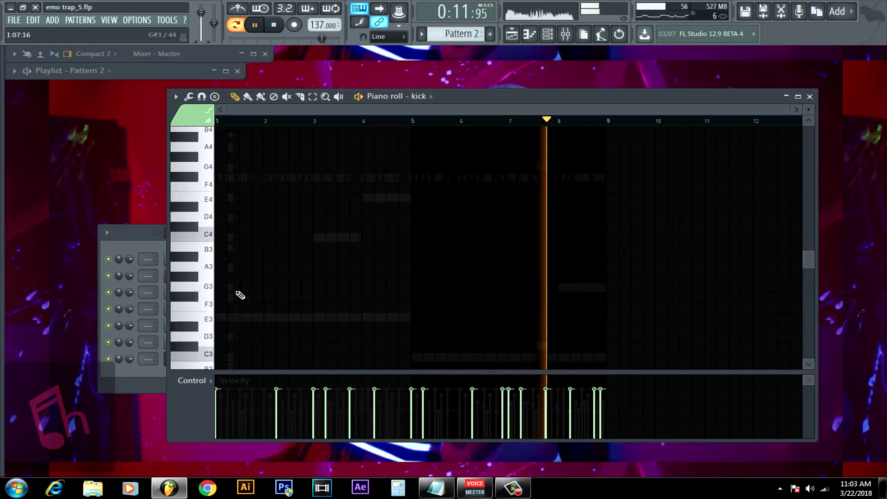
{"action": "scroll", "coordinate": [236, 293], "scroll_direction": "up", "scroll_amount": 4}
{"action": "key", "text": "Down"}
{"action": "key", "text": "Down"}
{"action": "key", "text": "Down"}
{"action": "key", "text": "Down"}
{"action": "key", "text": "Down"}
{"action": "key", "text": "Down"}
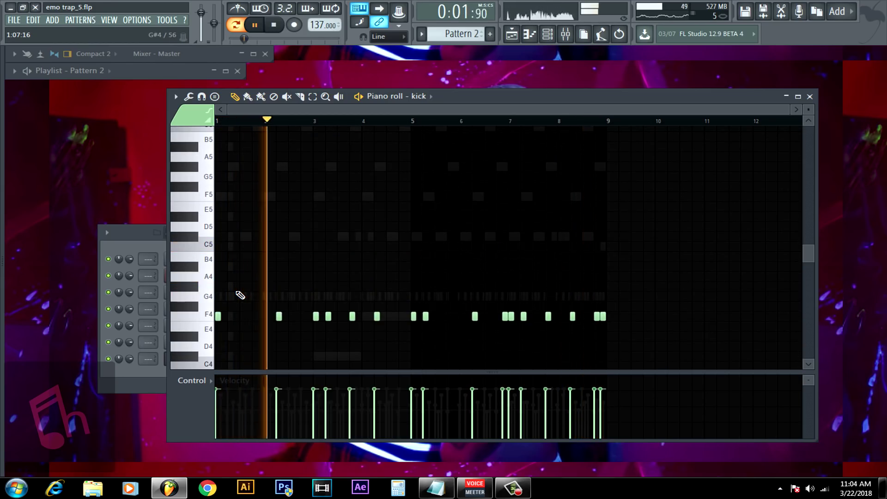
Step: Raise all kick notes one octave to F5 by ear and stop playback
{"action": "key", "text": "Up"}
{"action": "key", "text": "Up"}
{"action": "key", "text": "Up"}
{"action": "key", "text": "Up"}
{"action": "key", "text": "Up"}
{"action": "key", "text": "Up"}
{"action": "key", "text": "Up"}
{"action": "key", "text": "Up"}
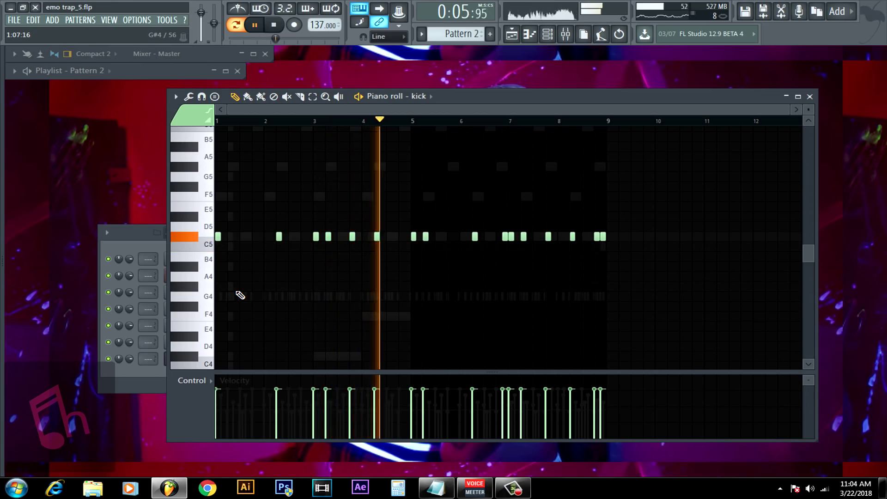
{"action": "key", "text": "Up"}
{"action": "key", "text": "Up"}
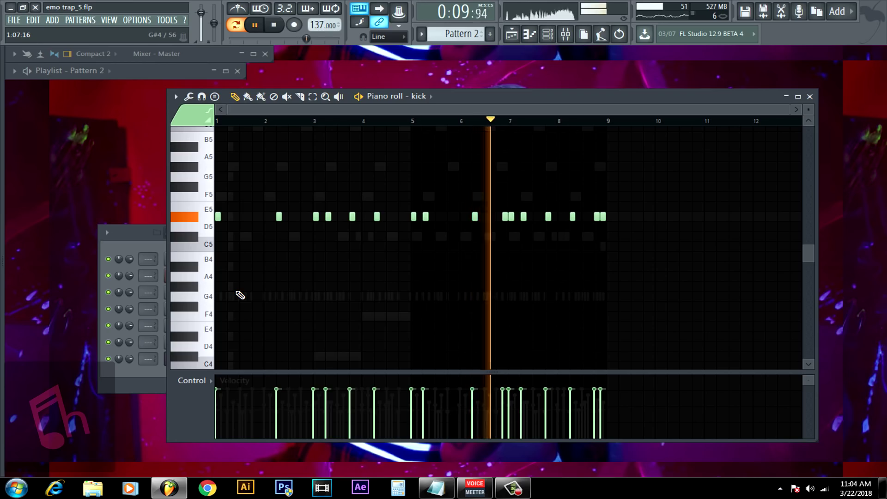
{"action": "key", "text": "Up"}
{"action": "key", "text": "Up"}
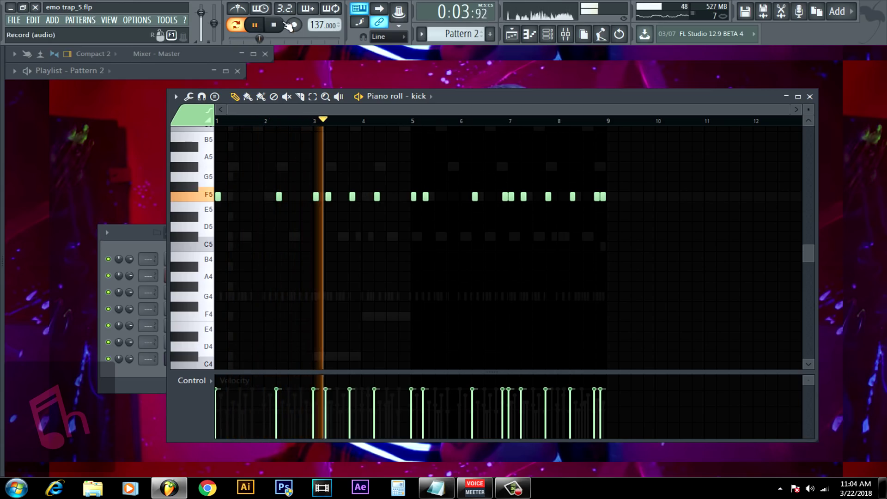
{"action": "key", "text": "space"}
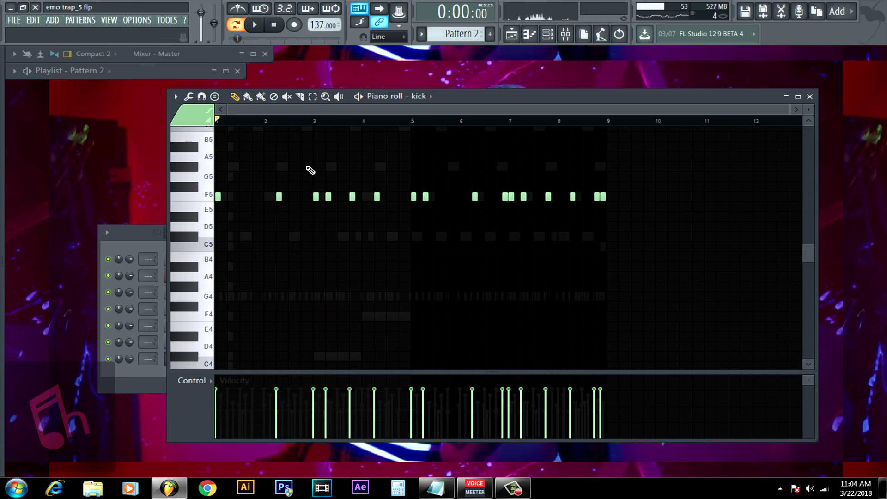
Step: Close the kick's piano roll and open the one for the snare channel
{"action": "left_click", "coordinate": [809, 97]}
{"action": "right_click", "coordinate": [198, 325]}
{"action": "left_click", "coordinate": [240, 326]}
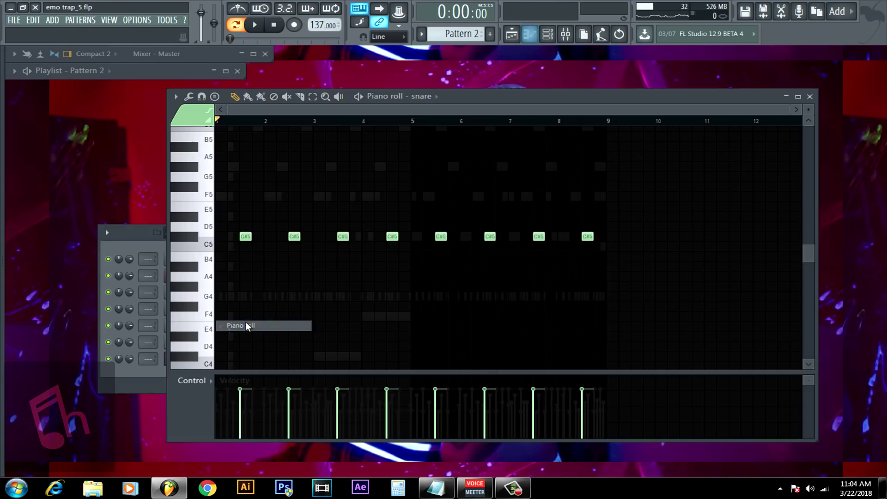